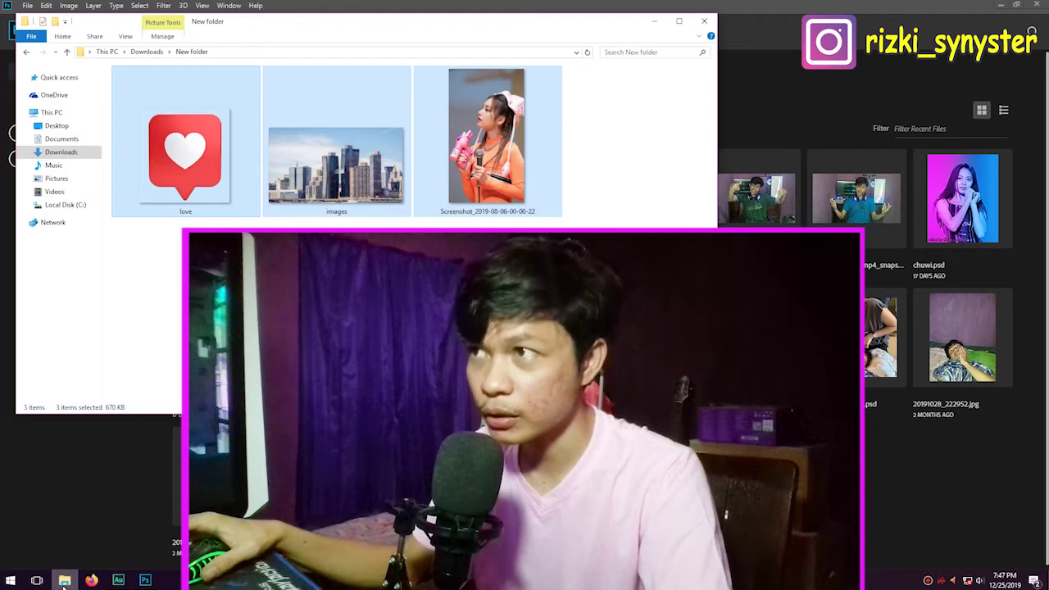
# Step: Open the woman's PNG screenshot from File Explorer in Adobe Photoshop CC 2019
pyautogui.click(410, 327)
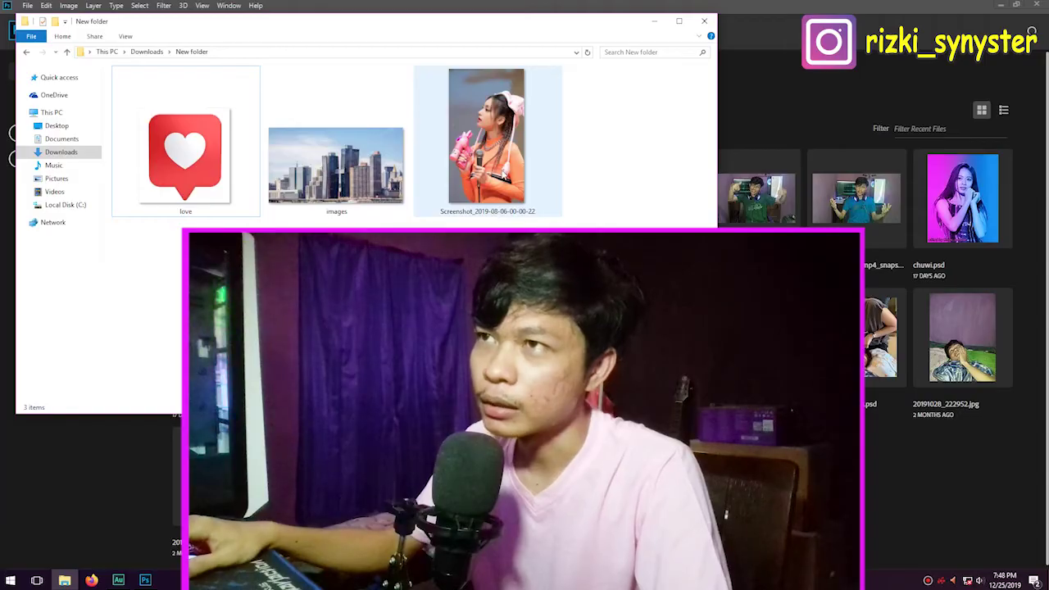
pyautogui.click(487, 148)
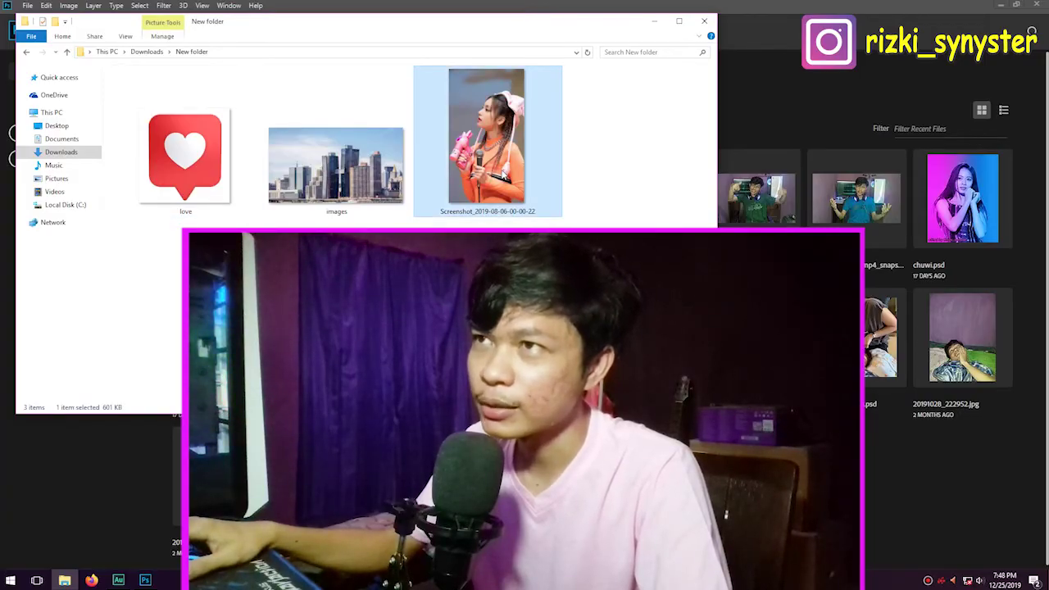
pyautogui.rightClick(479, 168)
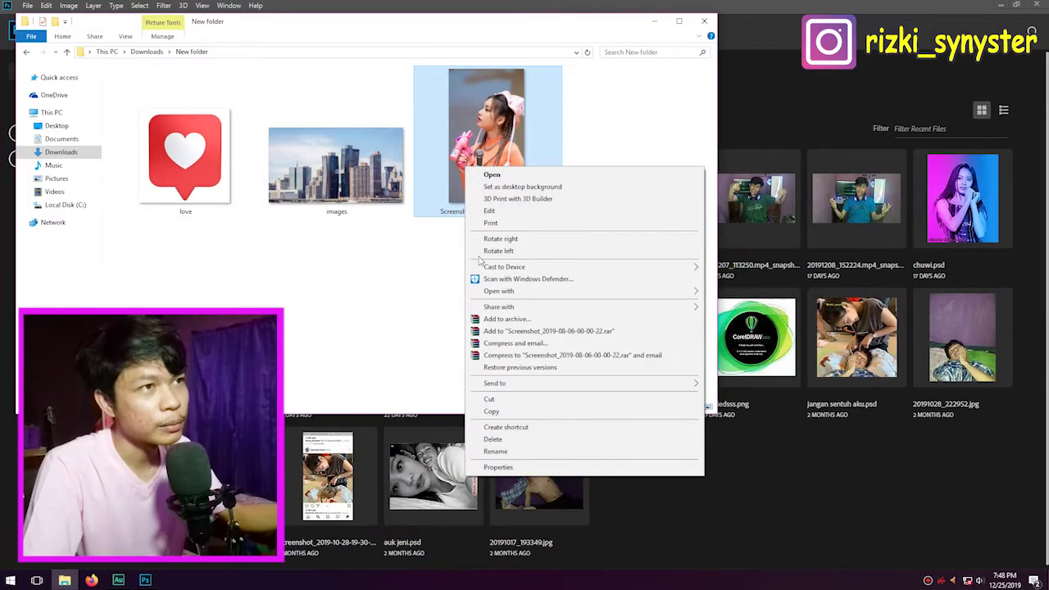
pyautogui.moveTo(498, 291)
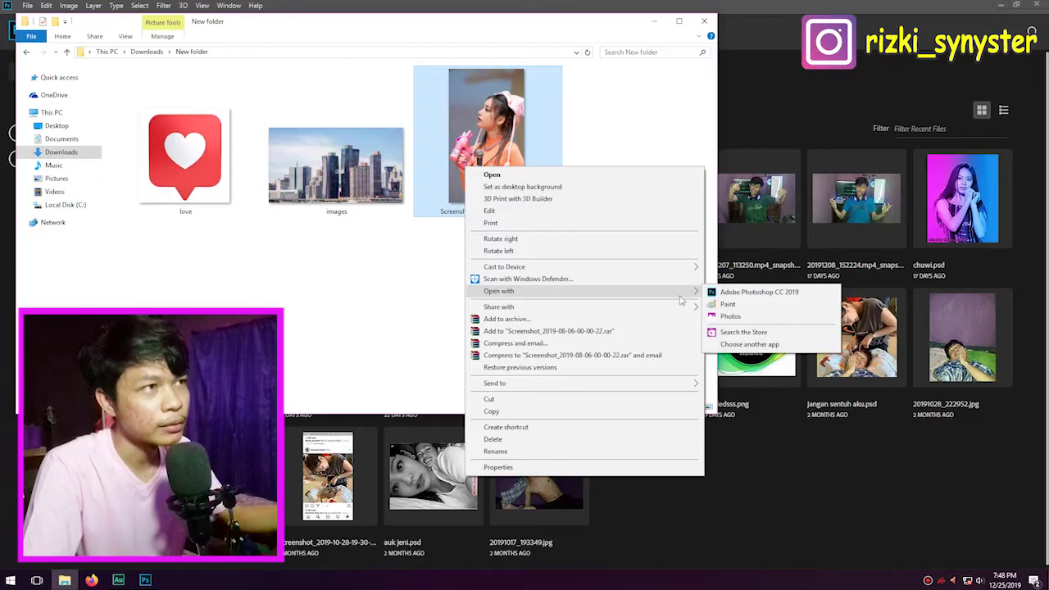
pyautogui.click(728, 293)
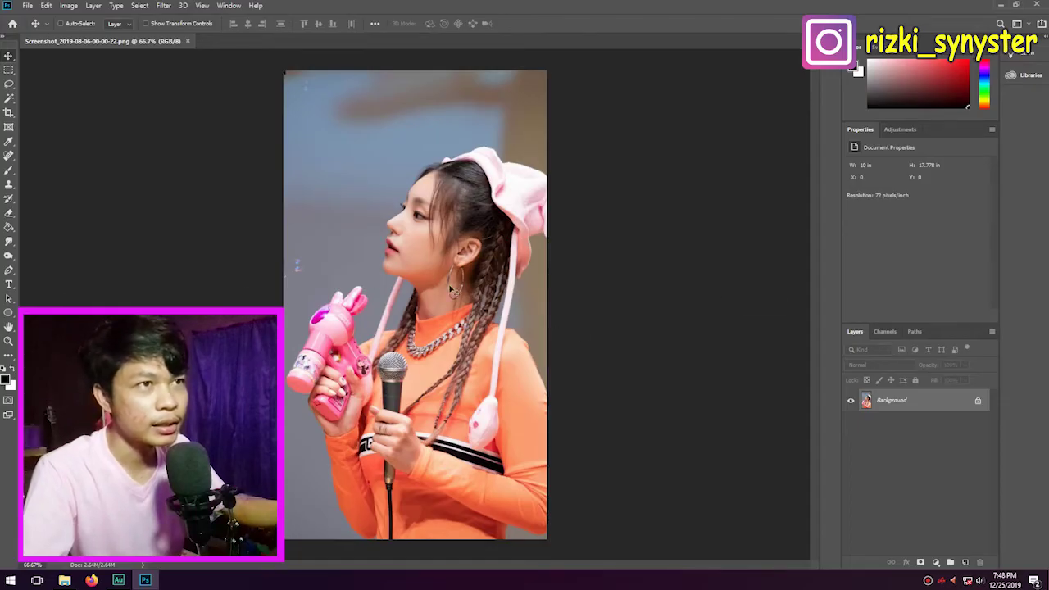
# Step: Switch to the Pen tool and zoom in around the hand, microphone, toy and face edges
pyautogui.click(9, 274)
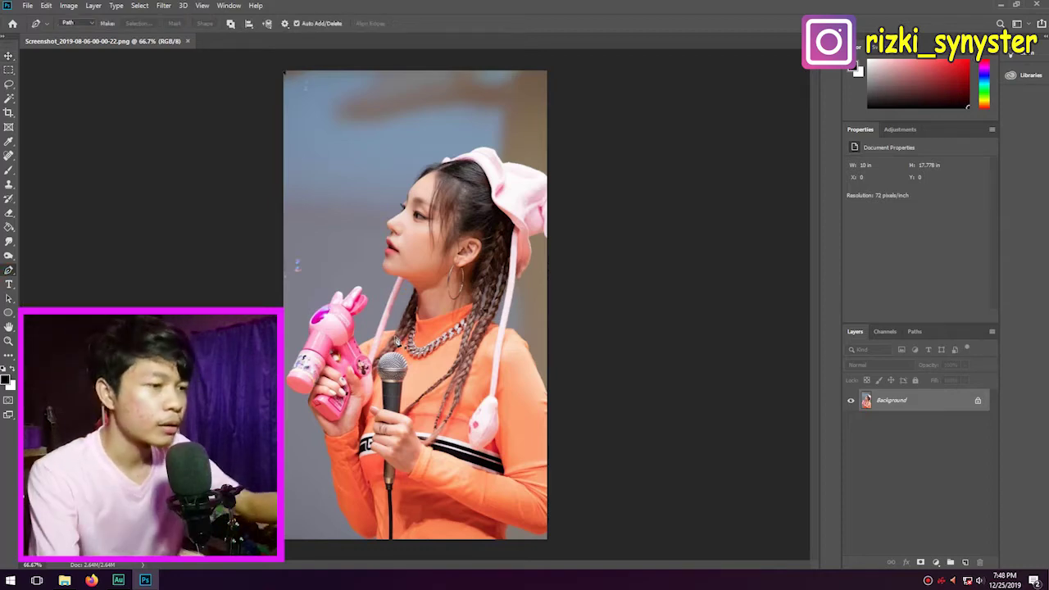
pyautogui.scroll(1, 395, 340)
pyautogui.scroll(3, 396, 340)
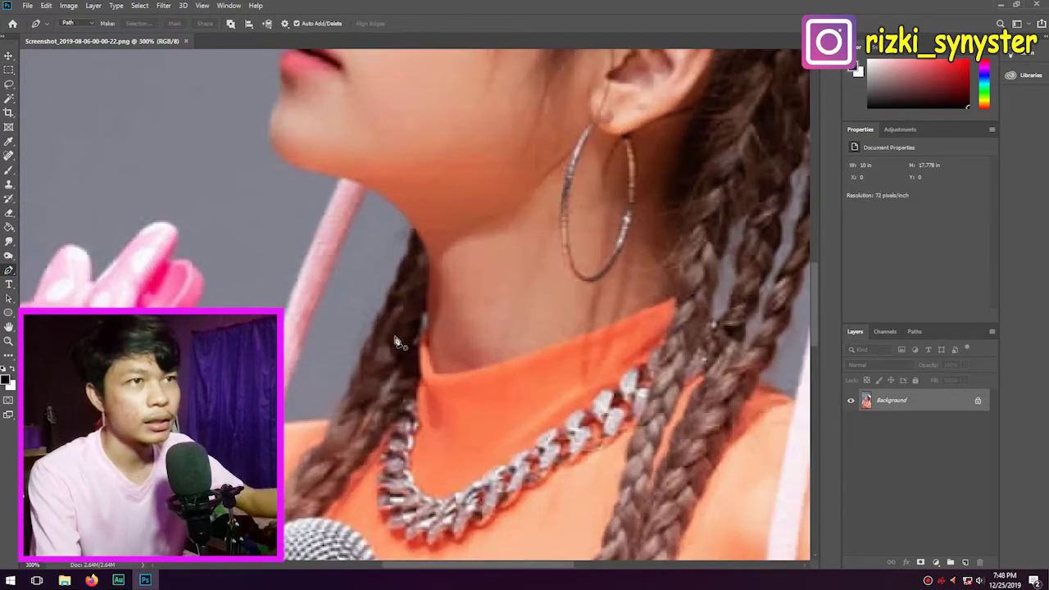
pyautogui.moveTo(396, 340); pyautogui.dragTo(391, 79)
pyautogui.moveTo(421, 452); pyautogui.dragTo(402, 245)
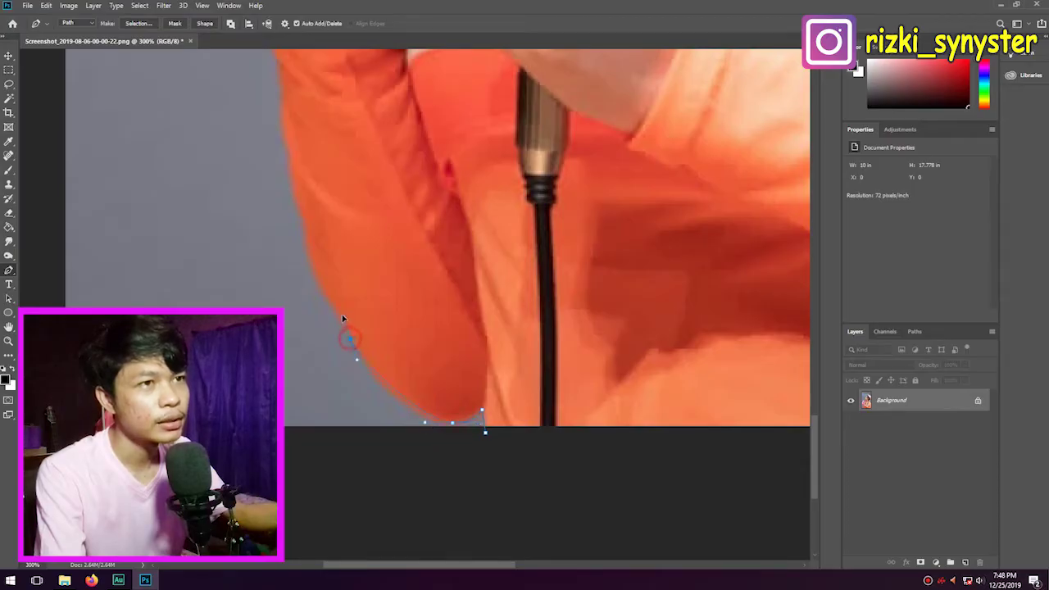
pyautogui.moveTo(318, 276); pyautogui.dragTo(358, 414)
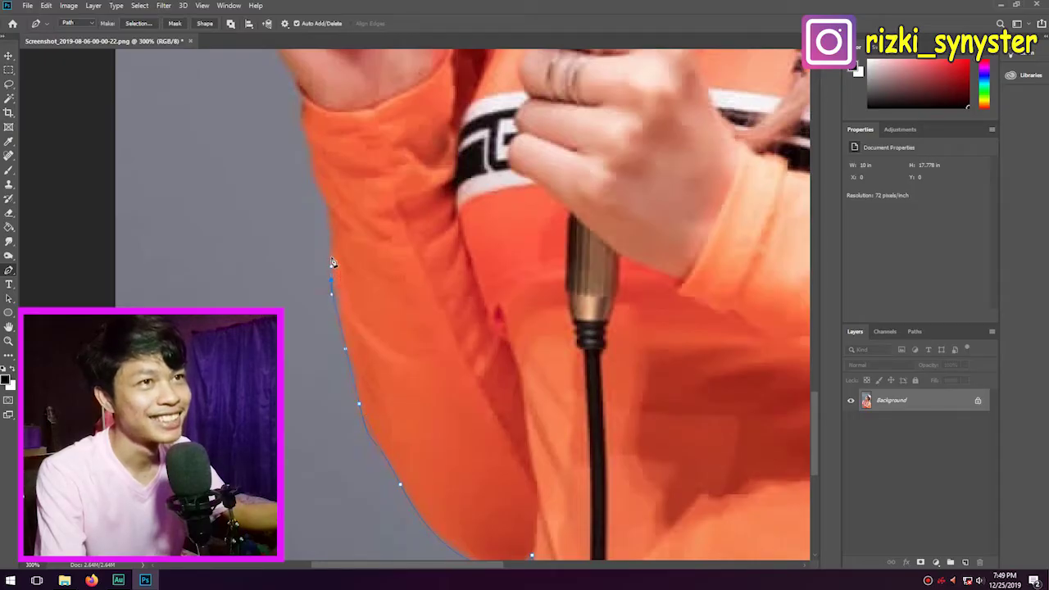
pyautogui.moveTo(330, 207); pyautogui.dragTo(345, 433)
pyautogui.moveTo(304, 344); pyautogui.dragTo(312, 437)
pyautogui.hotkey('ctrl', '+')
pyautogui.moveTo(334, 352)
pyautogui.mouseDown()
pyautogui.moveTo(357, 400)
pyautogui.moveTo(383, 408)
pyautogui.moveTo(328, 485)
pyautogui.mouseUp()
pyautogui.moveTo(420, 464)
pyautogui.mouseDown()
pyautogui.moveTo(409, 385)
pyautogui.moveTo(287, 371)
pyautogui.mouseUp()
pyautogui.moveTo(418, 385); pyautogui.dragTo(394, 458)
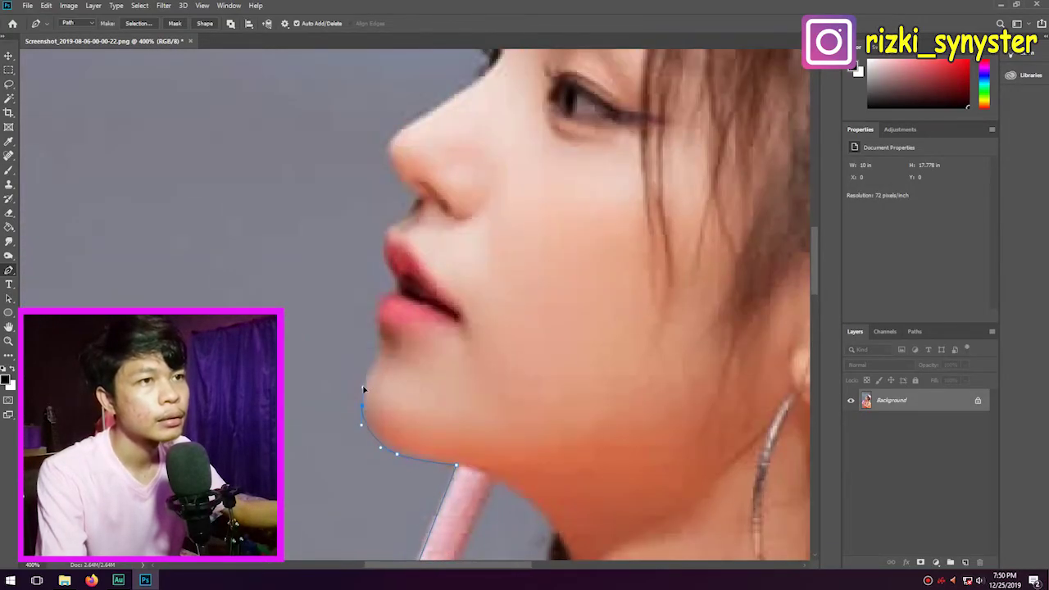
pyautogui.scroll(3, 364, 390)
pyautogui.scroll(3, 375, 447)
pyautogui.scroll(3, 385, 467)
pyautogui.scroll(3, 399, 492)
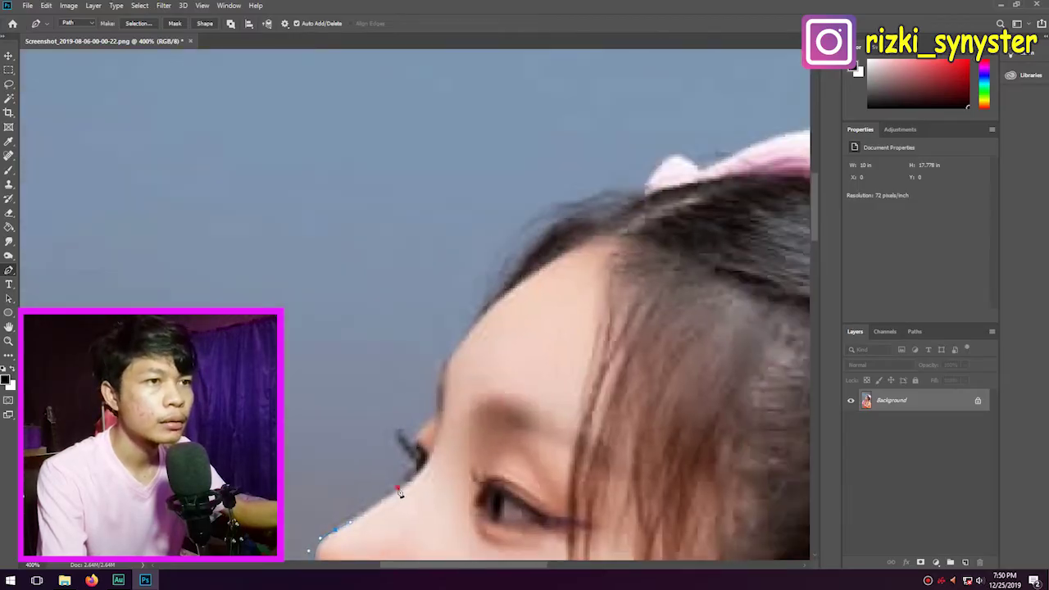
# Step: Place path anchor points along the face, hairline and hair bow, continuing down the shoulder
pyautogui.click(407, 467)
pyautogui.hotkey('ctrl', '+')
pyautogui.hotkey('ctrl', '+')
pyautogui.scroll(3, 401, 393)
pyautogui.scroll(3, 401, 377)
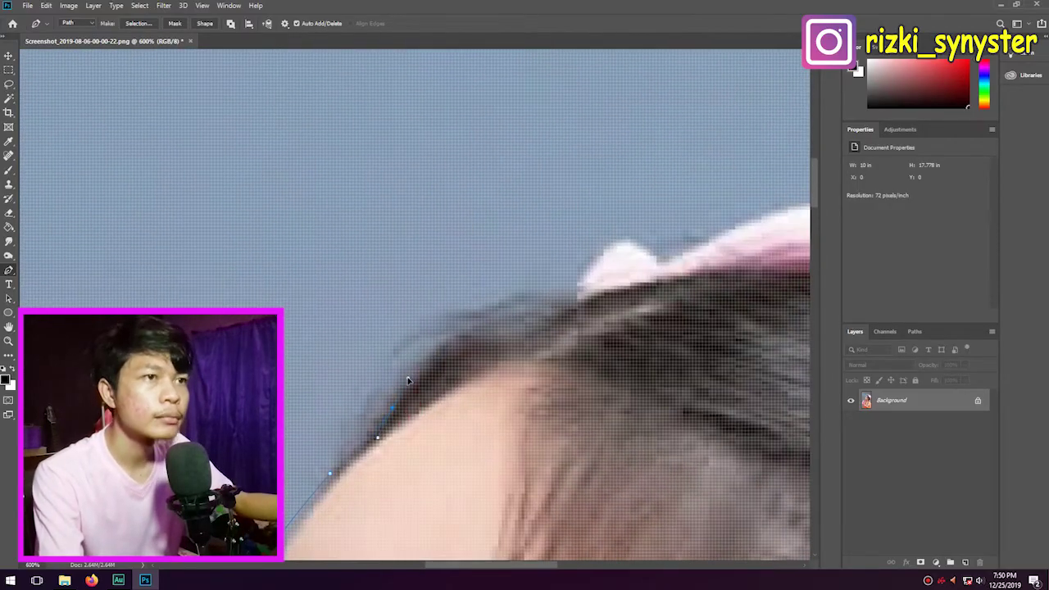
pyautogui.scroll(2, 459, 361)
pyautogui.click(529, 344)
pyautogui.hscroll(3, 550, 336)
pyautogui.hscroll(3, 562, 486)
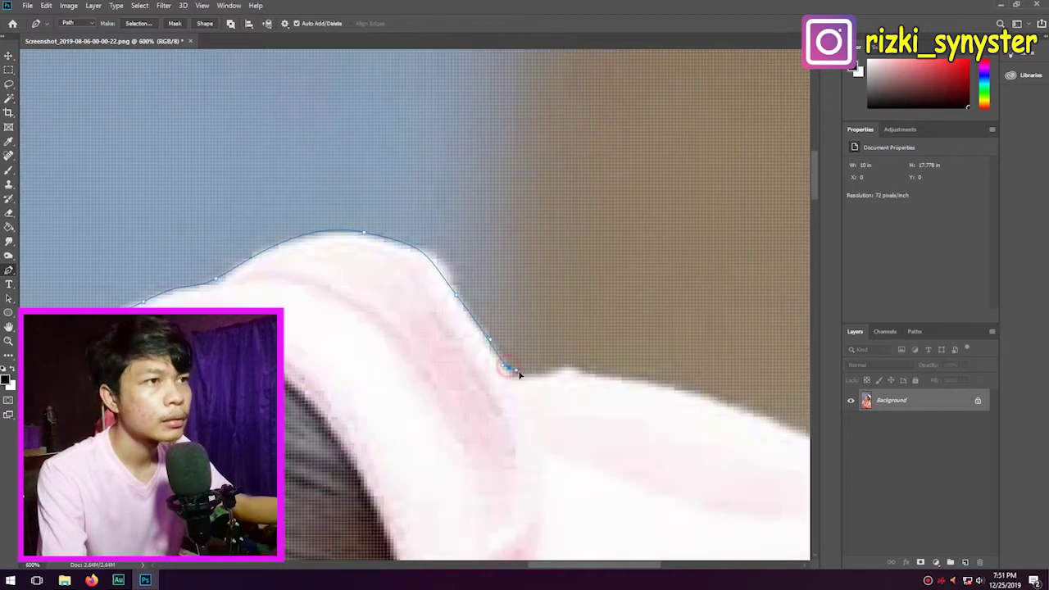
pyautogui.hscroll(3, 510, 368)
pyautogui.hotkey('ctrl', '0')
pyautogui.click(562, 242)
pyautogui.scroll(5, 562, 244)
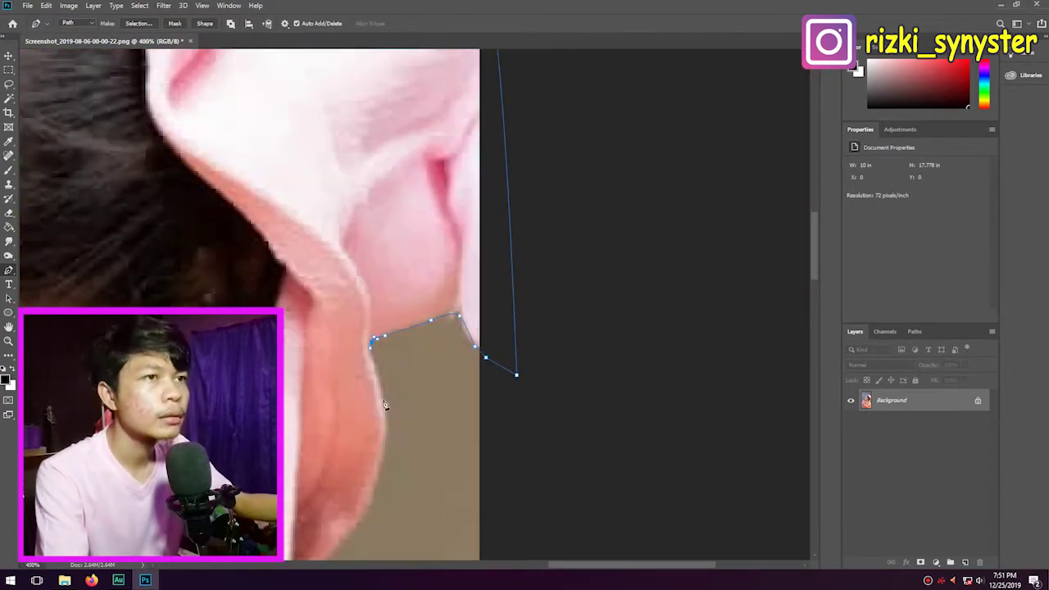
pyautogui.scroll(-5, 385, 405)
pyautogui.scroll(-5, 401, 327)
pyautogui.scroll(-3, 363, 447)
pyautogui.hscroll(3, 487, 367)
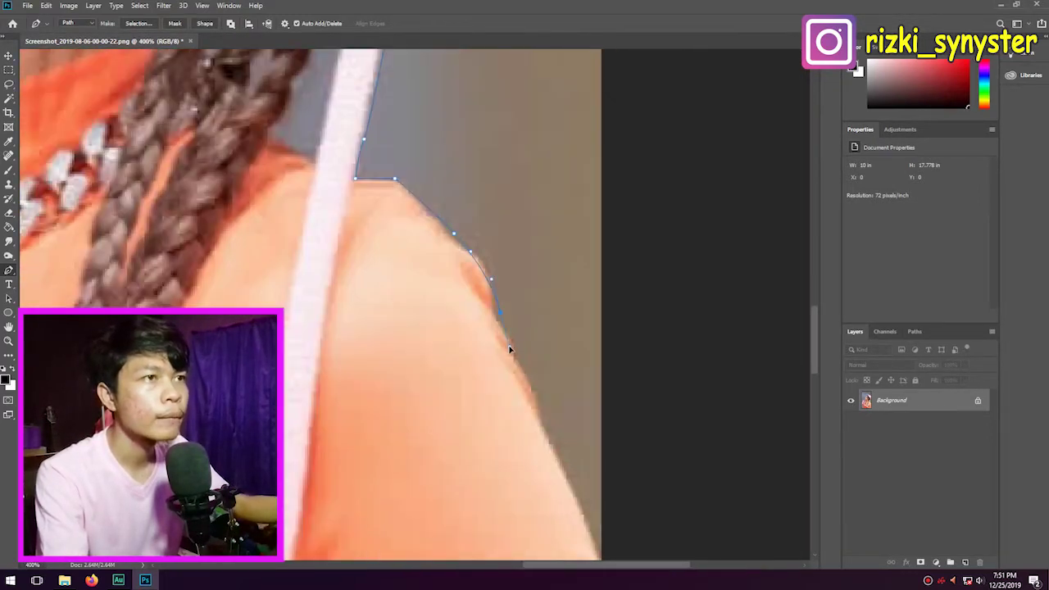
pyautogui.scroll(-5, 508, 350)
pyautogui.scroll(-5, 562, 346)
pyautogui.scroll(-3, 525, 409)
pyautogui.scroll(-1, 447, 394)
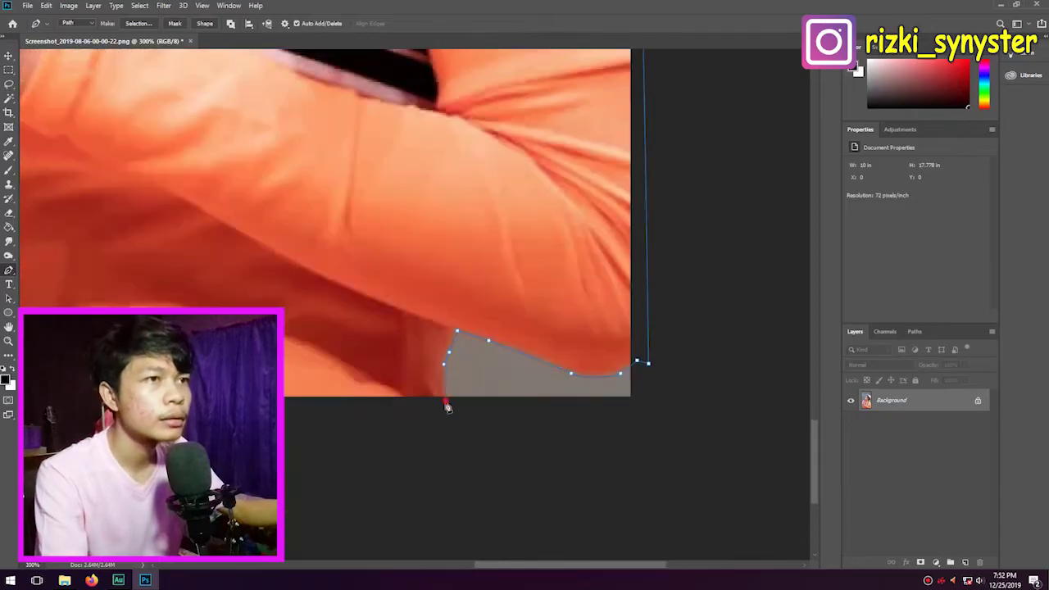
pyautogui.scroll(-5, 447, 394)
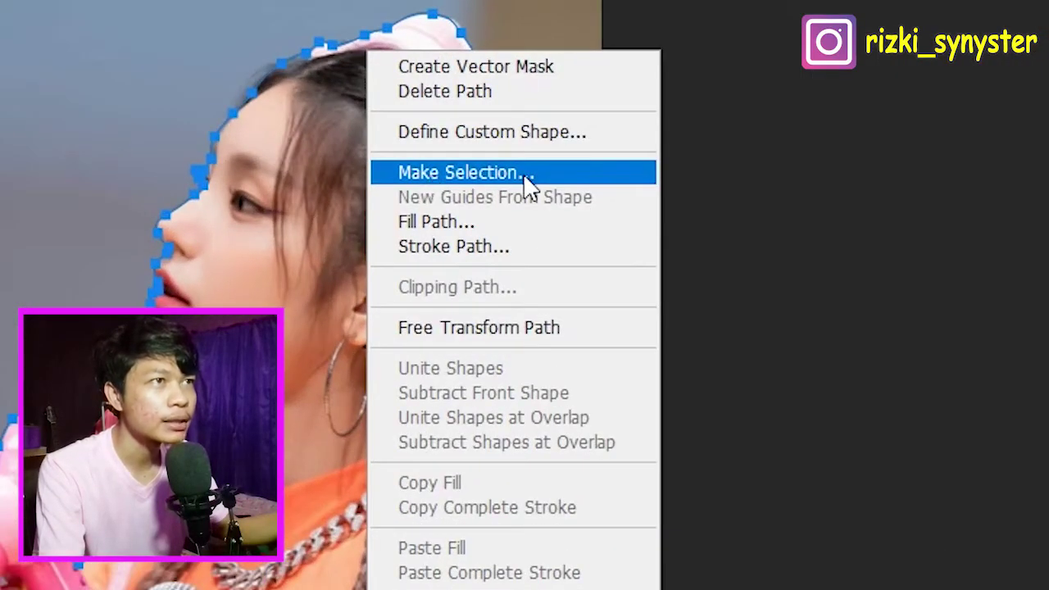
# Step: Turn the path into a 1 px feathered selection, copy it to Layer 1, and hide the Background
pyautogui.click(525, 175)
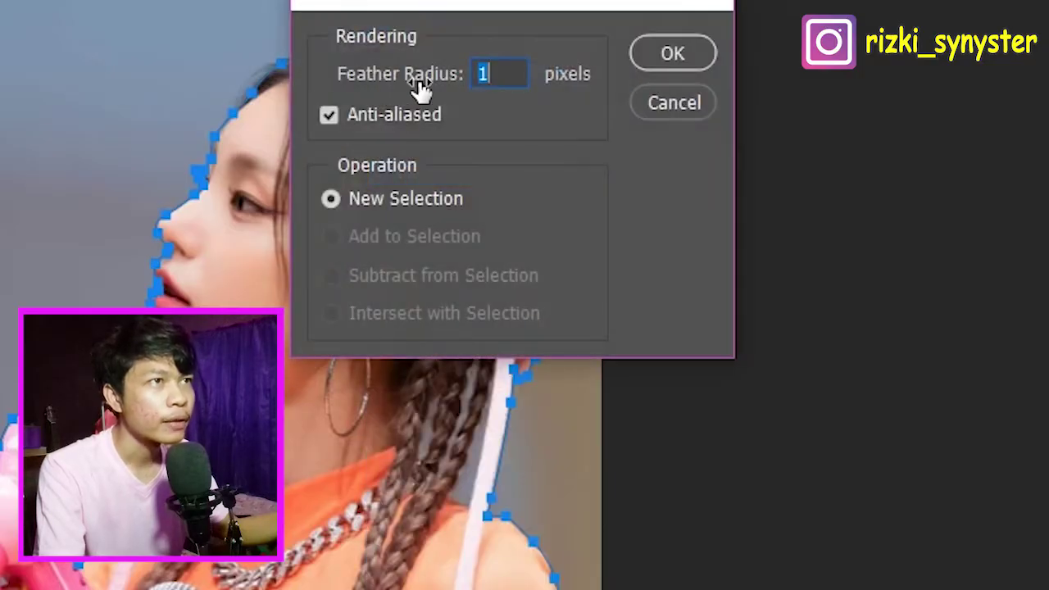
pyautogui.click(670, 52)
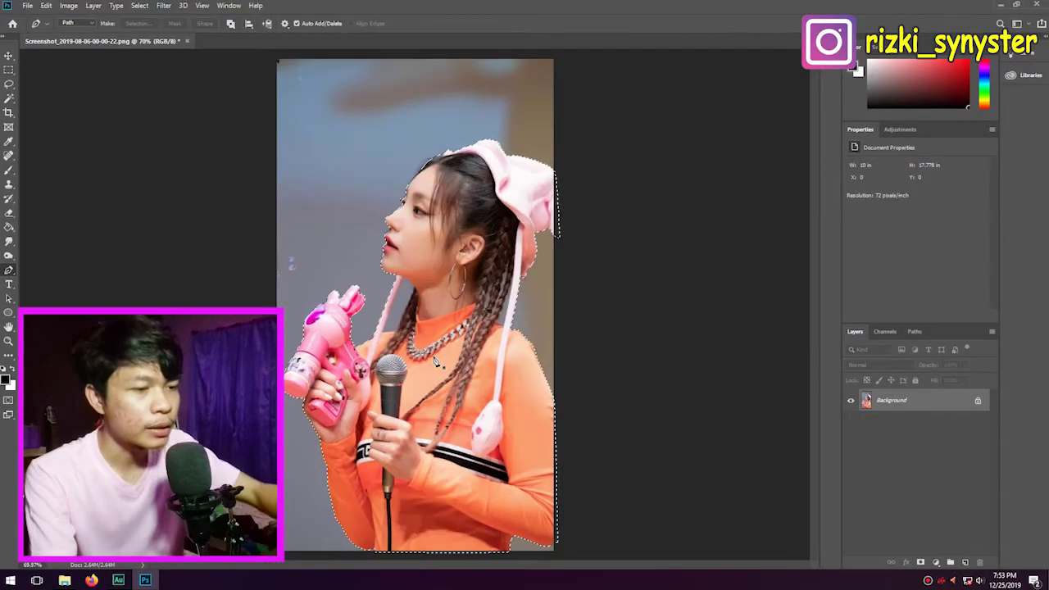
pyautogui.hotkey('ctrl', 'j')
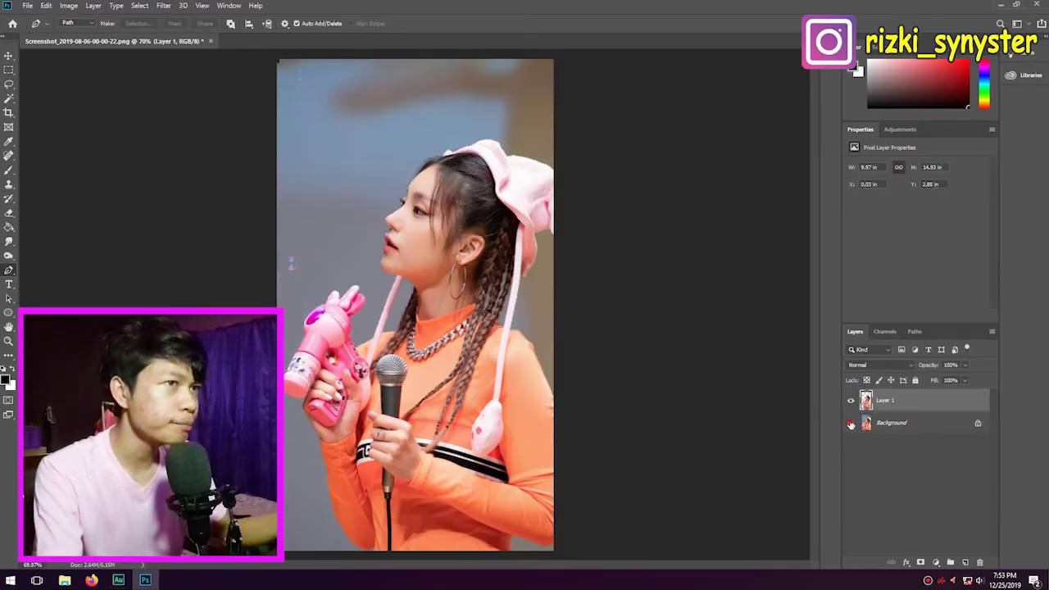
pyautogui.click(851, 424)
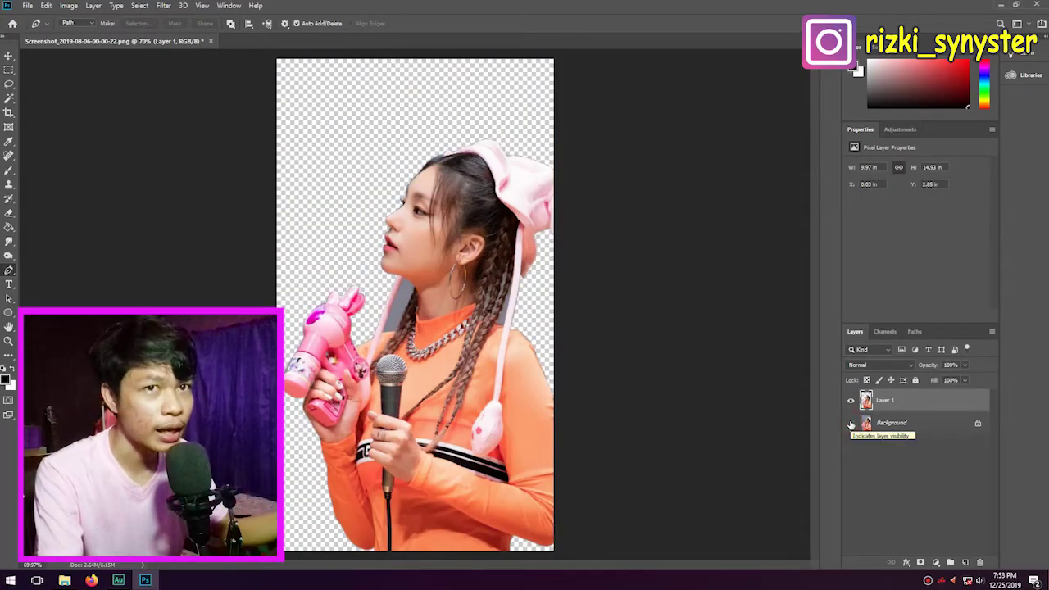
pyautogui.hotkey('ctrl', '+')
pyautogui.hotkey('ctrl', '+')
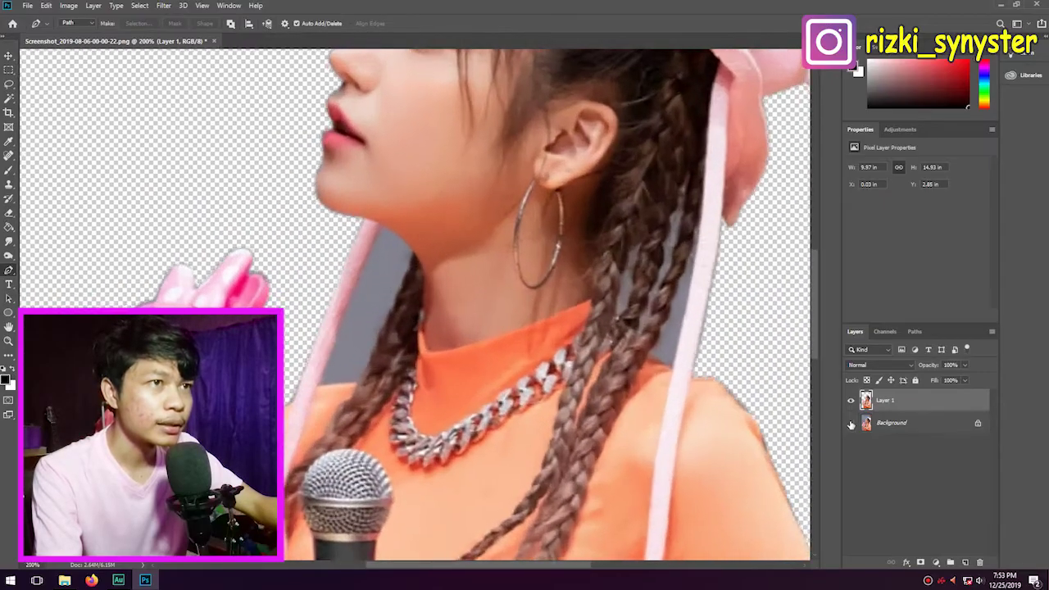
pyautogui.hotkey('ctrl', '+')
pyautogui.hotkey('ctrl', '+')
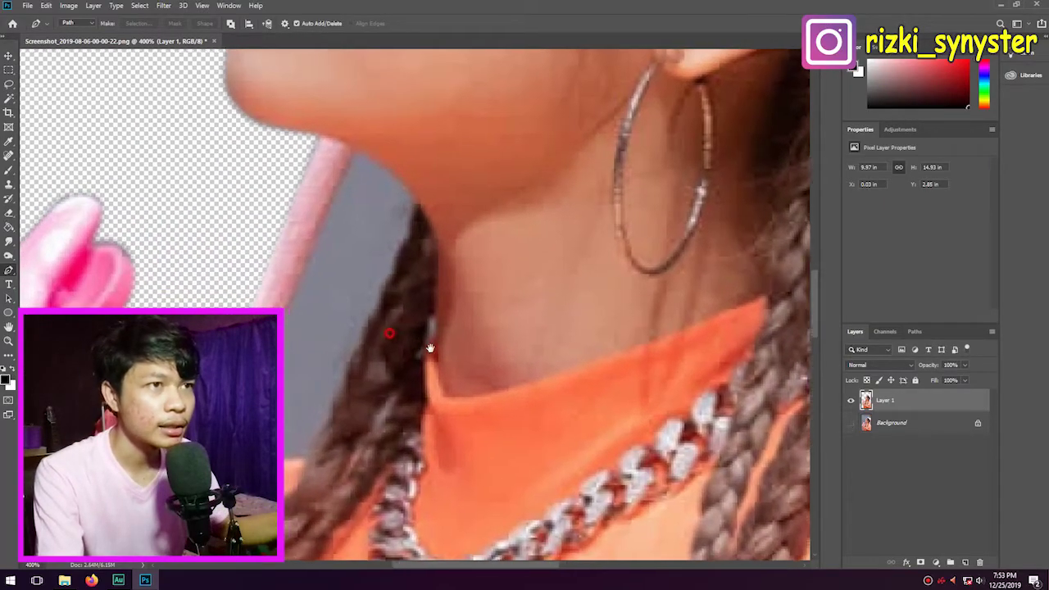
pyautogui.moveTo(429, 348); pyautogui.dragTo(485, 362)
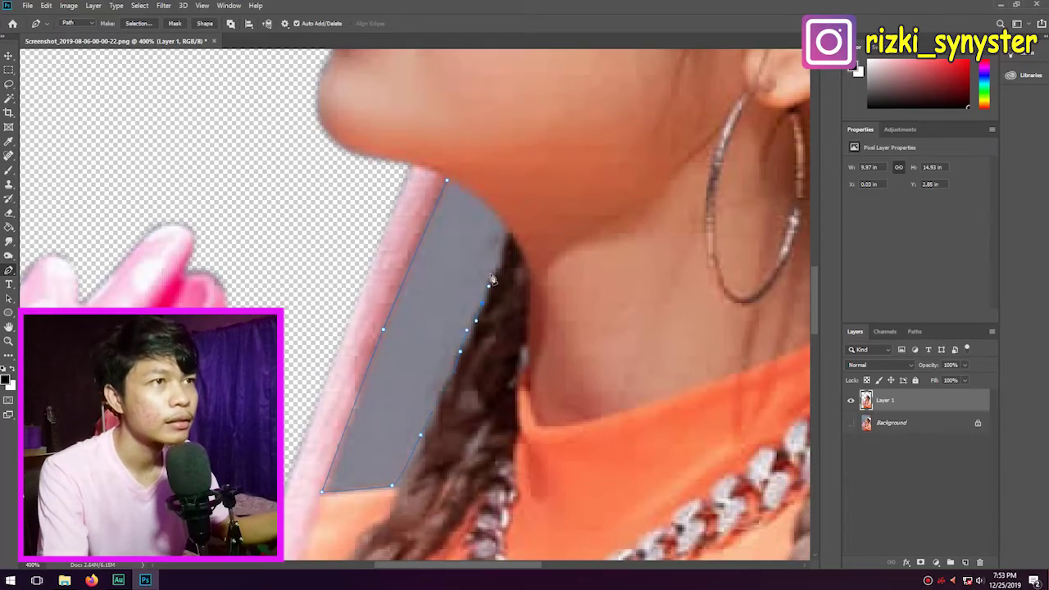
pyautogui.scroll(-2, 491, 280)
pyautogui.scroll(1, 492, 280)
pyautogui.press('Escape')
pyautogui.scroll(1, 503, 296)
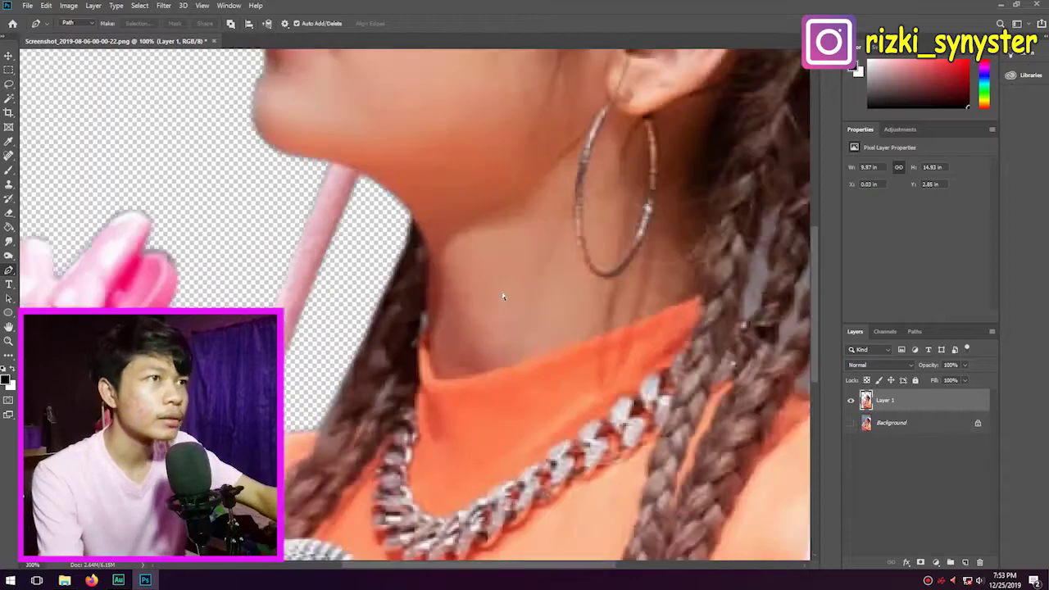
pyautogui.scroll(1, 503, 296)
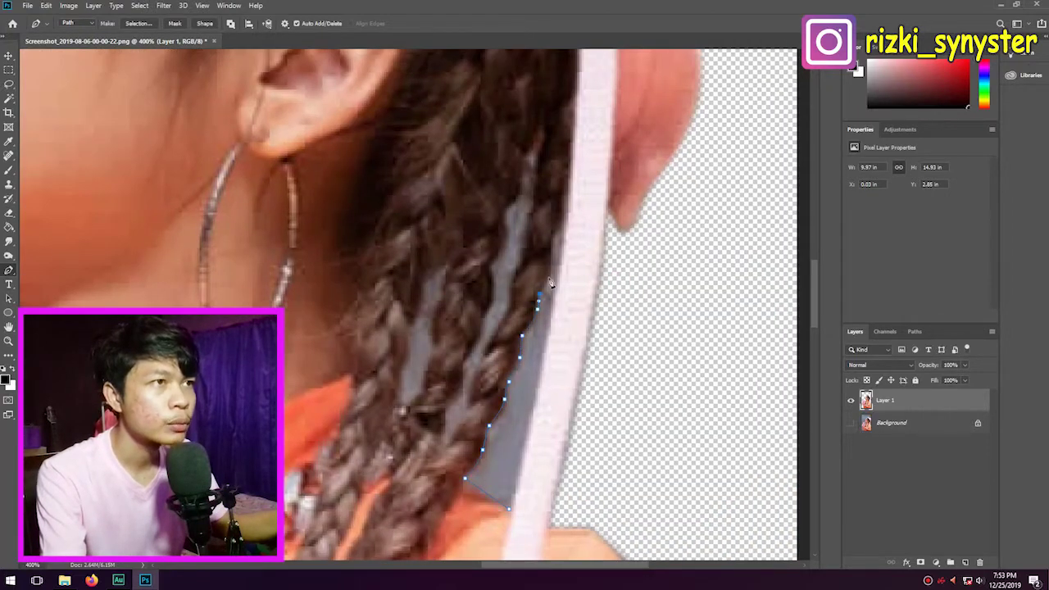
pyautogui.scroll(-2, 531, 409)
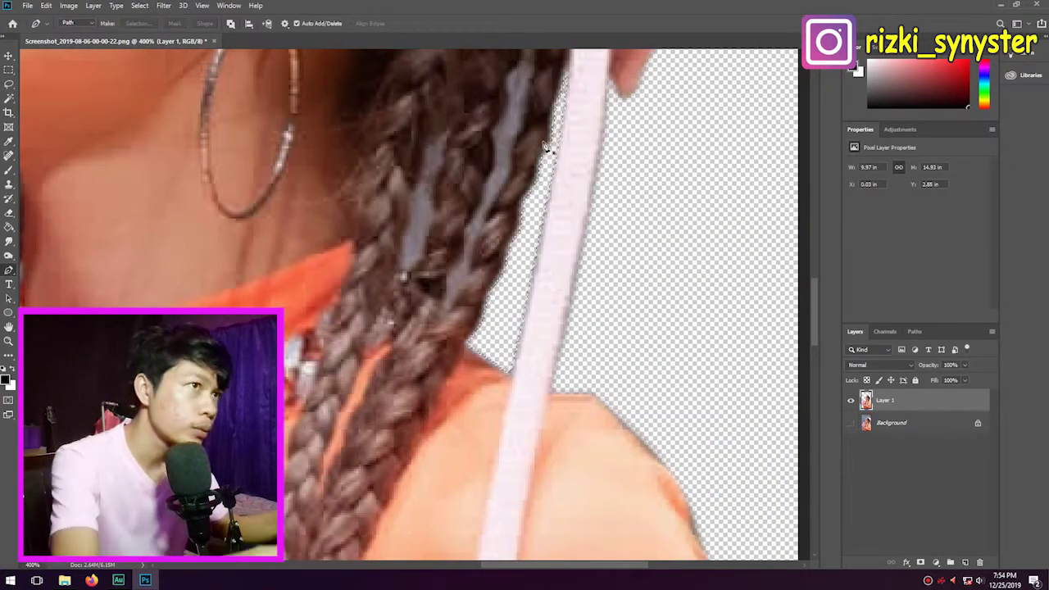
pyautogui.scroll(2, 549, 300)
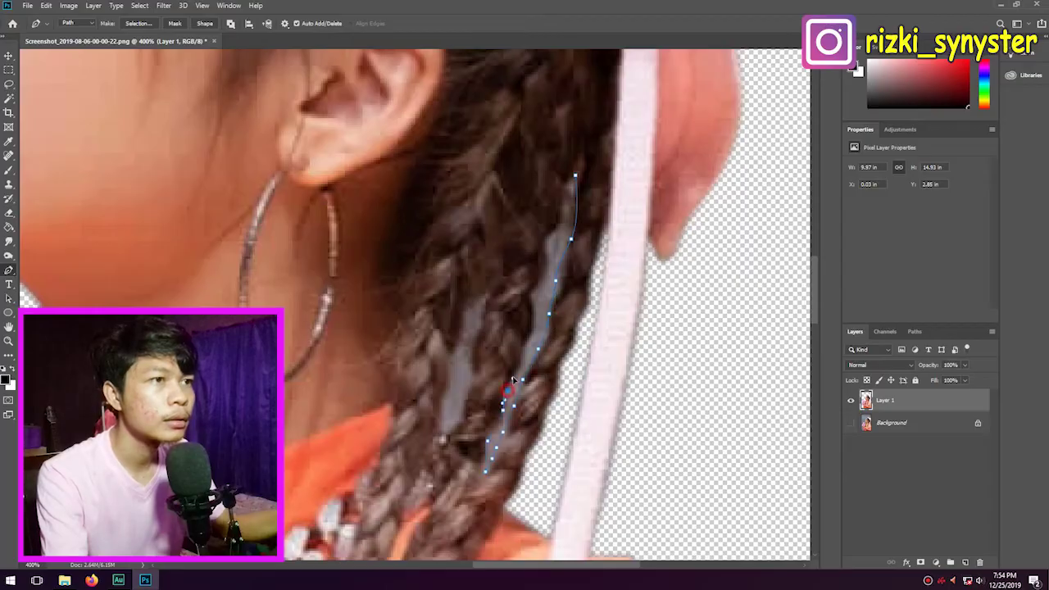
pyautogui.click(487, 302)
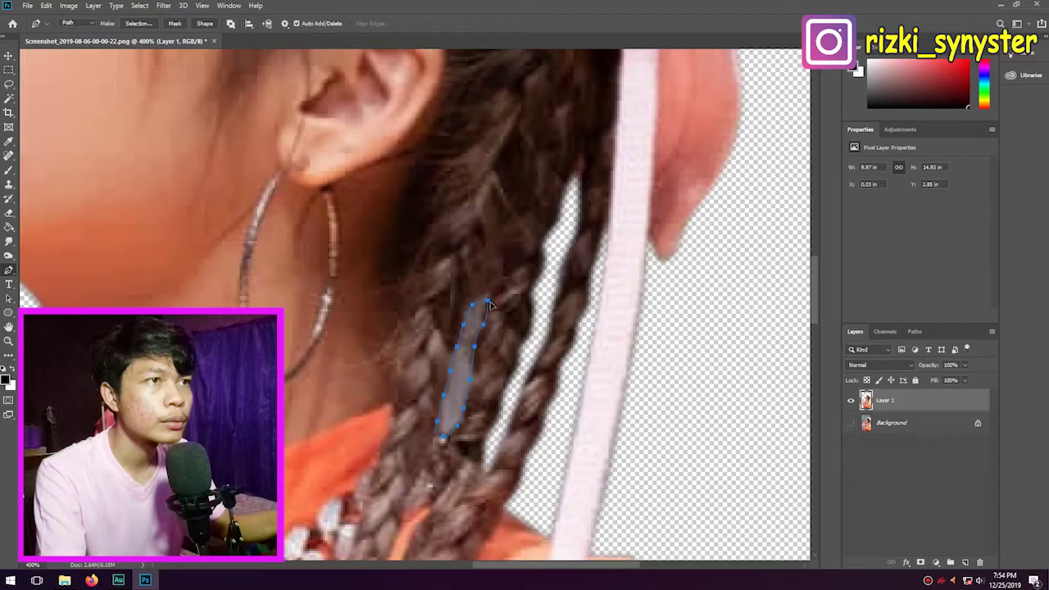
pyautogui.rightClick(477, 326)
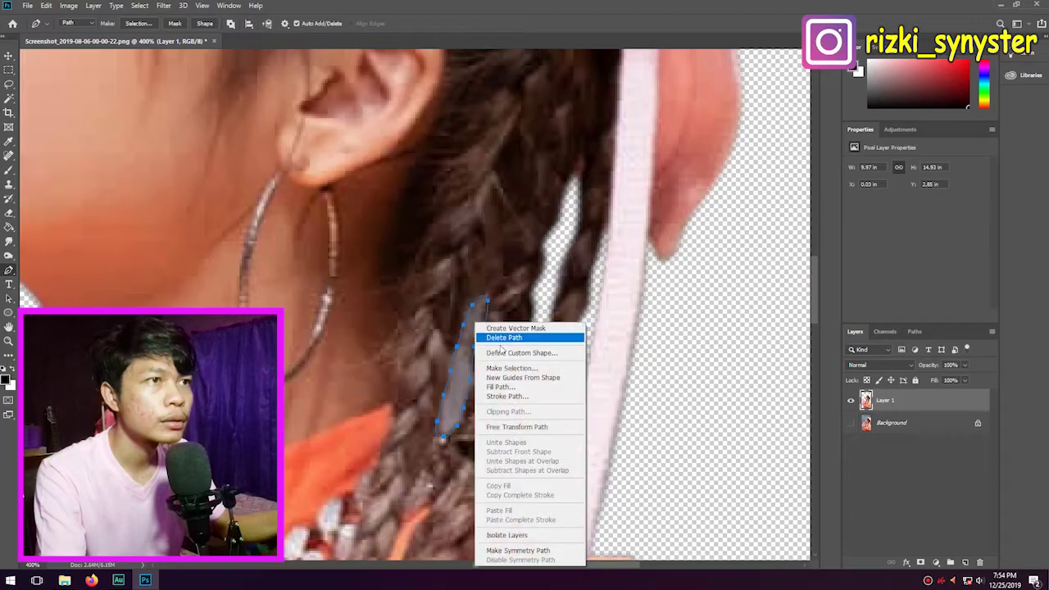
pyautogui.click(495, 366)
pyautogui.press('Return')
pyautogui.hotkey('ctrl', '-')
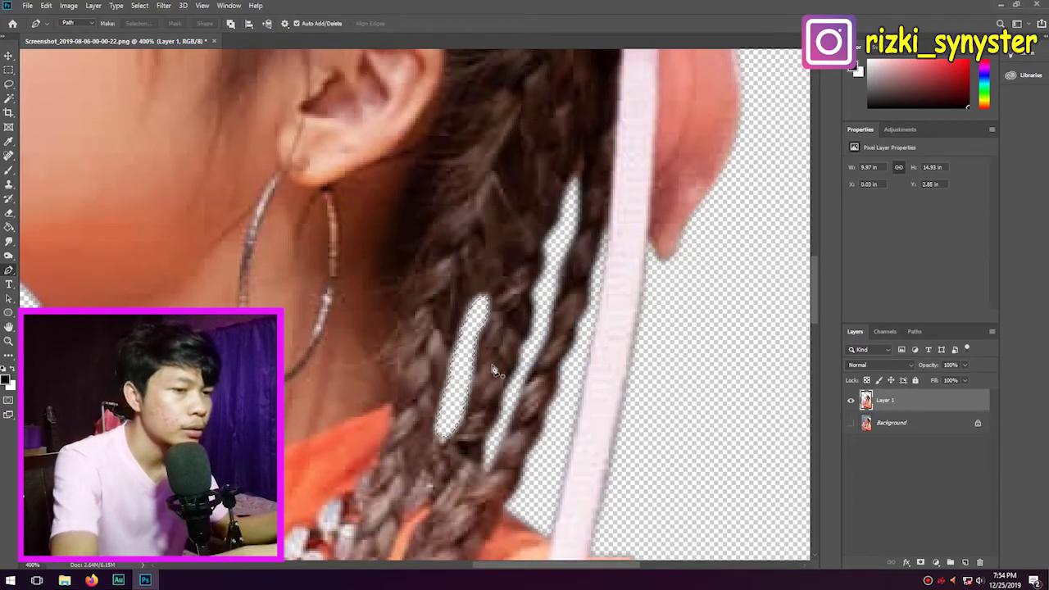
pyautogui.hotkey('ctrl', '-')
pyautogui.hotkey('ctrl', '0')
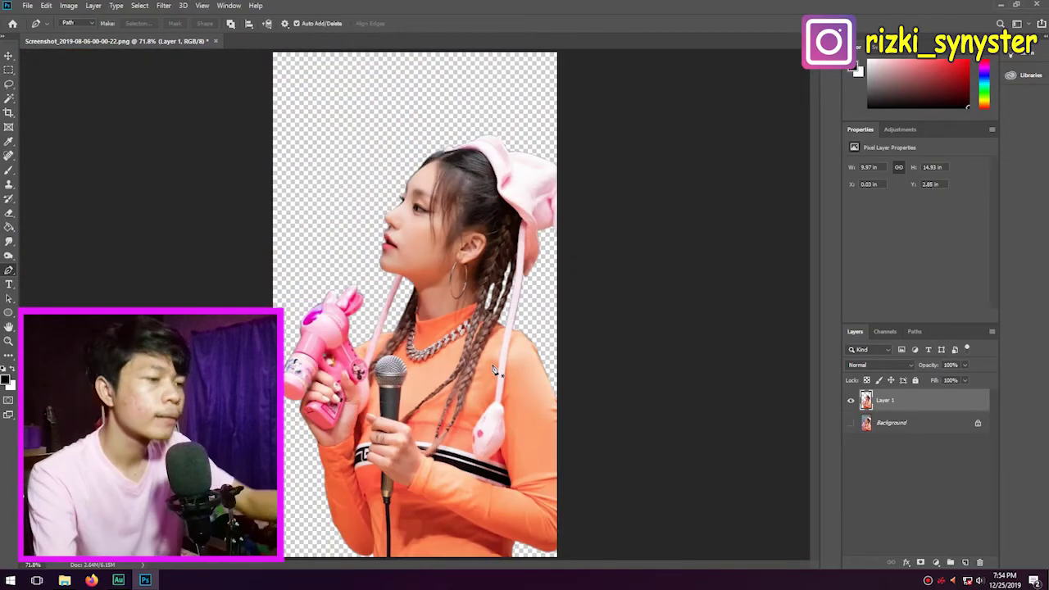
pyautogui.hotkey('ctrl', '+')
pyautogui.hotkey('ctrl', '+')
pyautogui.hotkey('ctrl', '+')
pyautogui.moveTo(327, 468); pyautogui.dragTo(598, 194)
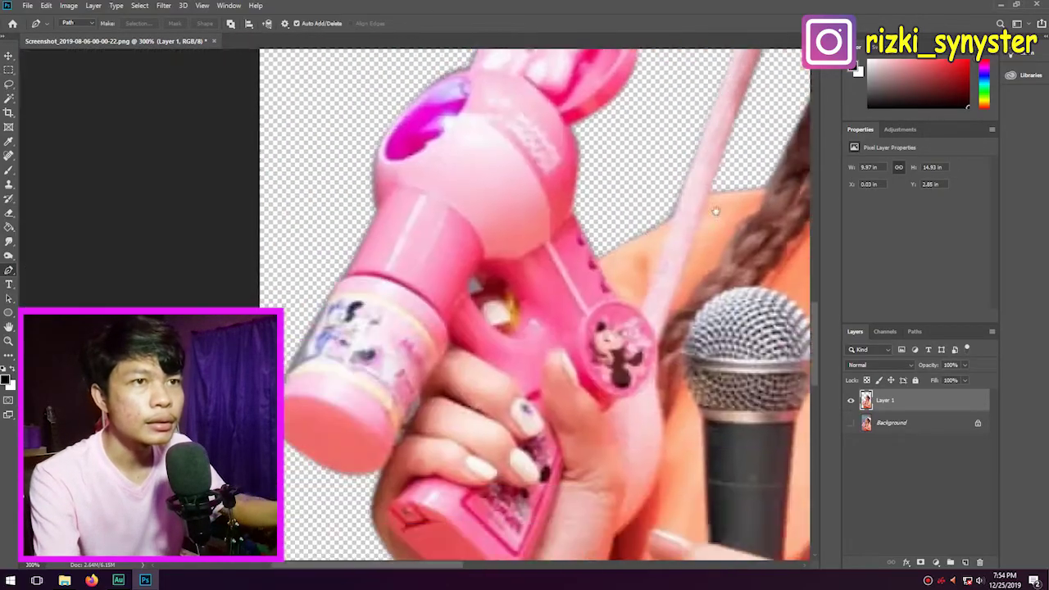
pyautogui.hotkey('ctrl', '+')
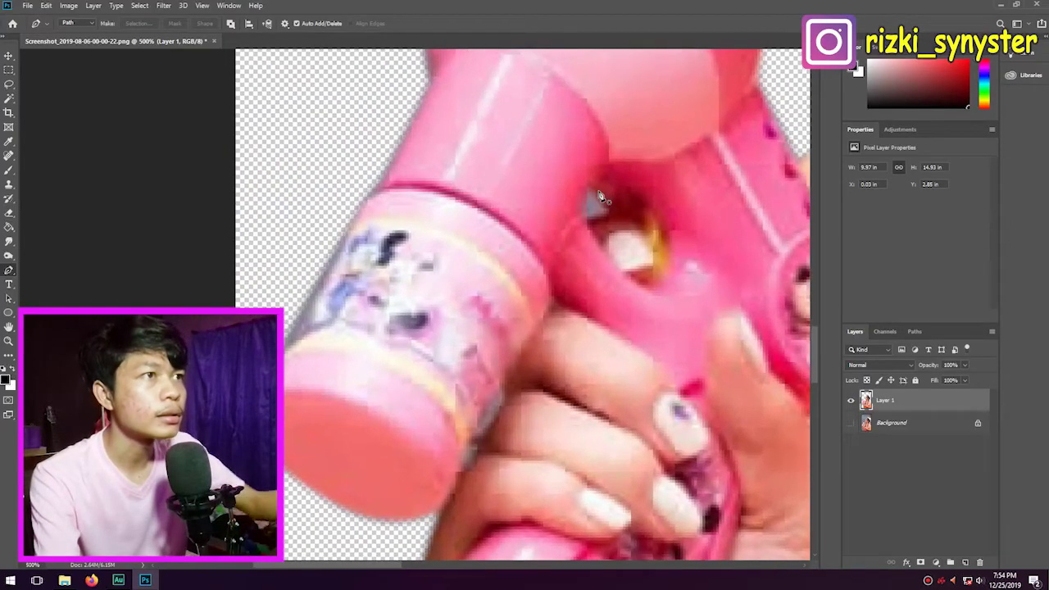
pyautogui.hotkey('ctrl', '+')
pyautogui.moveTo(491, 287); pyautogui.dragTo(400, 314)
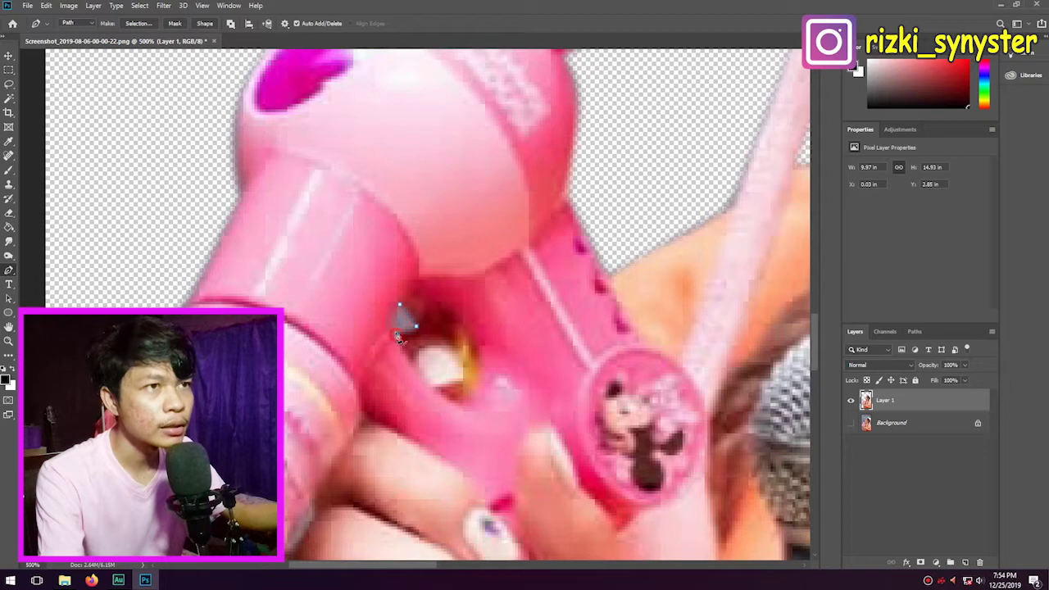
pyautogui.rightClick(402, 314)
pyautogui.press('Escape')
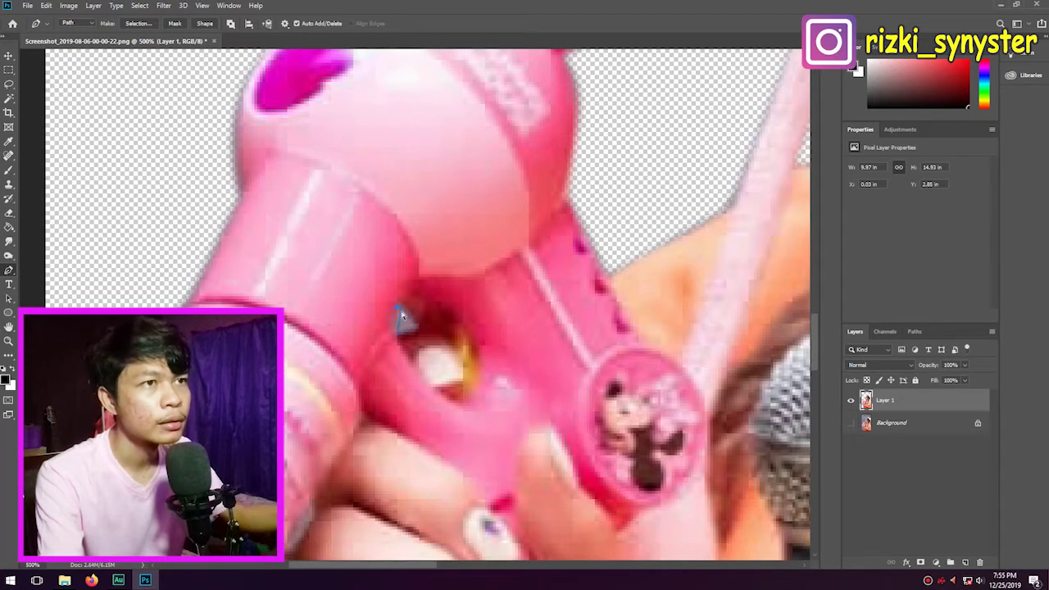
pyautogui.hotkey('ctrl', '-')
pyautogui.hotkey('ctrl', '0')
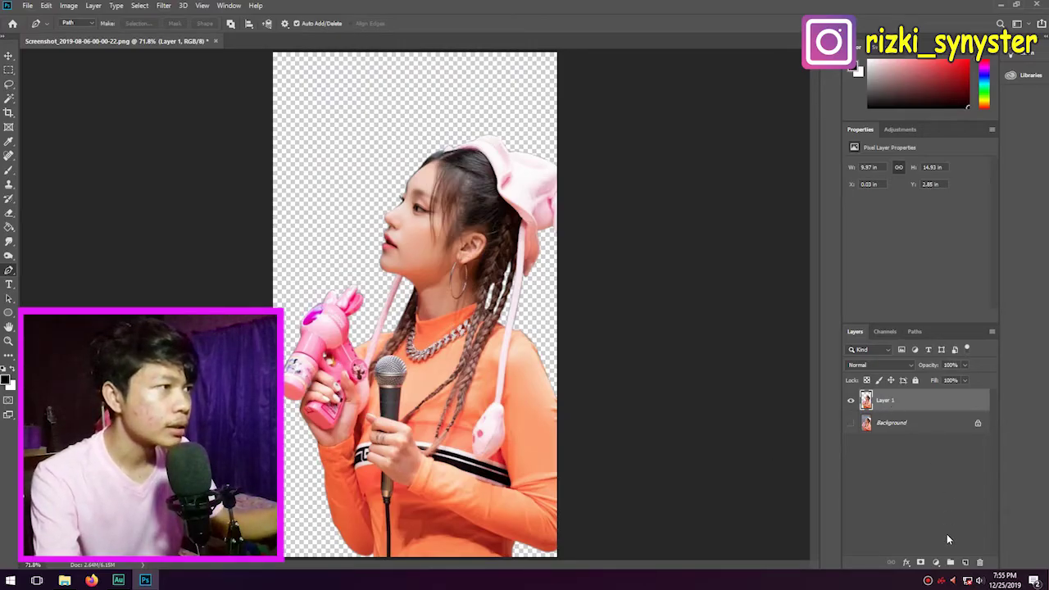
# Step: Add a new Layer 2 beneath Layer 1 and fill it black with the Paint Bucket
pyautogui.click(963, 562)
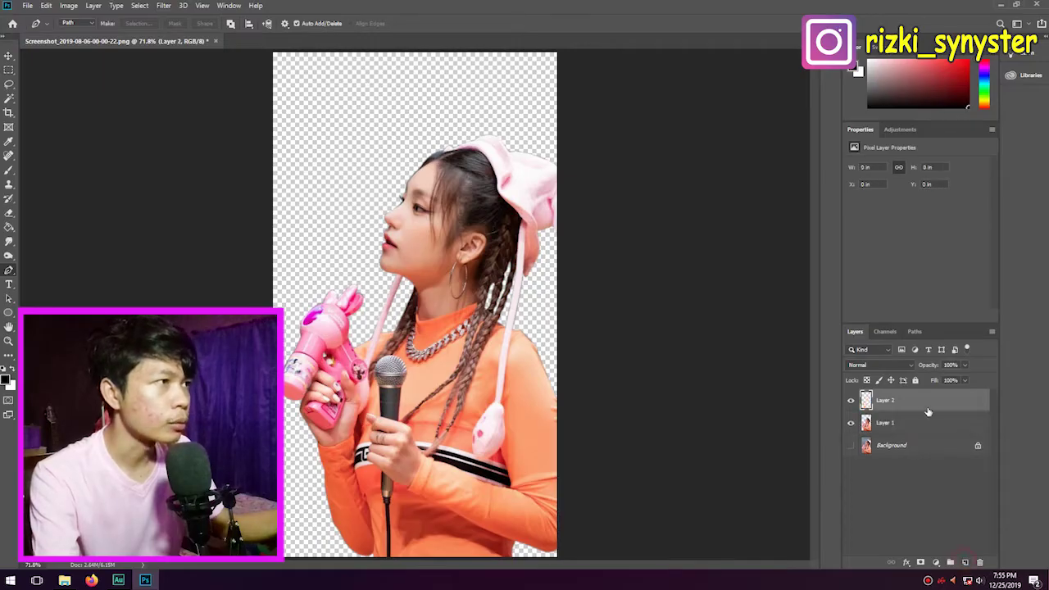
pyautogui.moveTo(921, 403); pyautogui.dragTo(928, 438)
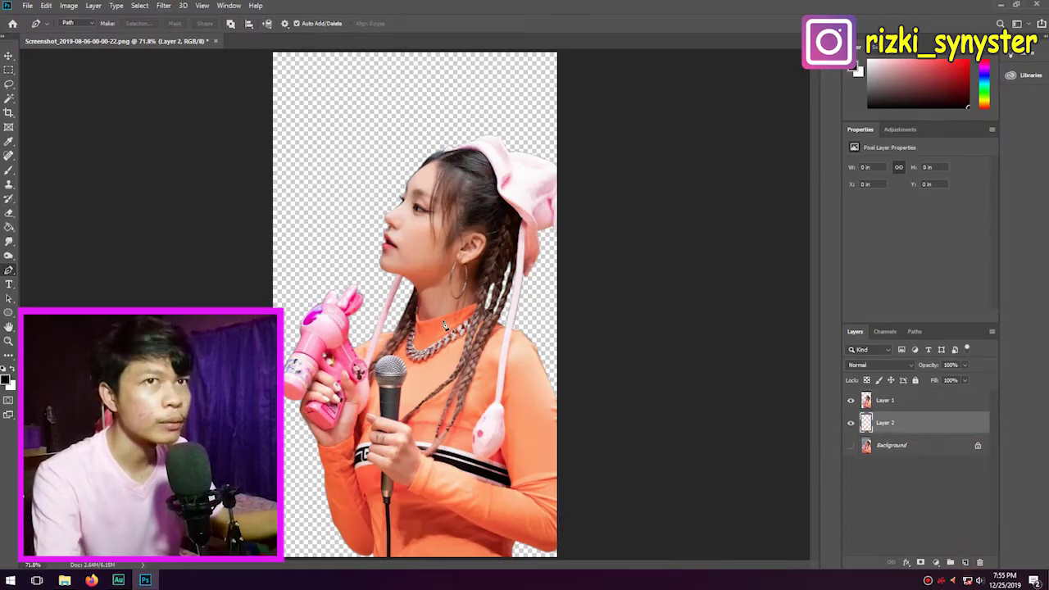
pyautogui.click(9, 228)
pyautogui.click(304, 260)
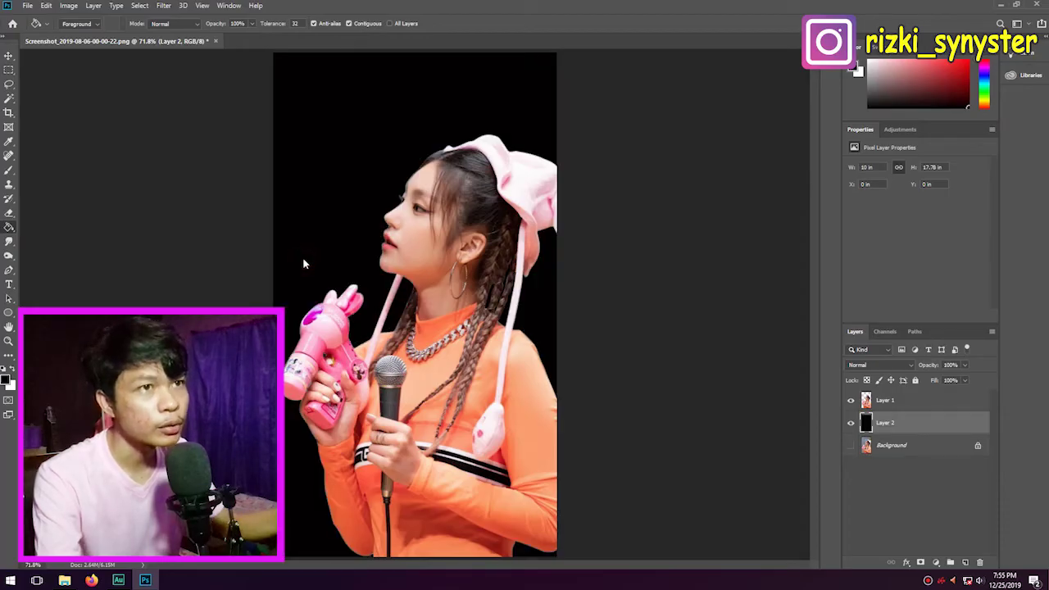
pyautogui.click(9, 56)
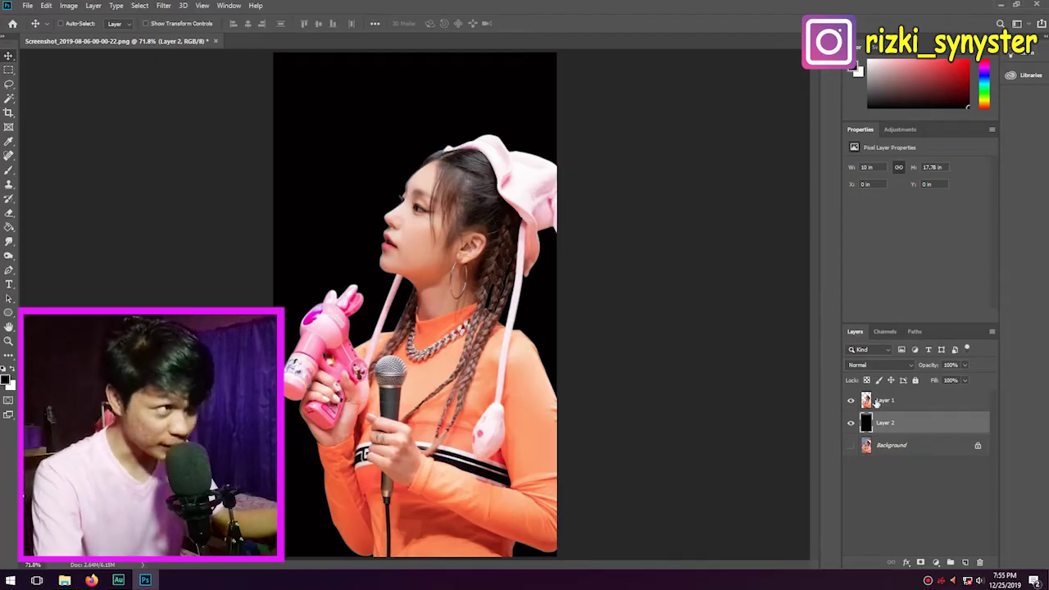
pyautogui.click(907, 400)
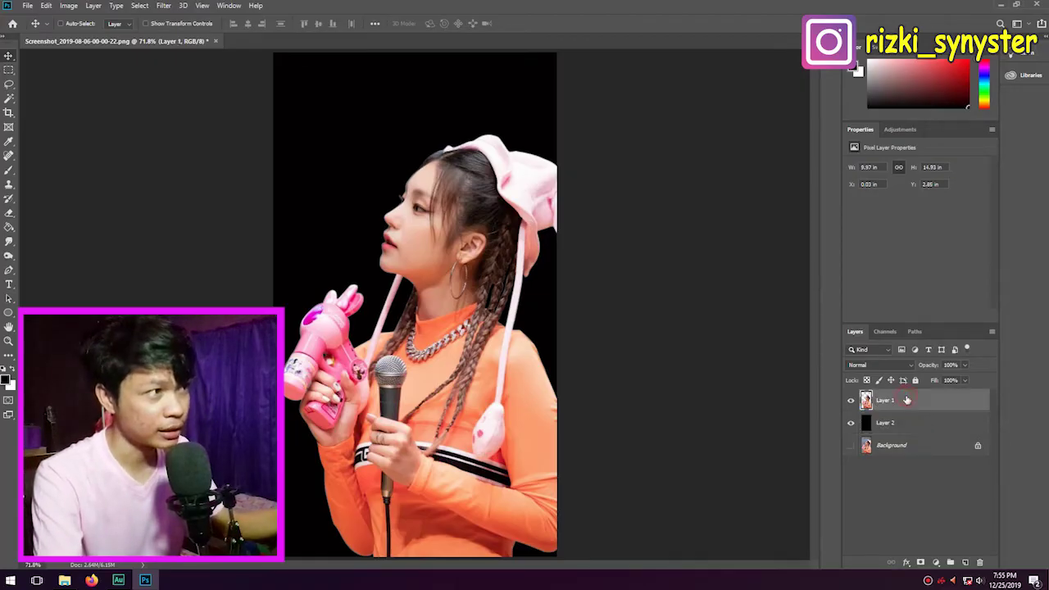
# Step: Create a new 1080 × 1080 px, 300 ppi document with a white background
pyautogui.click(935, 563)
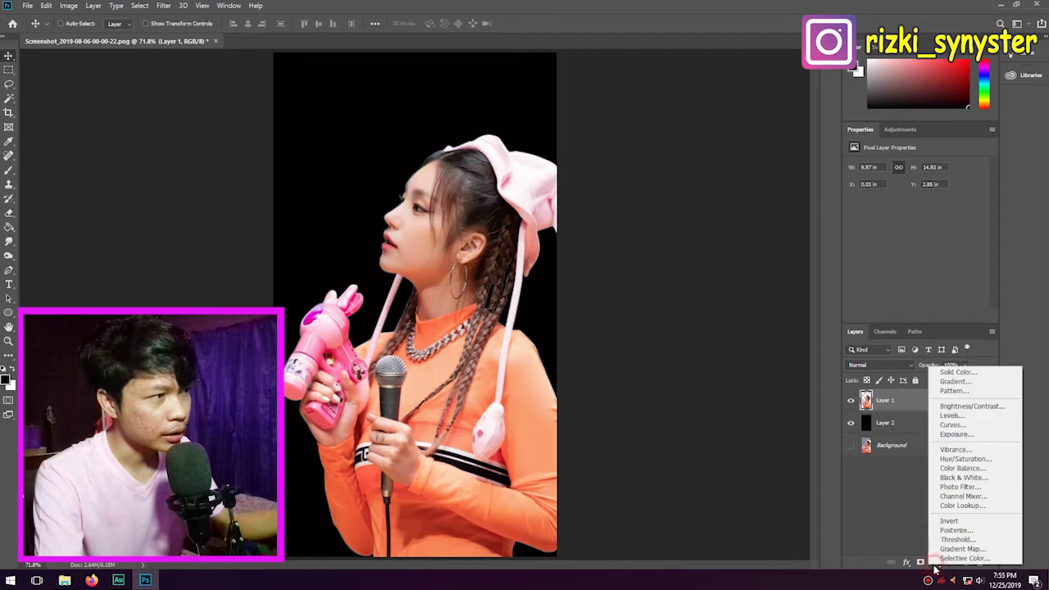
pyautogui.click(946, 383)
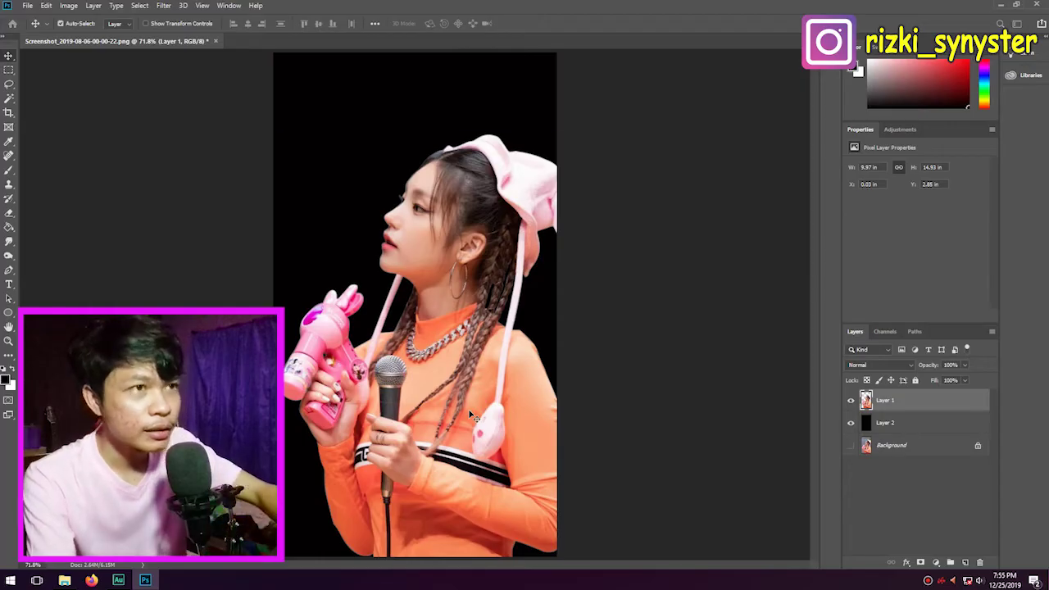
pyautogui.hotkey('ctrl', 'n')
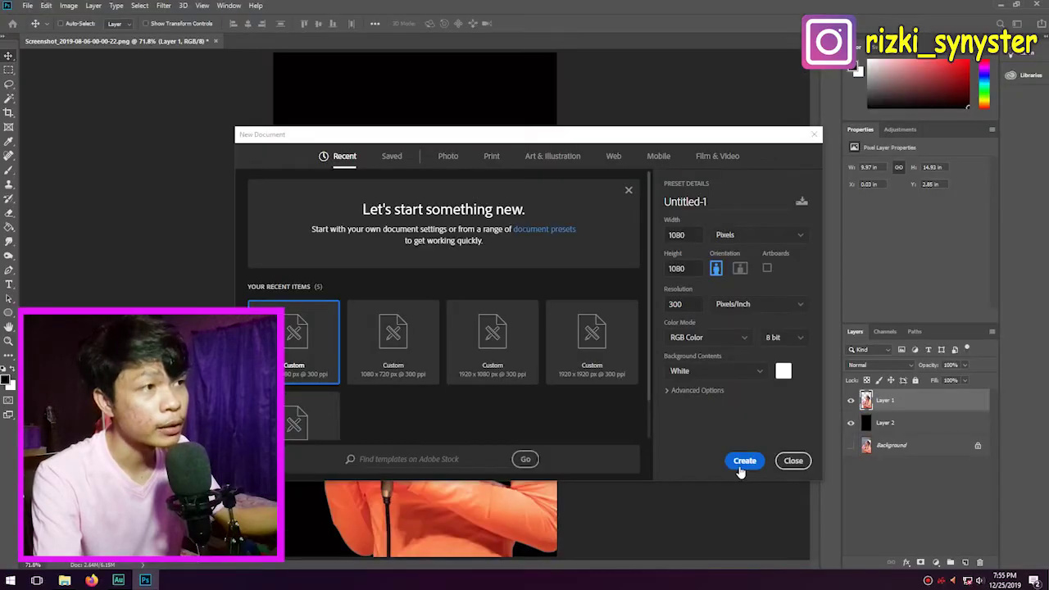
pyautogui.click(924, 565)
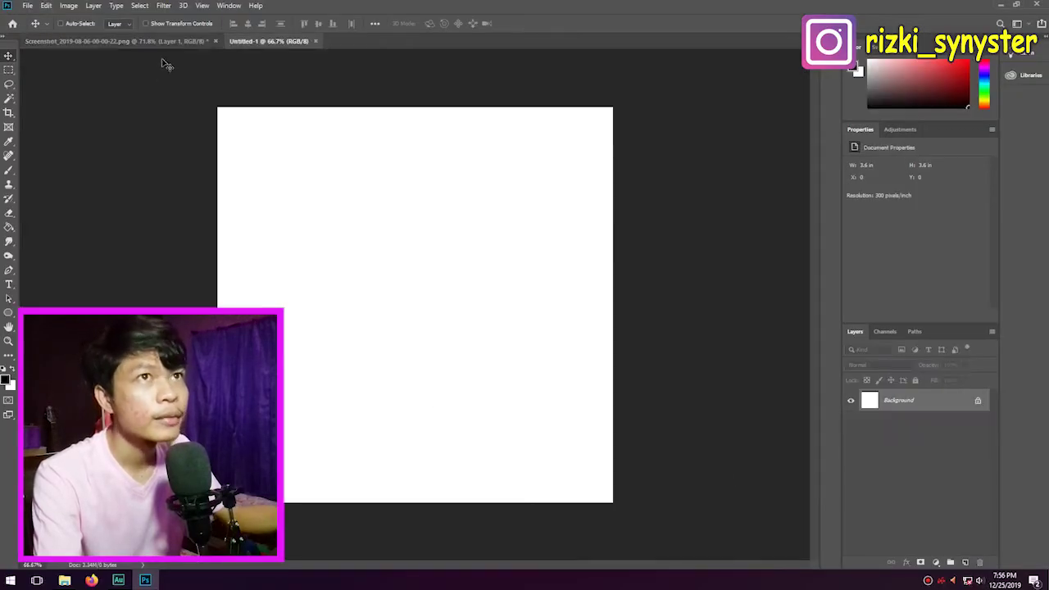
# Step: Copy the woman cutout into the square document and flip her horizontally
pyautogui.click(158, 46)
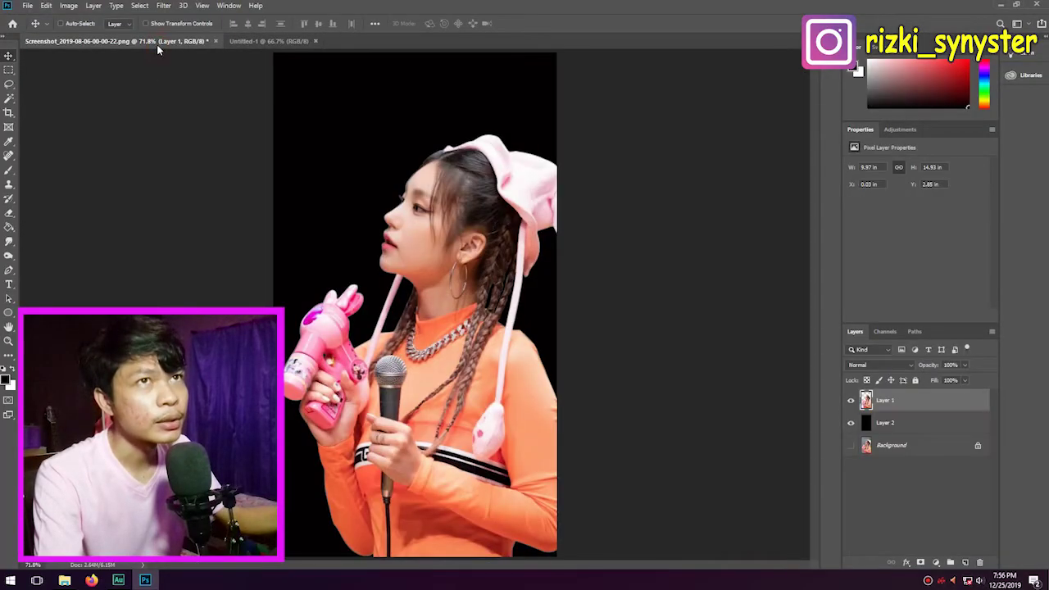
pyautogui.moveTo(455, 370)
pyautogui.mouseDown()
pyautogui.moveTo(321, 43)
pyautogui.moveTo(421, 363)
pyautogui.mouseUp()
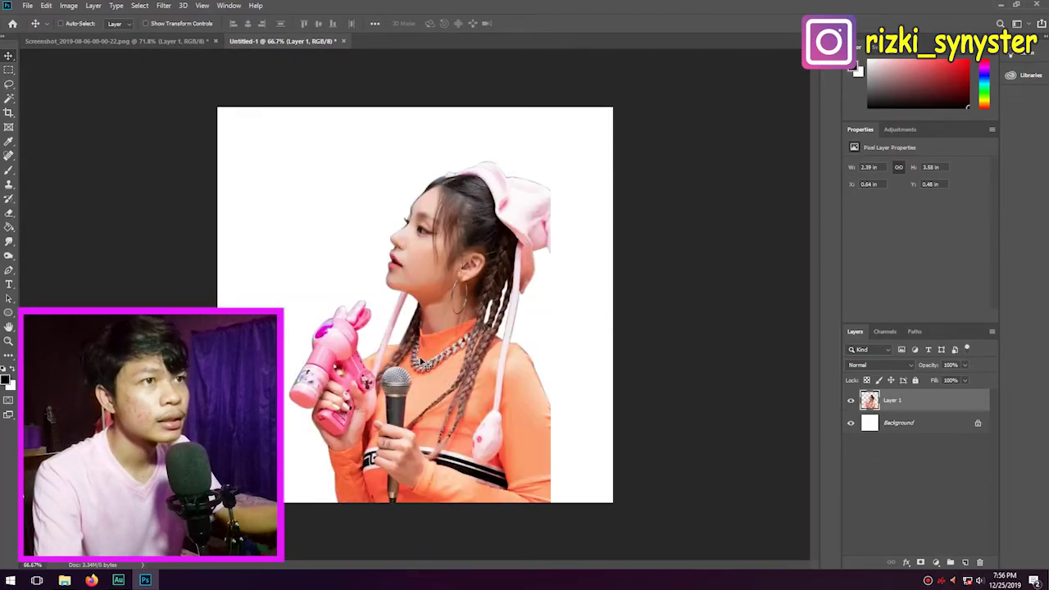
pyautogui.hotkey('ctrl', 't')
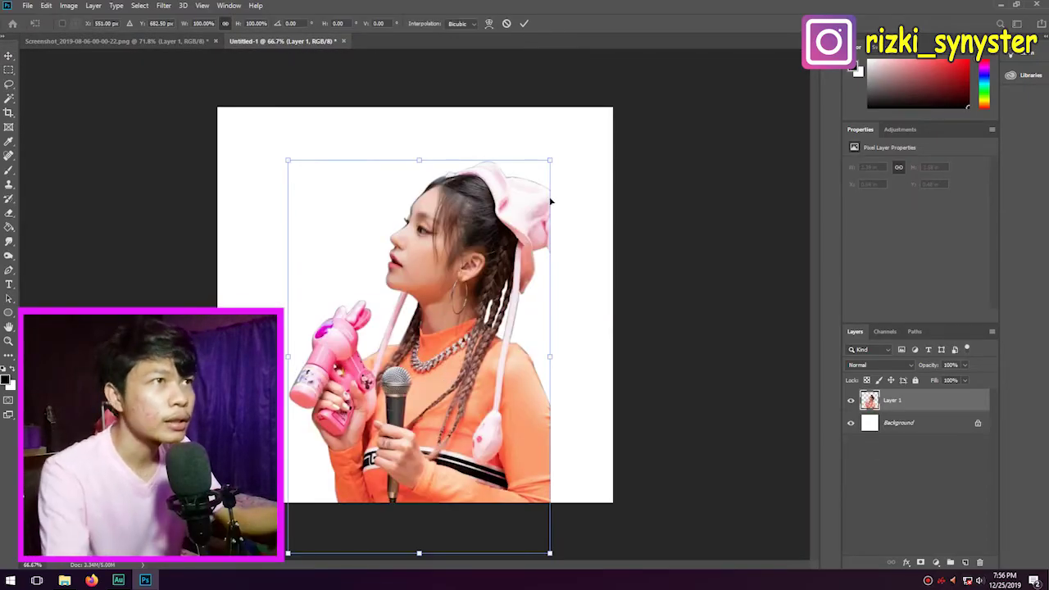
pyautogui.moveTo(486, 316); pyautogui.dragTo(475, 296)
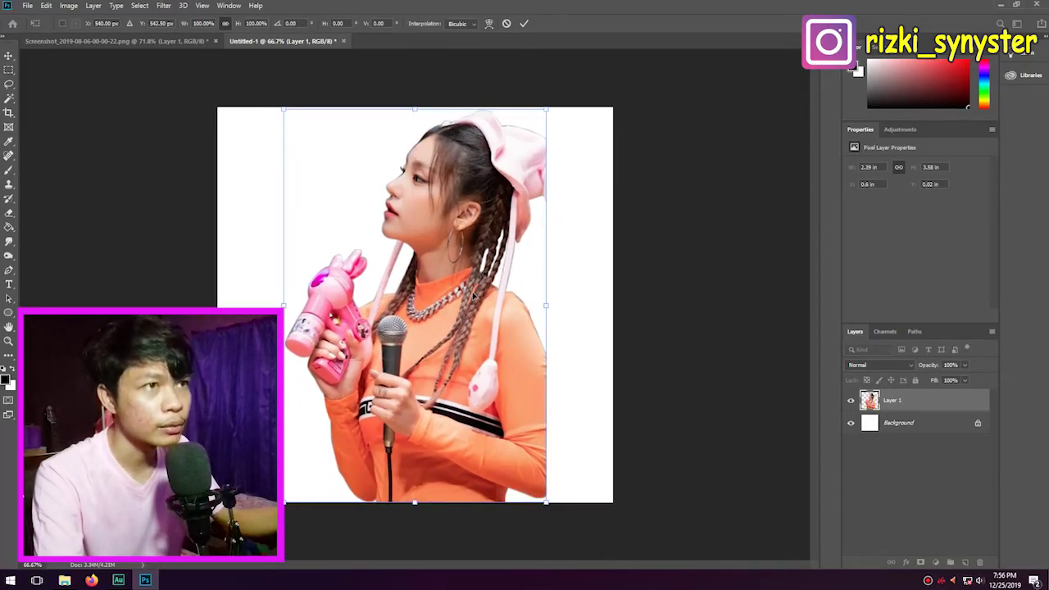
pyautogui.rightClick(446, 284)
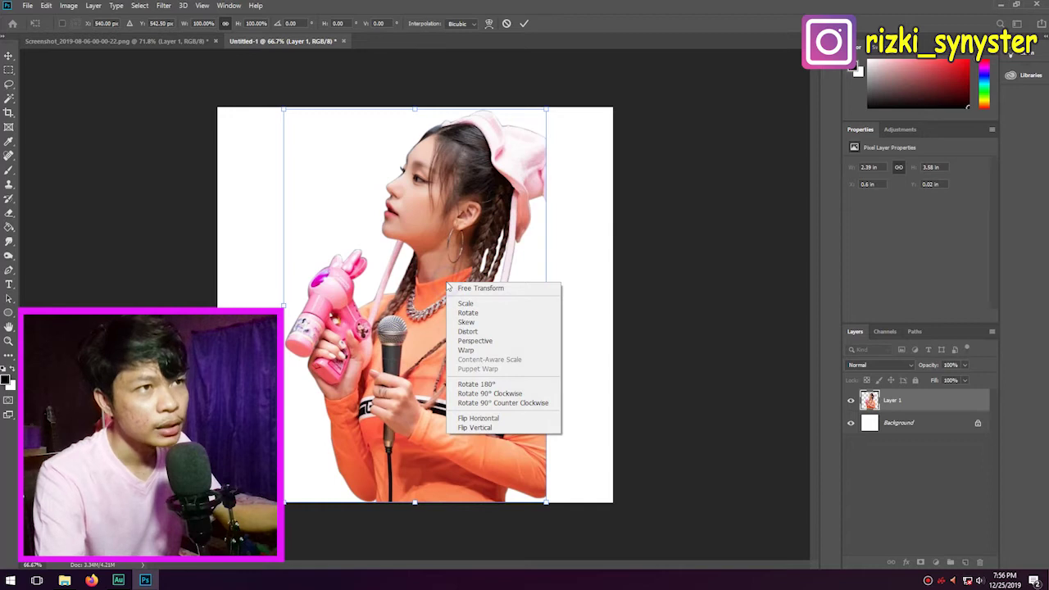
pyautogui.click(479, 418)
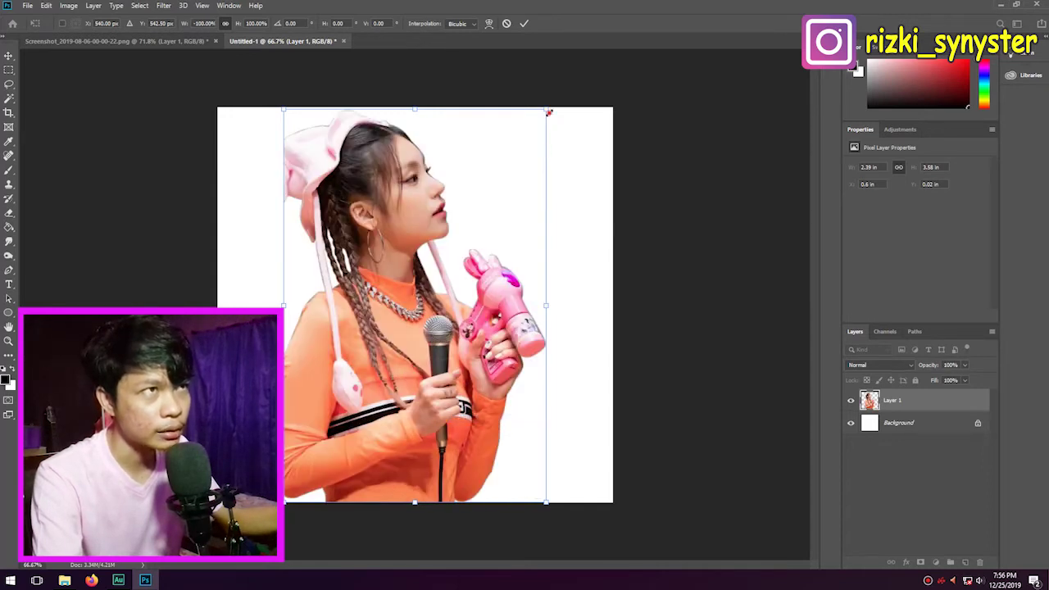
# Step: Scale the woman down and position her against the canvas's left edge
pyautogui.moveTo(549, 113); pyautogui.dragTo(511, 160)
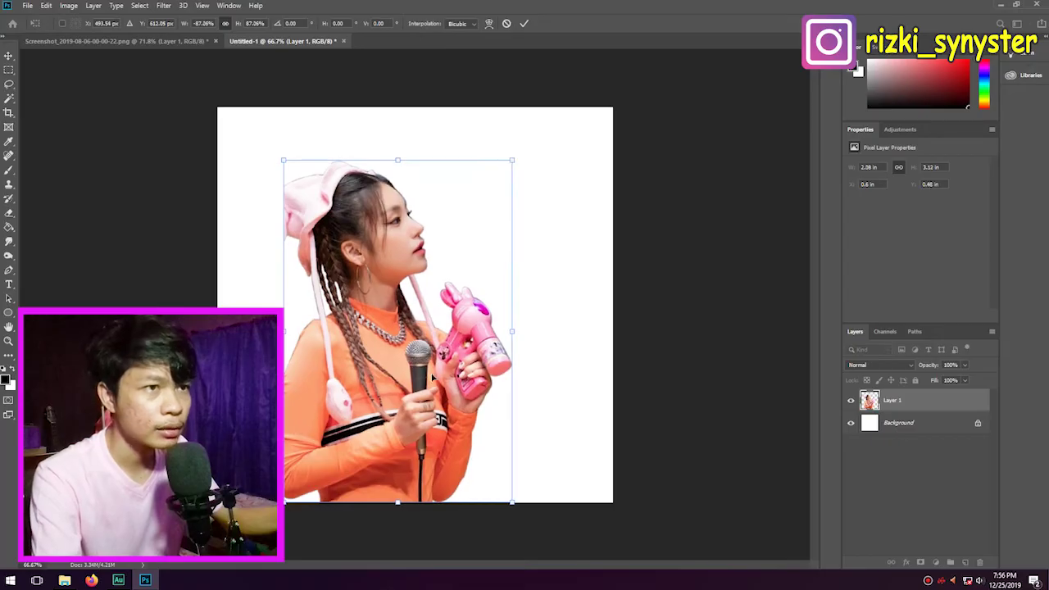
pyautogui.moveTo(432, 375); pyautogui.dragTo(368, 379)
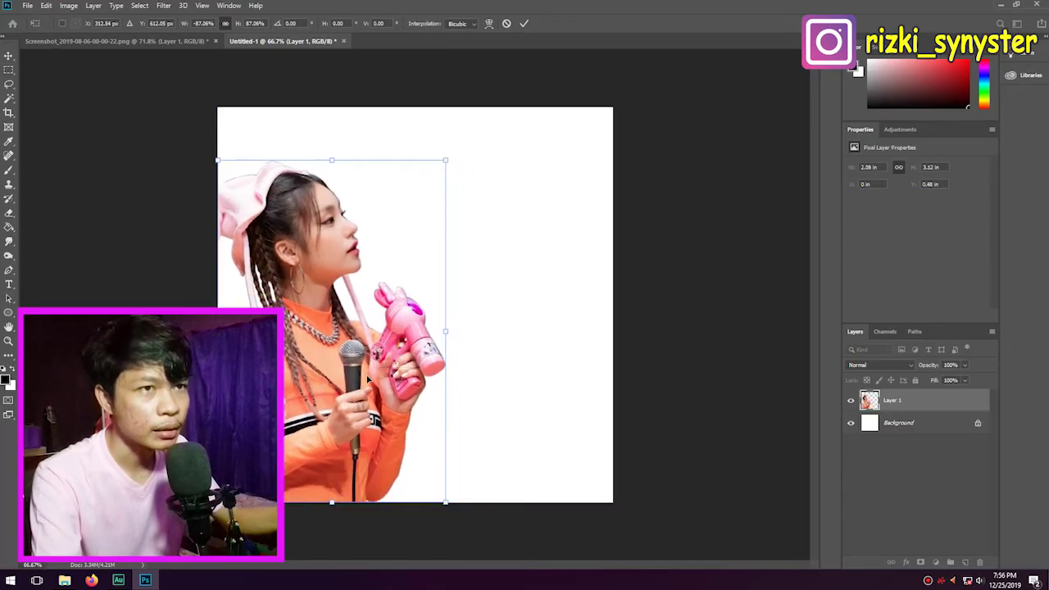
pyautogui.press('Return')
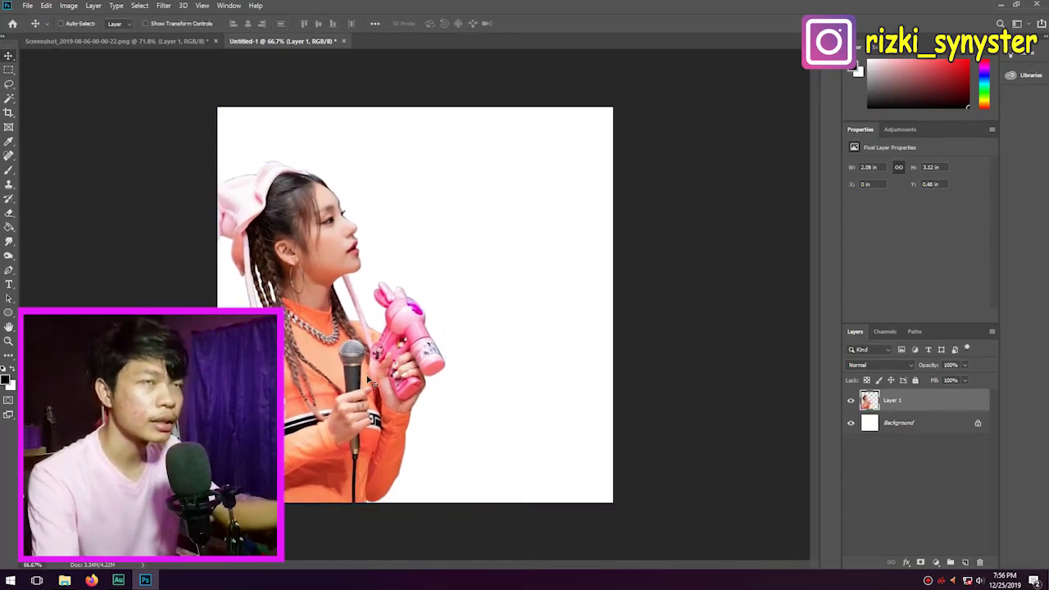
pyautogui.hotkey('ctrl', 't')
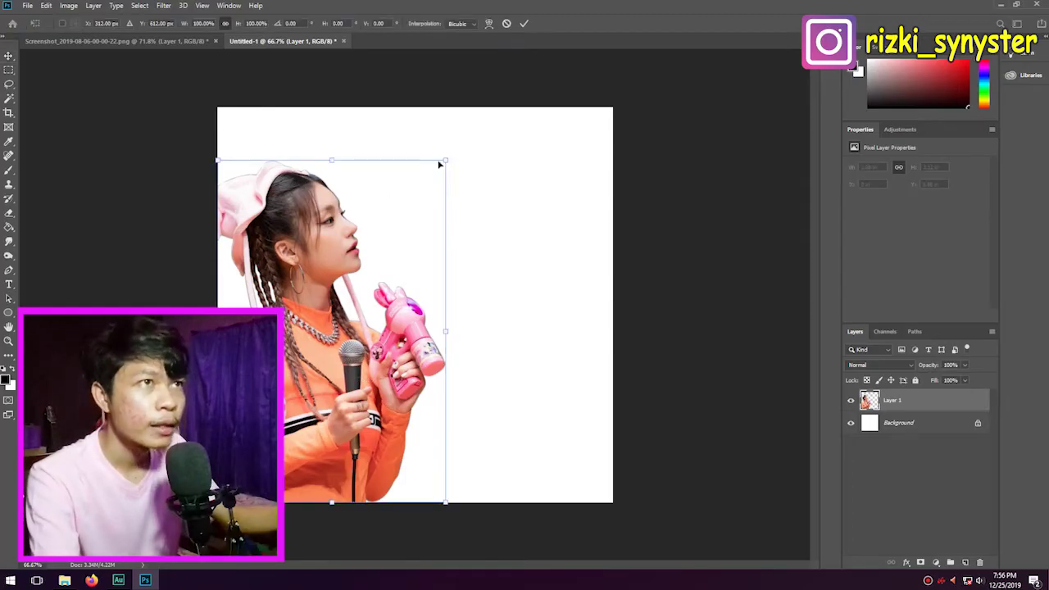
pyautogui.moveTo(444, 162); pyautogui.dragTo(434, 172)
pyautogui.press('Return')
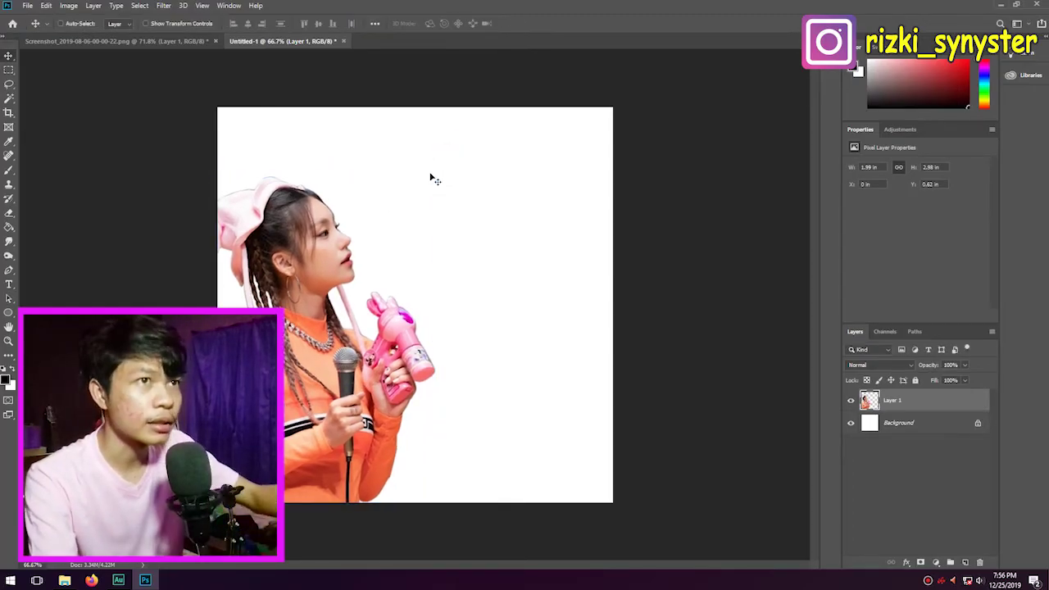
# Step: Delete the white Background and add a new empty layer beneath the woman
pyautogui.click(943, 427)
pyautogui.press('Delete')
pyautogui.click(964, 562)
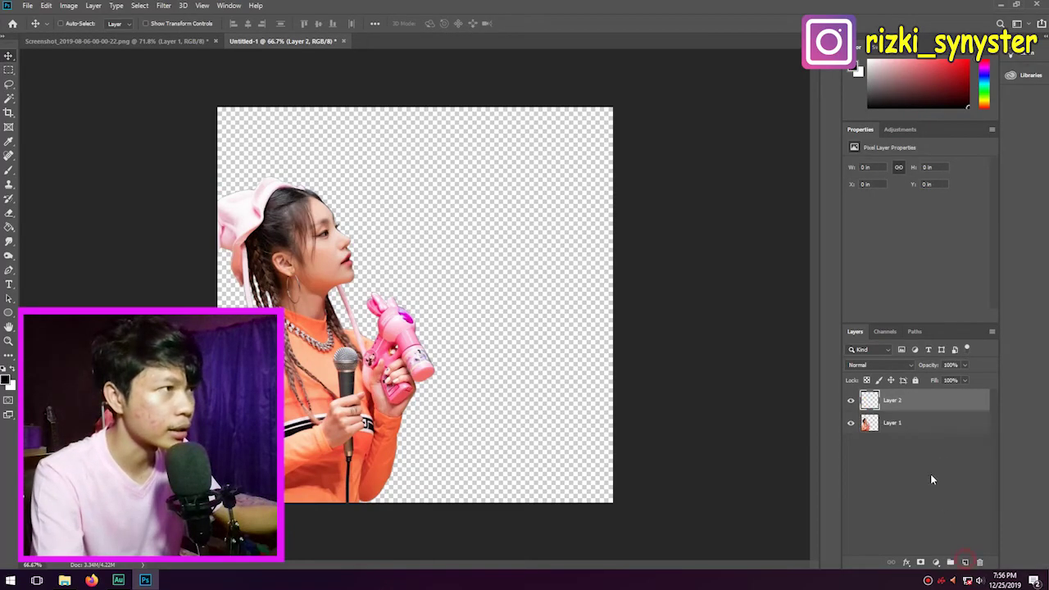
pyautogui.moveTo(908, 399); pyautogui.dragTo(924, 472)
# Step: Fill the new layer black and drag the love heart image into the poster
pyautogui.press('g')
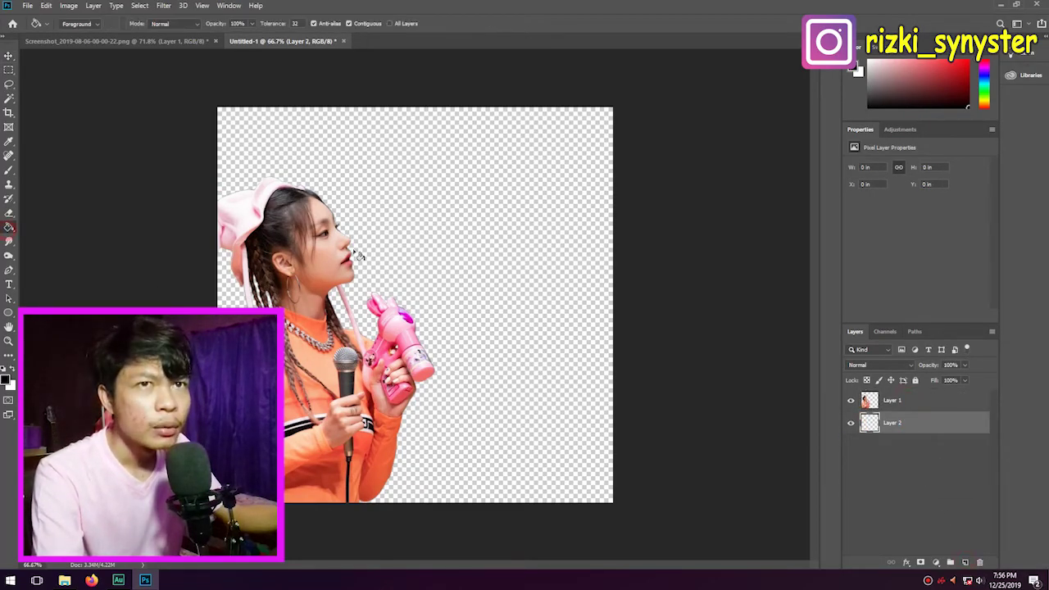
pyautogui.click(388, 254)
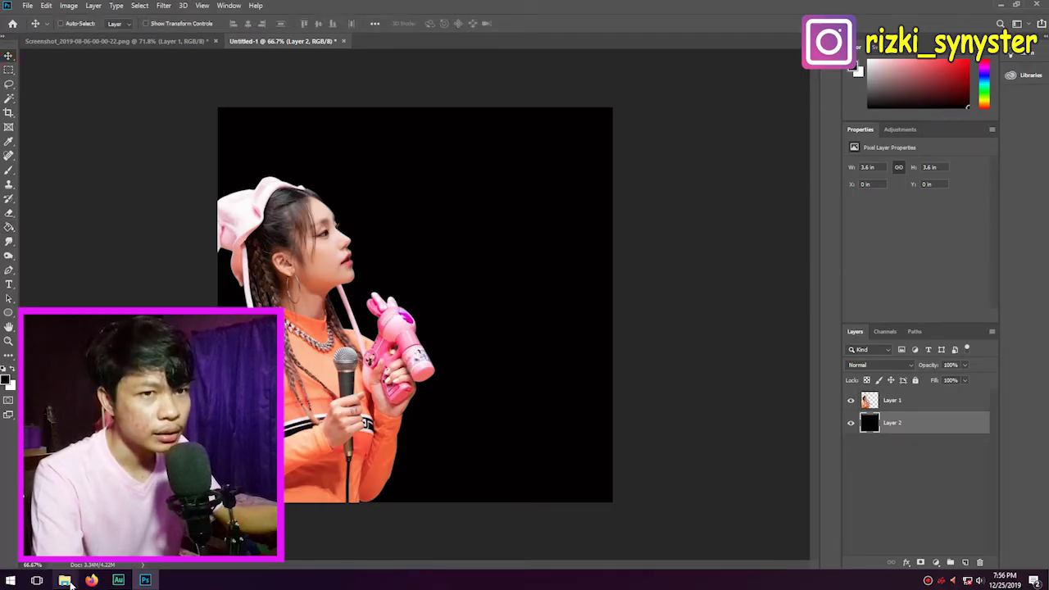
pyautogui.click(66, 580)
pyautogui.moveTo(184, 156); pyautogui.dragTo(431, 480)
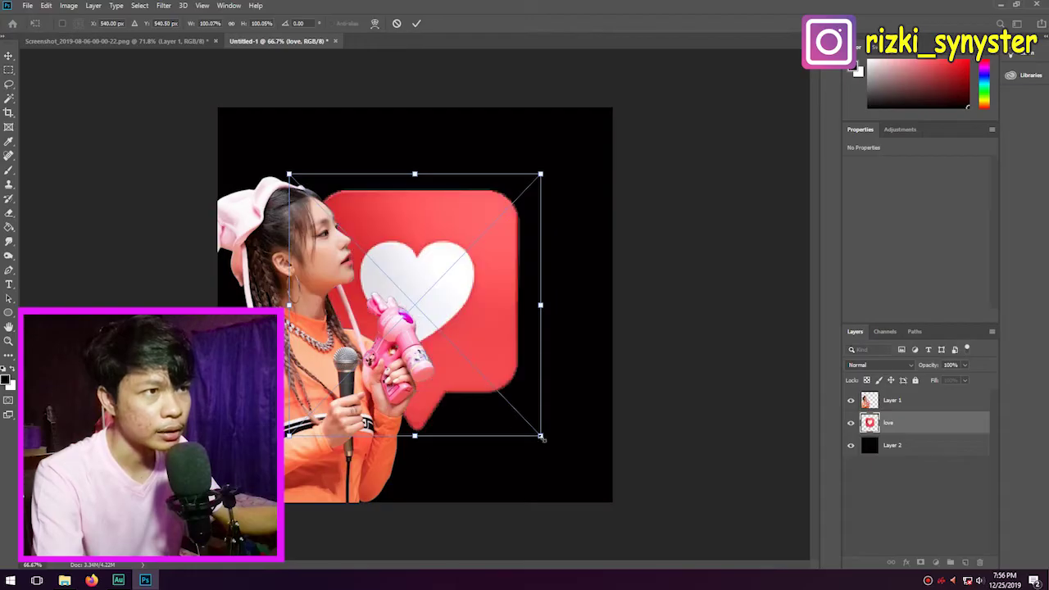
# Step: Scale the love heart down, place it above the woman's head, and duplicate its layer
pyautogui.moveTo(540, 435); pyautogui.dragTo(403, 291)
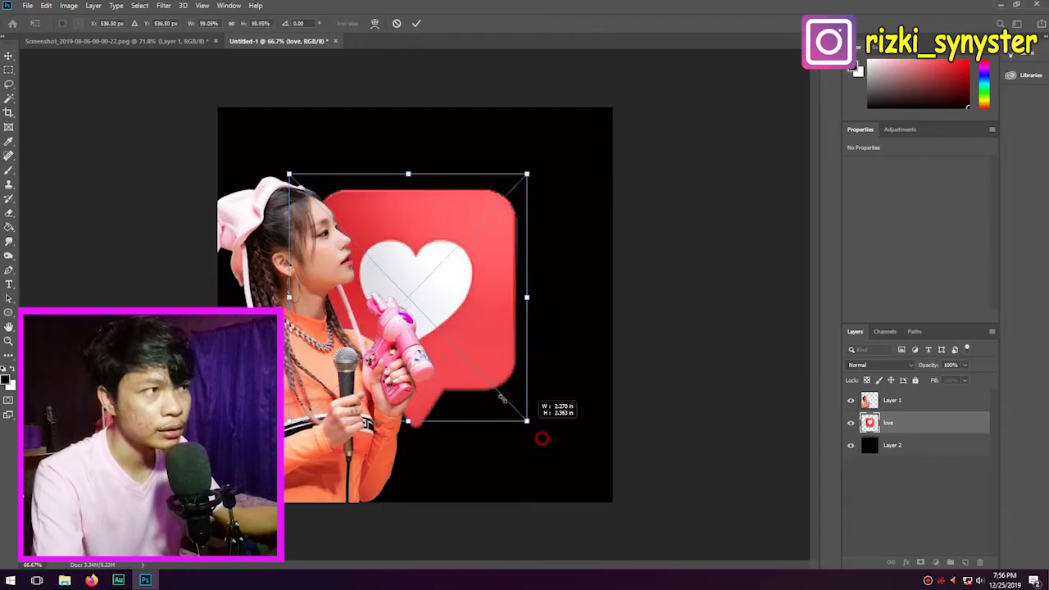
pyautogui.moveTo(361, 260); pyautogui.dragTo(445, 213)
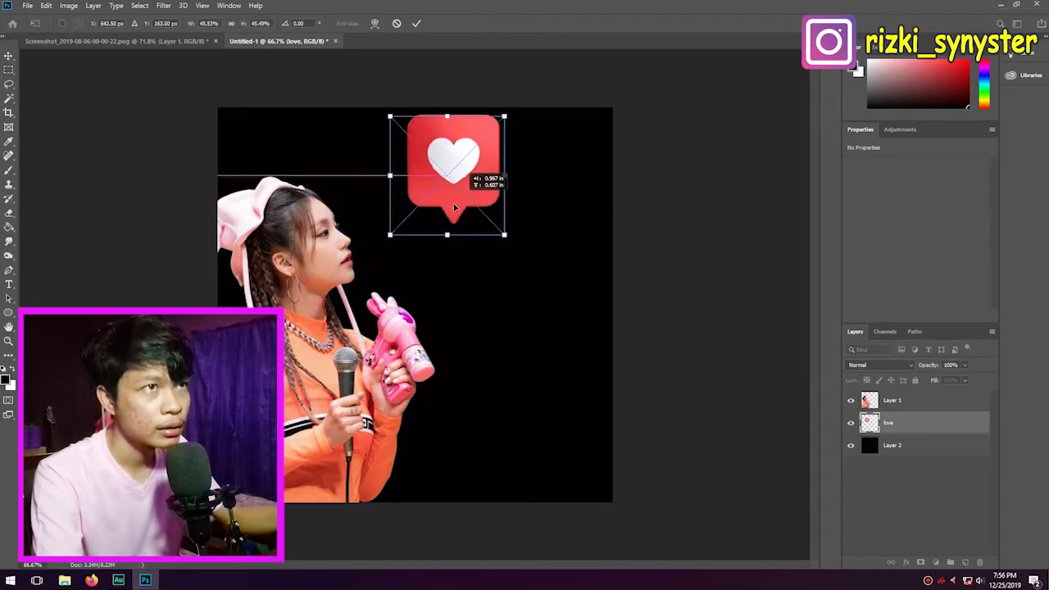
pyautogui.moveTo(492, 244)
pyautogui.mouseDown()
pyautogui.moveTo(476, 224)
pyautogui.moveTo(443, 221)
pyautogui.mouseUp()
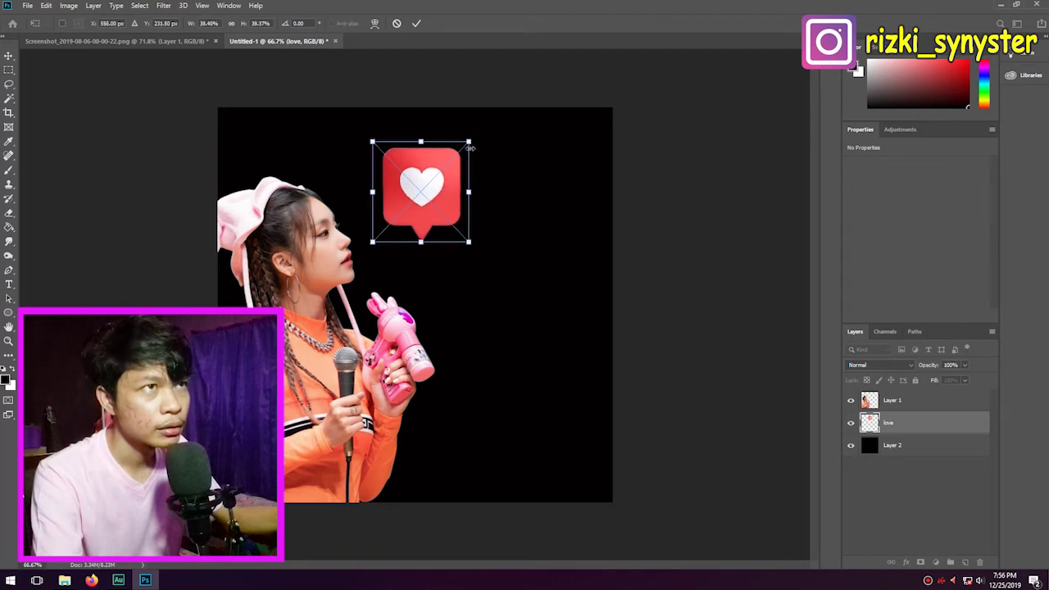
pyautogui.moveTo(470, 143); pyautogui.dragTo(430, 188)
pyautogui.press('Return')
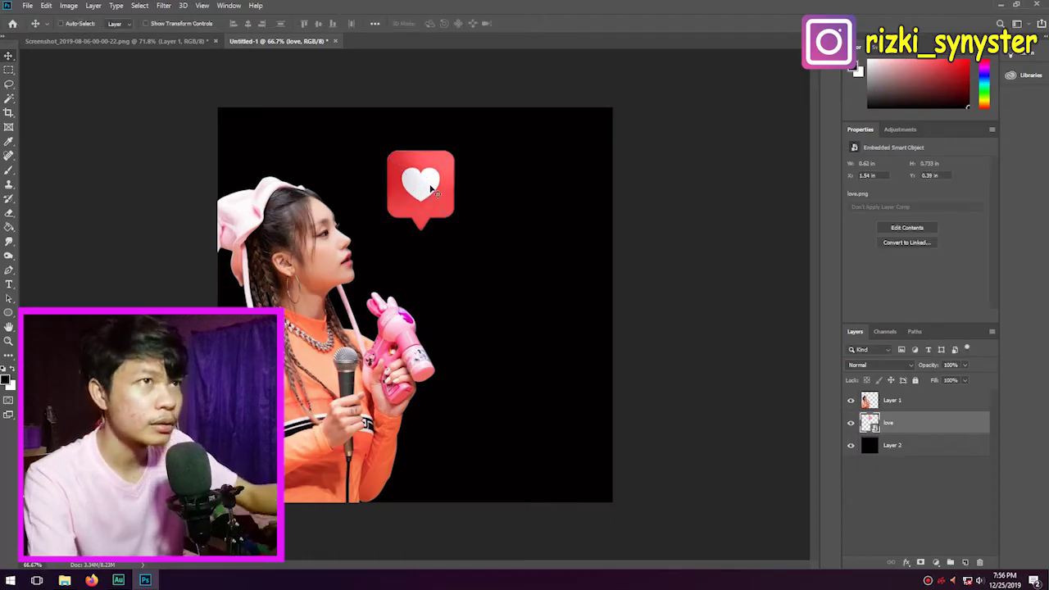
pyautogui.moveTo(430, 187); pyautogui.dragTo(442, 179)
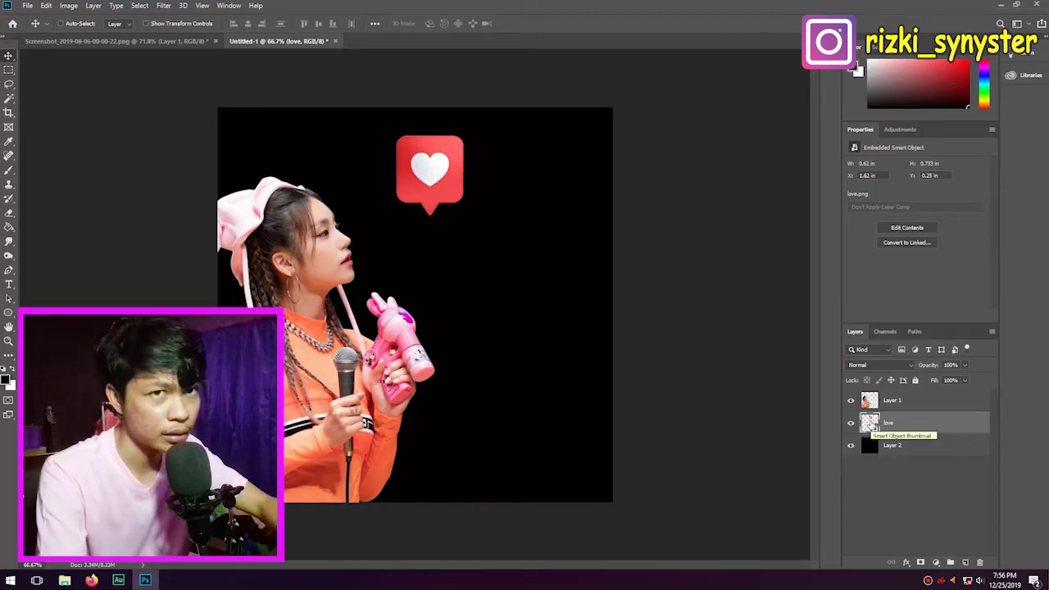
pyautogui.hotkey('ctrl', 'j')
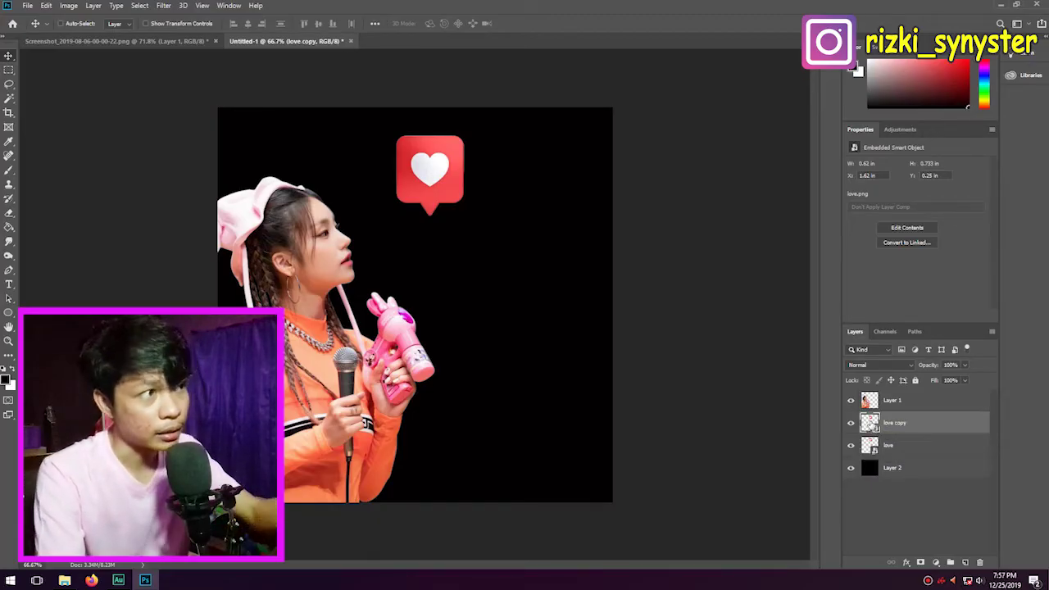
# Step: Apply a 60-pixel Gaussian Blur to the original love layer
pyautogui.click(904, 446)
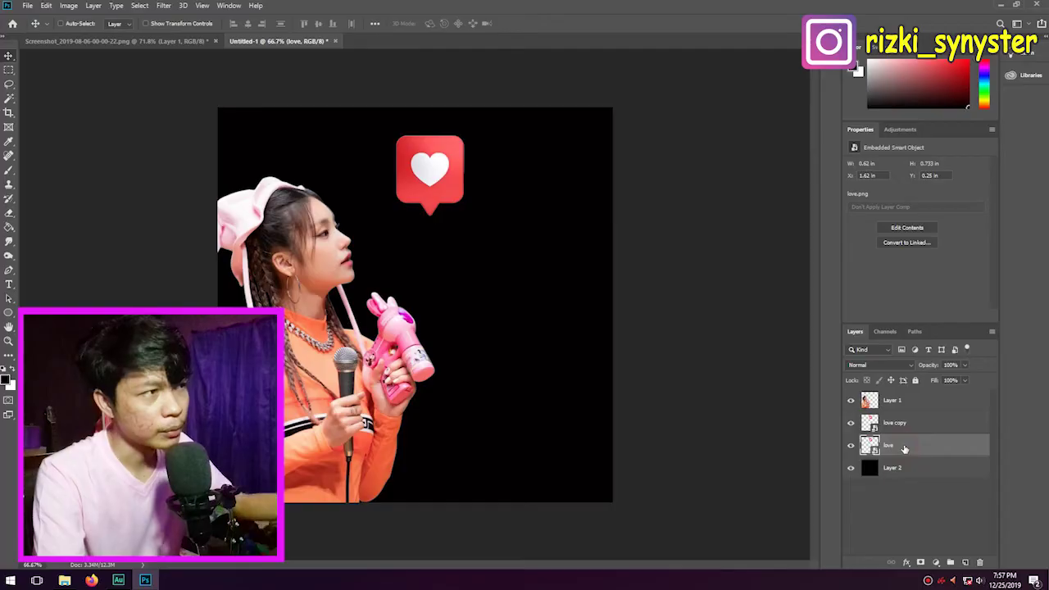
pyautogui.click(164, 7)
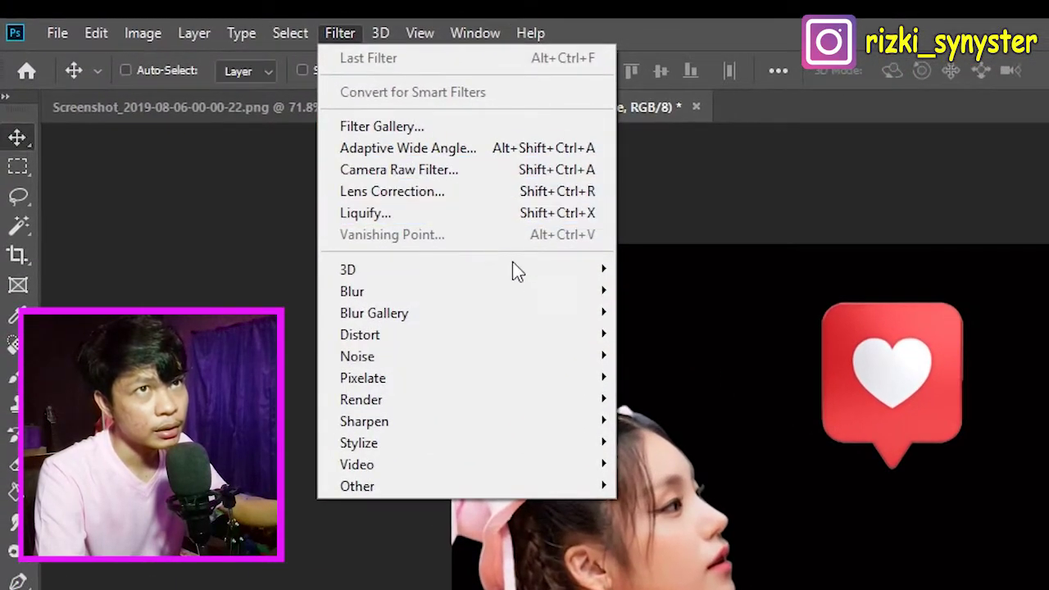
pyautogui.click(538, 289)
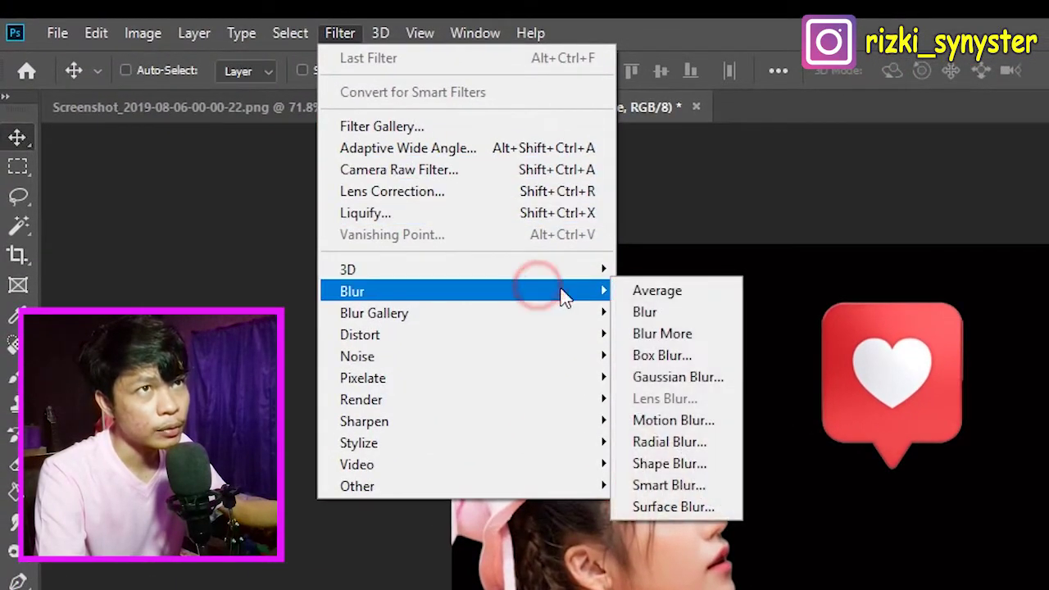
pyautogui.click(688, 376)
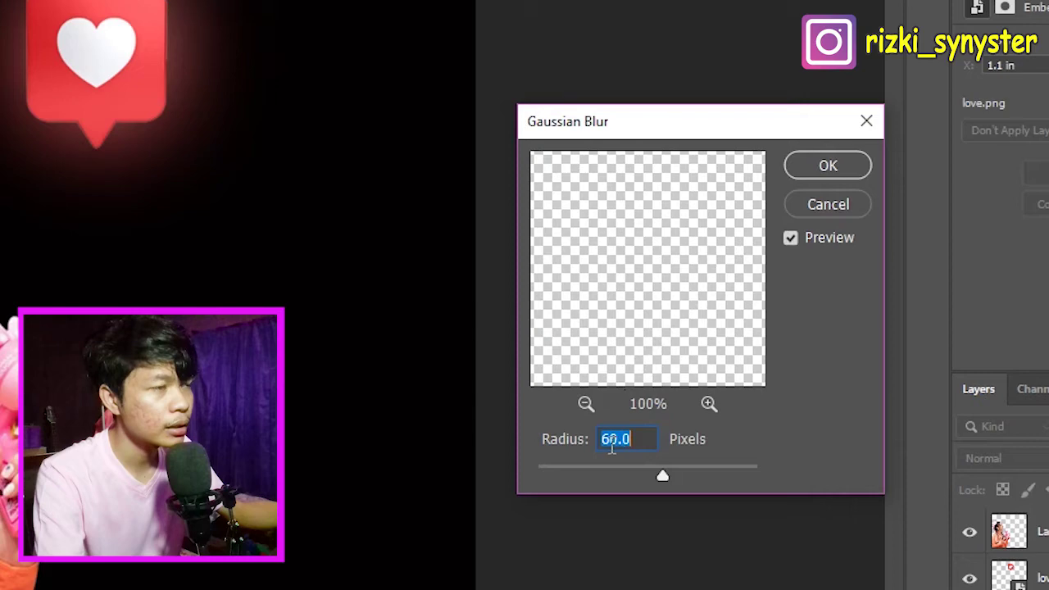
pyautogui.click(810, 170)
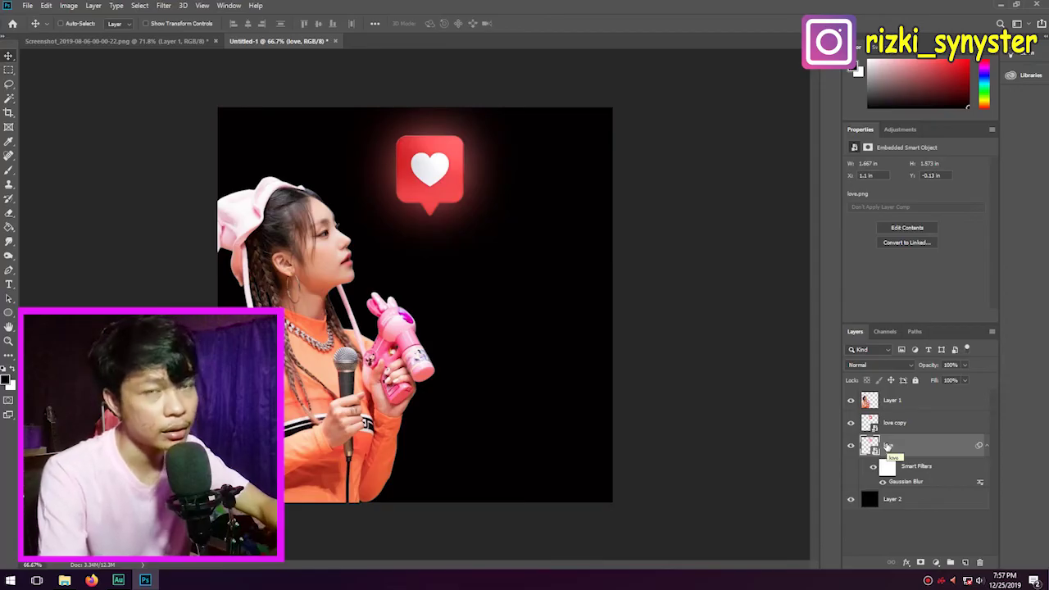
# Step: Duplicate the blurred heart three times to intensify the red glow
pyautogui.hotkey('ctrl', 'j')
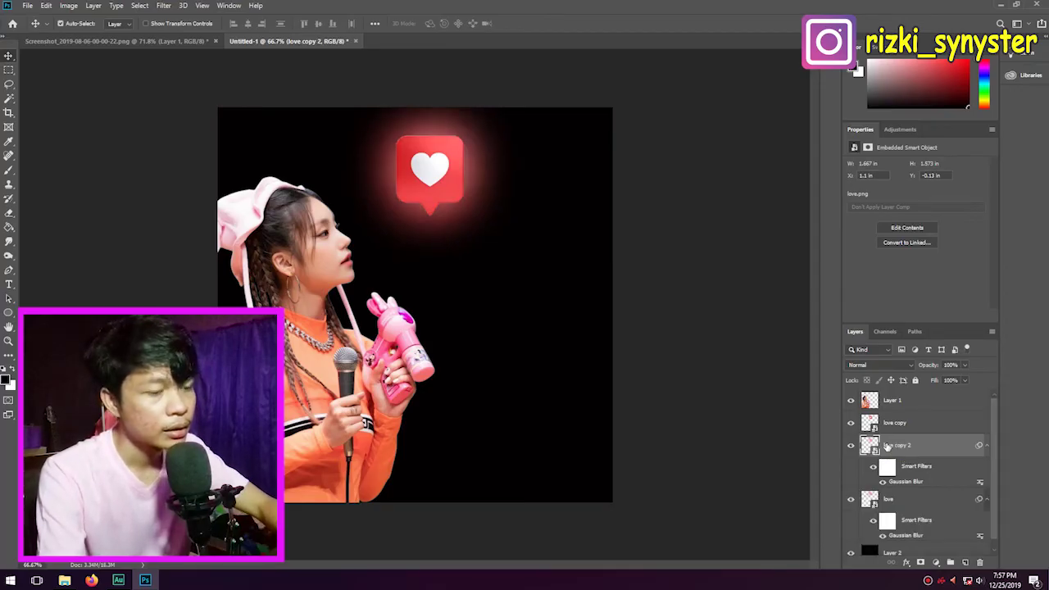
pyautogui.hotkey('ctrl', 'j')
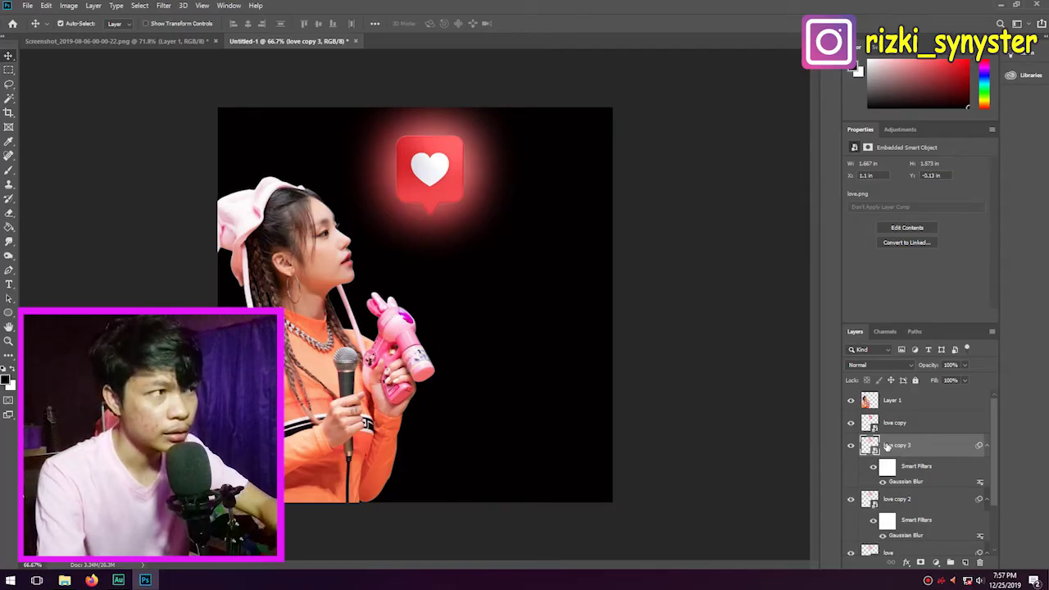
pyautogui.hotkey('ctrl', 'j')
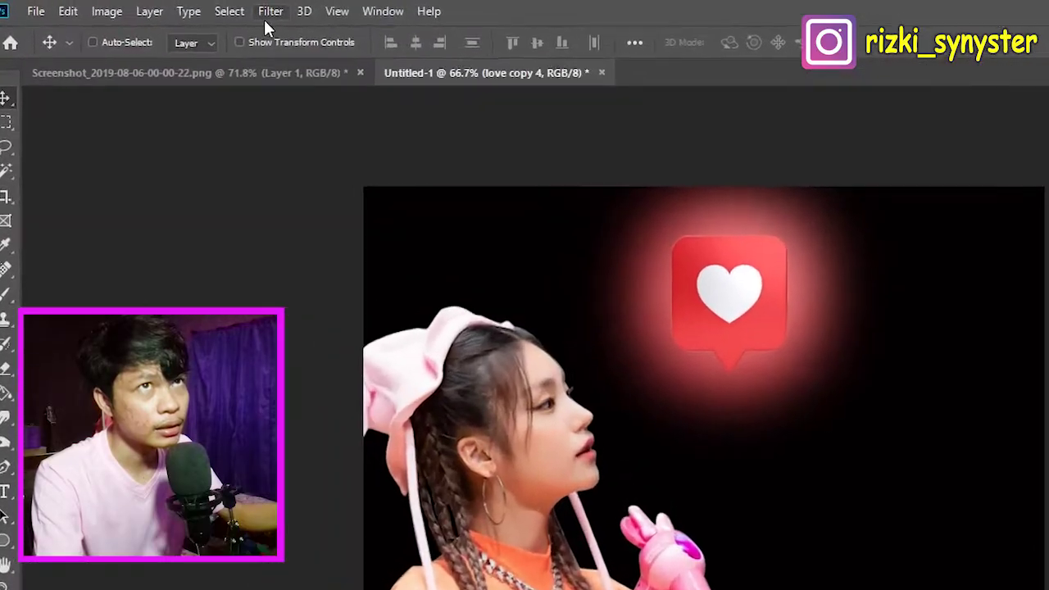
pyautogui.click(163, 5)
pyautogui.moveTo(345, 281)
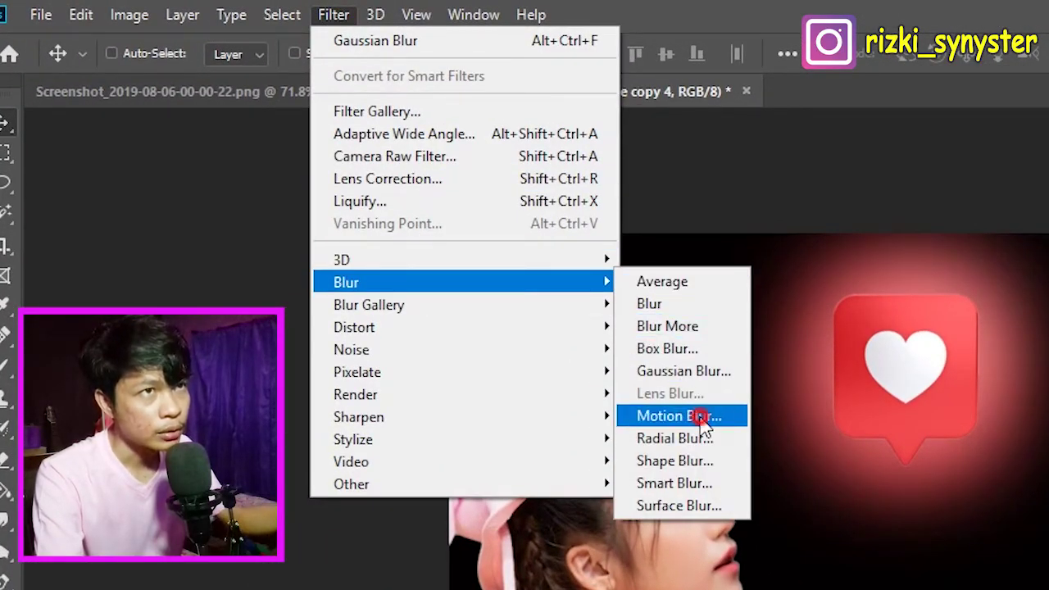
# Step: Streak the heart's glow with a 28° Motion Blur
pyautogui.click(701, 417)
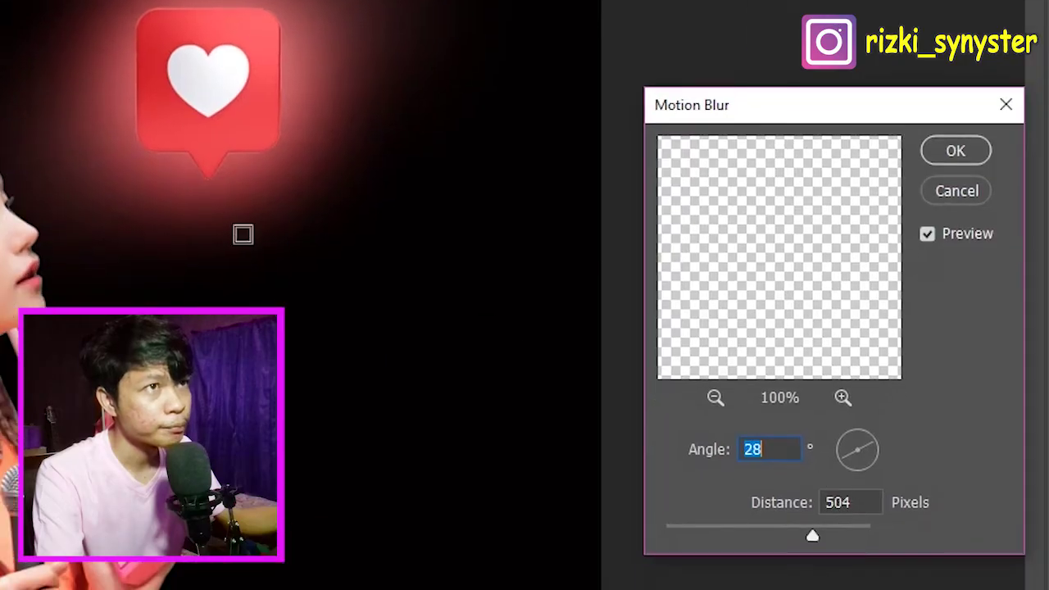
pyautogui.moveTo(811, 534)
pyautogui.mouseDown()
pyautogui.moveTo(819, 542)
pyautogui.moveTo(785, 540)
pyautogui.mouseUp()
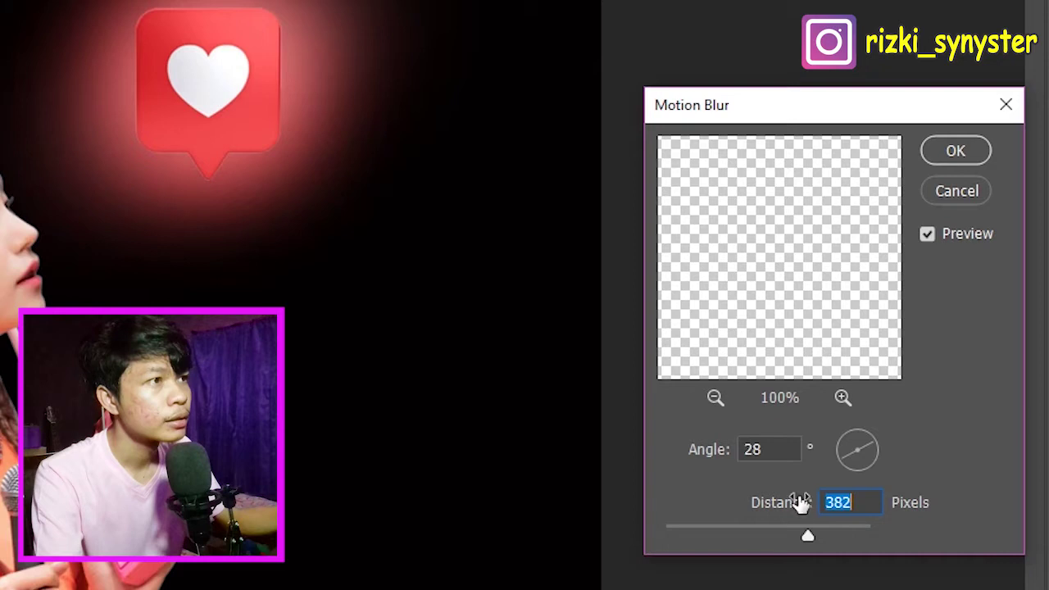
pyautogui.moveTo(807, 538)
pyautogui.mouseDown()
pyautogui.moveTo(824, 541)
pyautogui.moveTo(815, 543)
pyautogui.mouseUp()
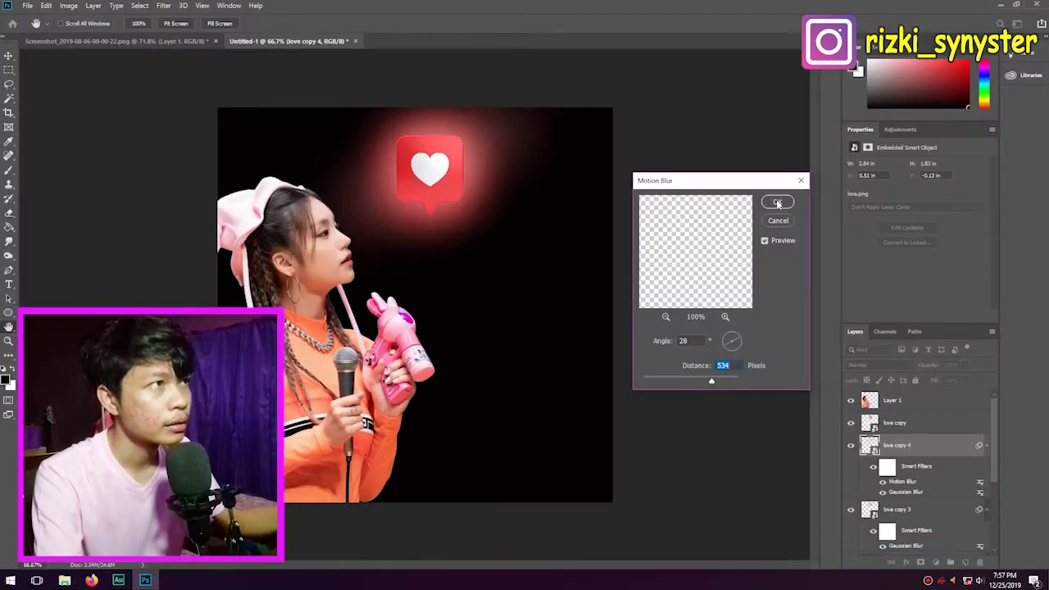
pyautogui.click(778, 203)
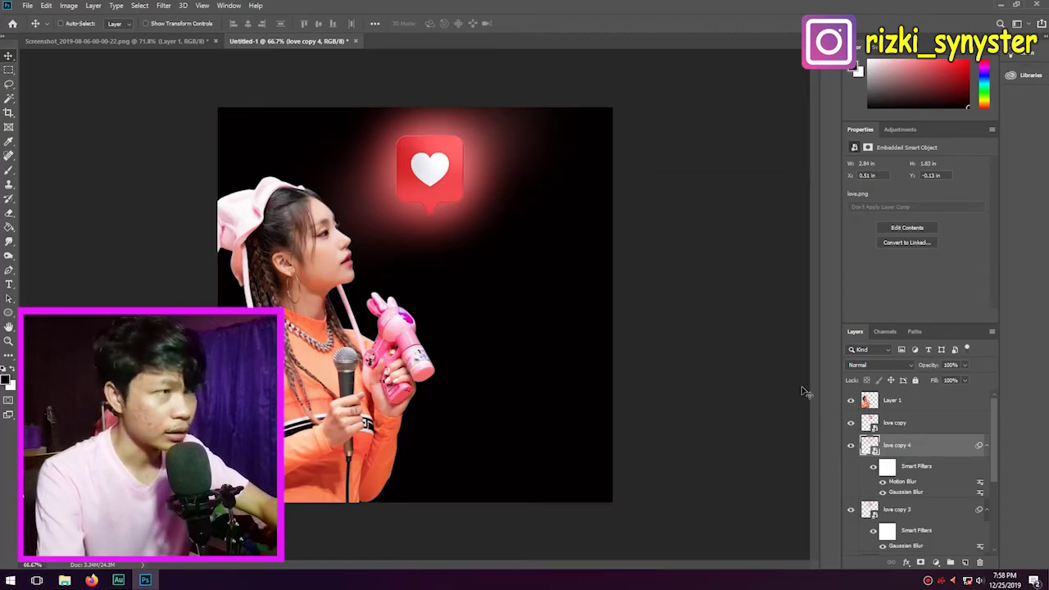
# Step: Duplicate the motion-blurred glow as love copy 5 and select it with love copy 4
pyautogui.hotkey('ctrl', 'j')
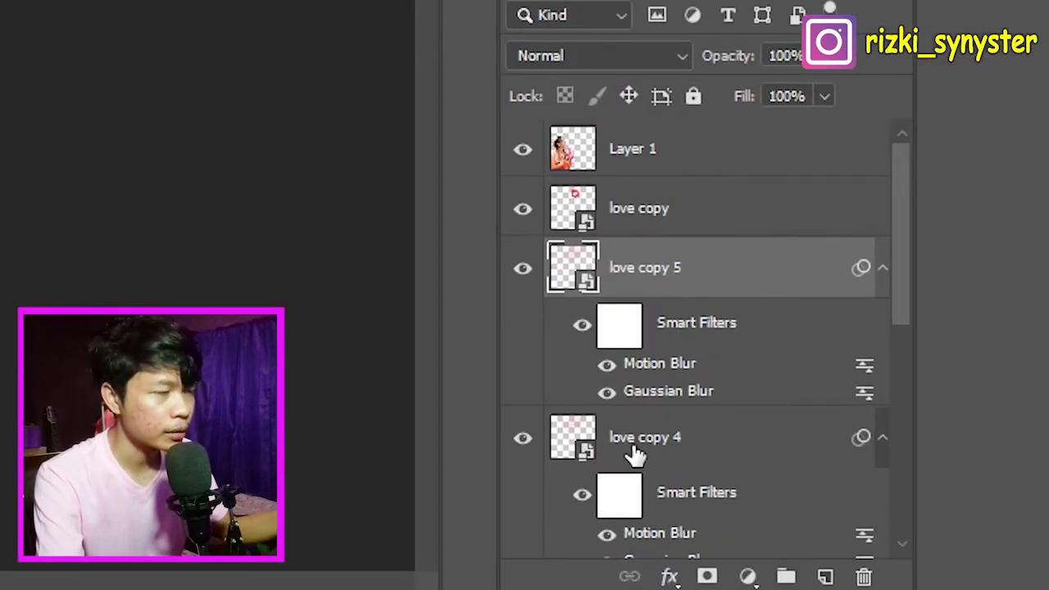
pyautogui.keyDown('shift'); pyautogui.click(629, 447); pyautogui.keyUp('shift')
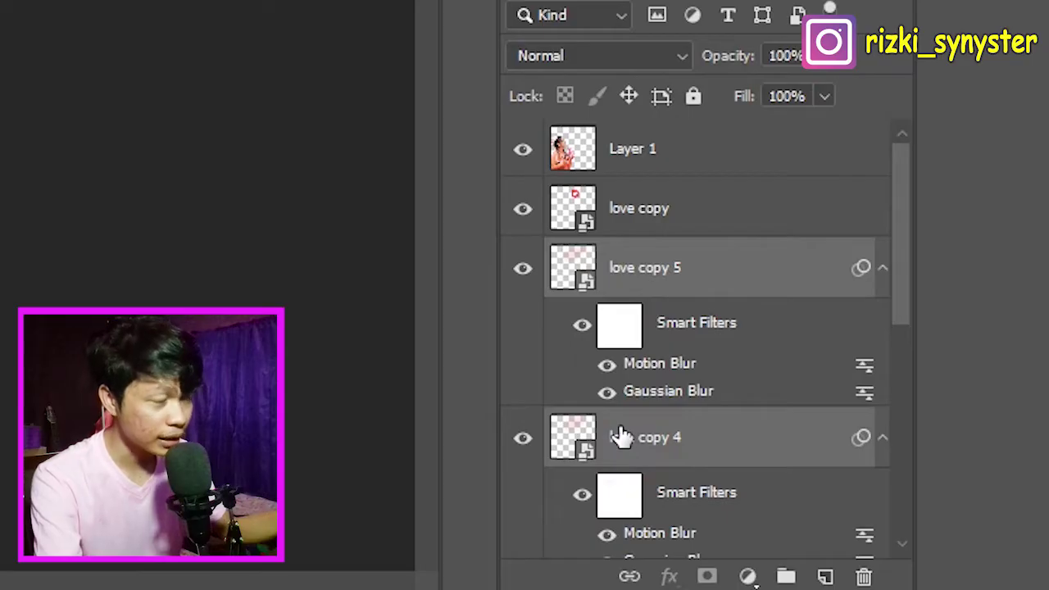
pyautogui.rightClick(620, 434)
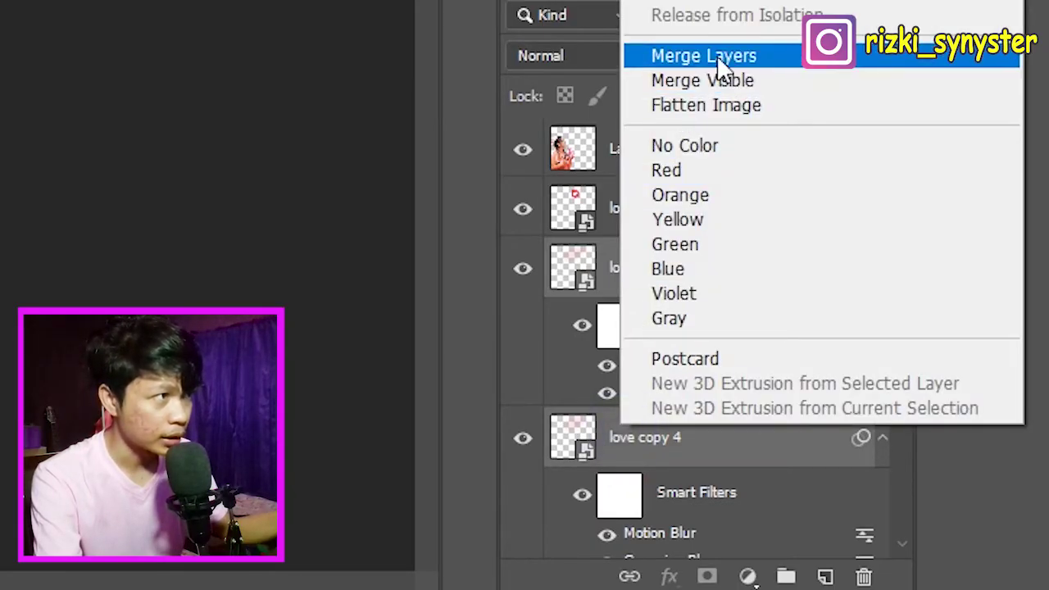
# Step: Merge the two glow layers into love copy 5 and erase its streak right of the heart
pyautogui.click(775, 57)
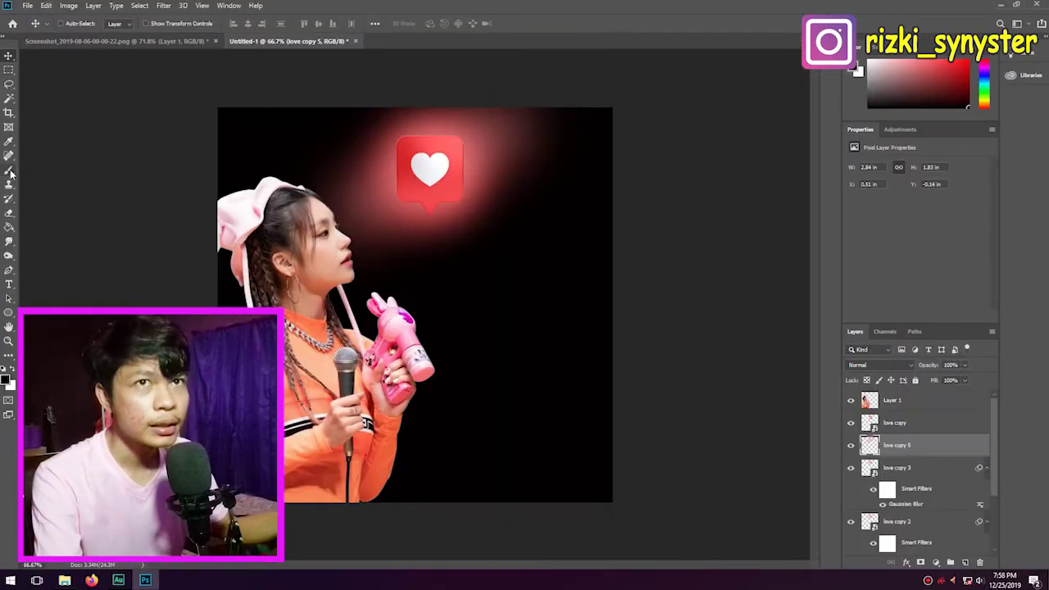
pyautogui.click(8, 216)
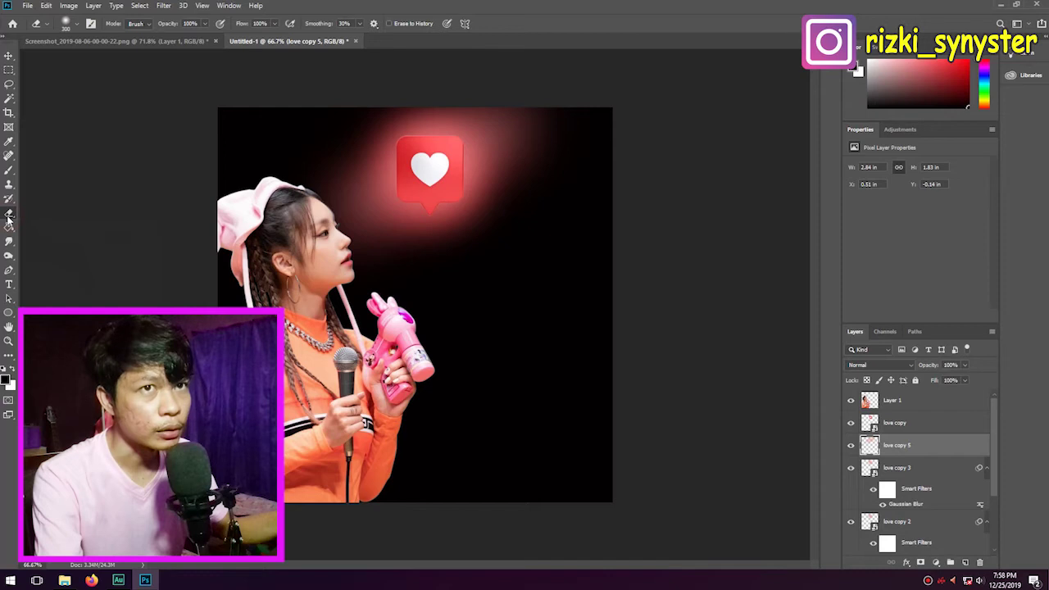
pyautogui.moveTo(463, 86)
pyautogui.mouseDown()
pyautogui.moveTo(496, 103)
pyautogui.moveTo(532, 168)
pyautogui.moveTo(526, 204)
pyautogui.moveTo(465, 105)
pyautogui.moveTo(498, 131)
pyautogui.moveTo(510, 216)
pyautogui.moveTo(466, 103)
pyautogui.moveTo(494, 162)
pyautogui.mouseUp()
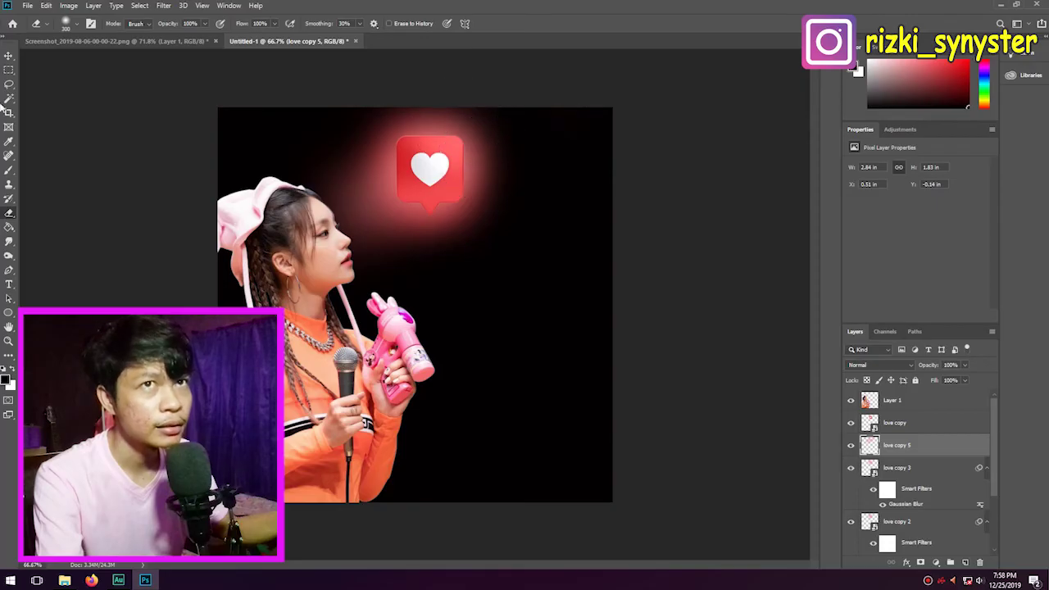
pyautogui.click(8, 55)
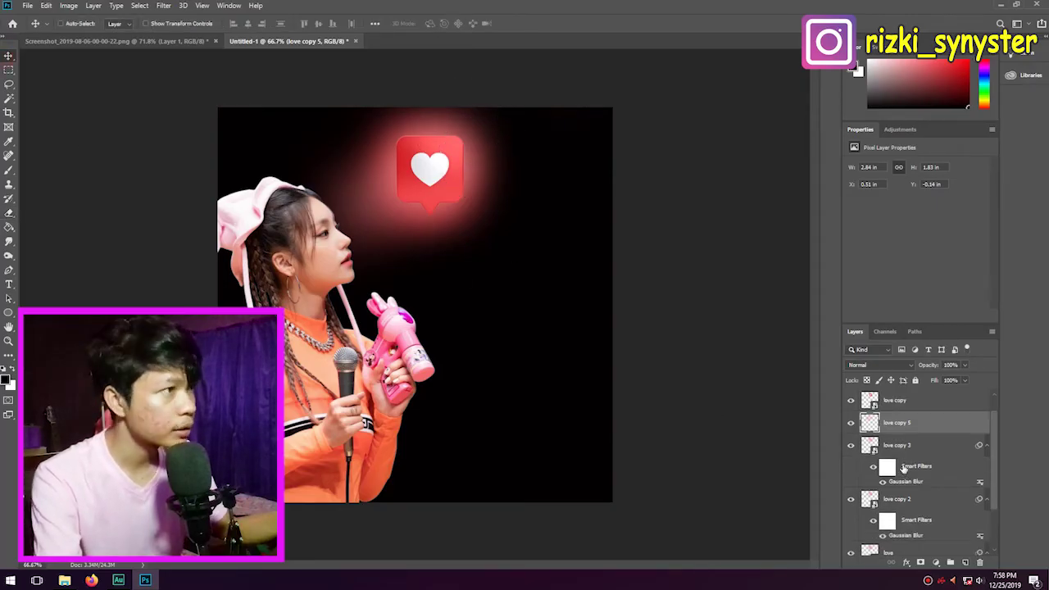
# Step: Duplicate the love copy 2 and love glow layers, shifted slightly down
pyautogui.click(889, 425)
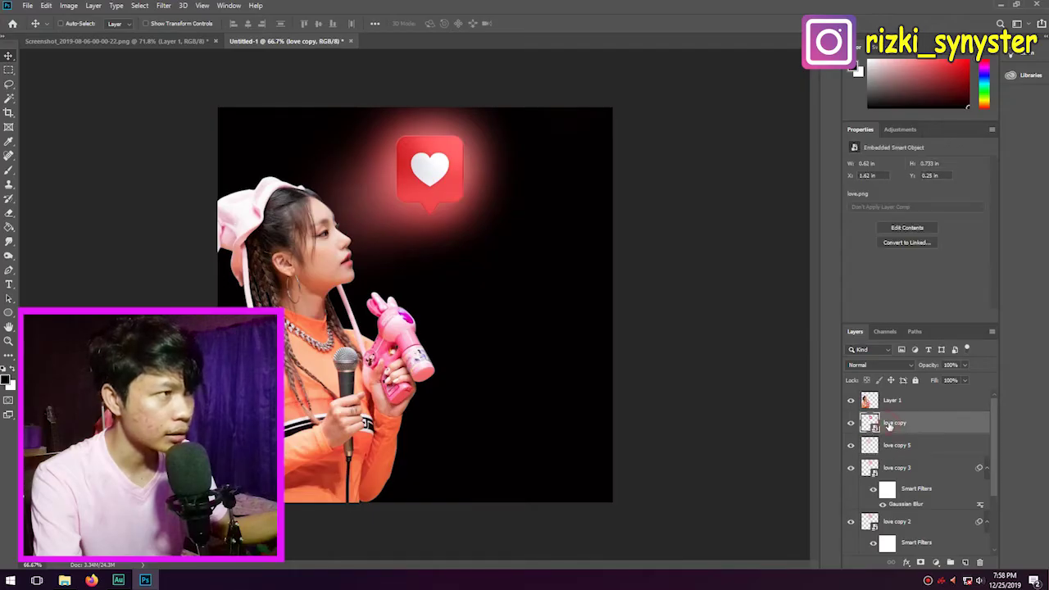
pyautogui.scroll(-2, 889, 425)
pyautogui.scroll(-2, 888, 443)
pyautogui.scroll(-2, 887, 460)
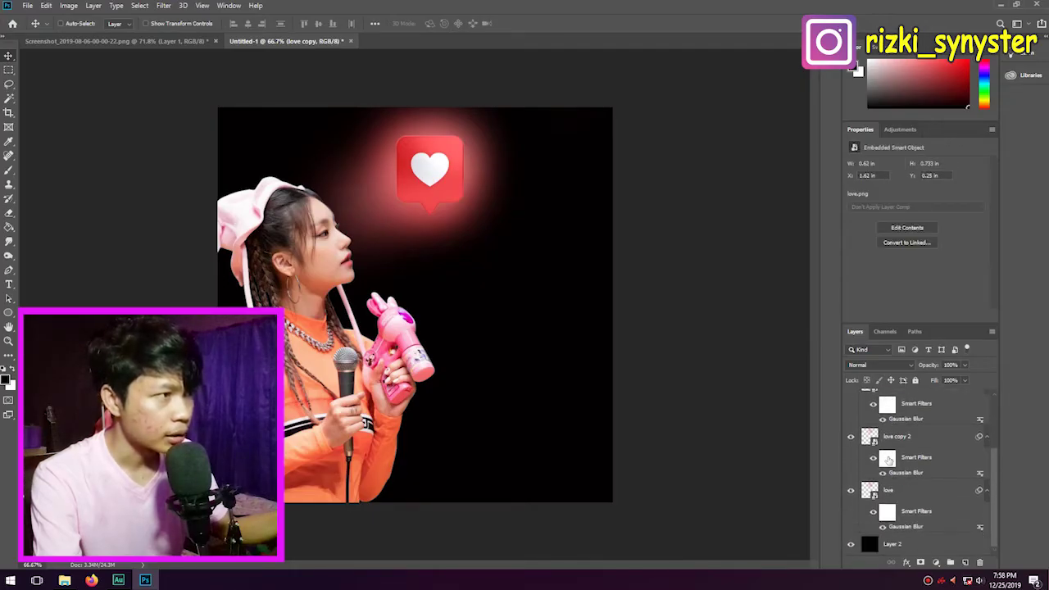
pyautogui.keyDown('shift'); pyautogui.click(890, 492); pyautogui.keyUp('shift')
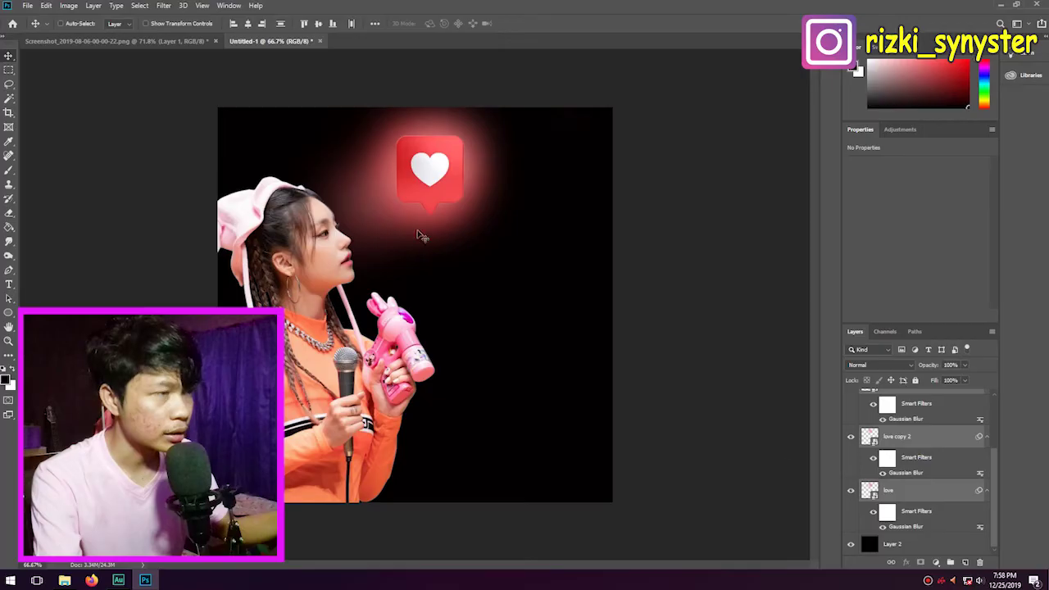
pyautogui.moveTo(450, 189); pyautogui.dragTo(451, 197)
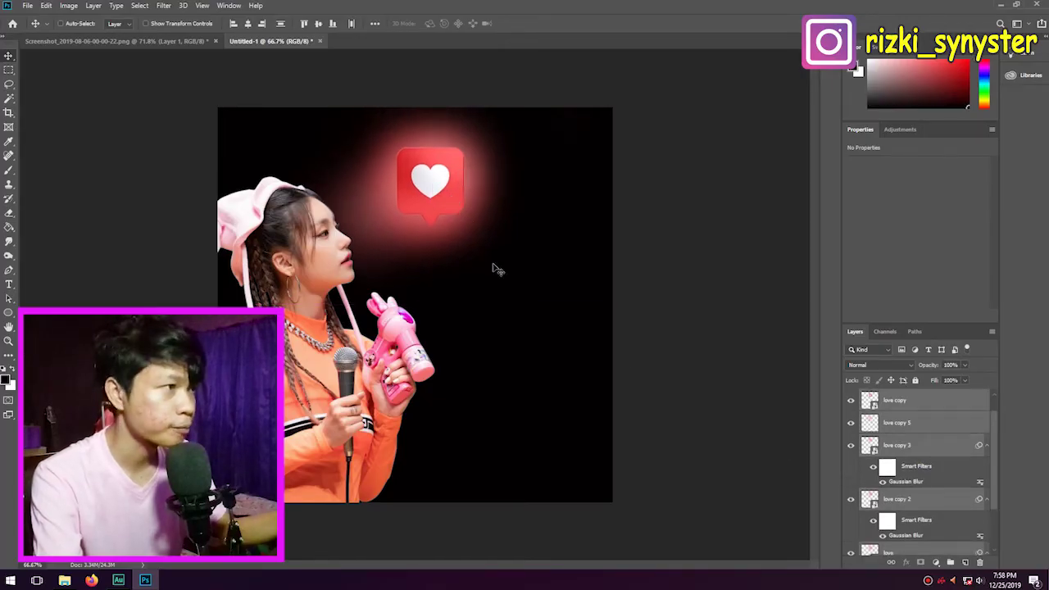
# Step: Move the woman's Layer 1 below the love layer, directly above black Layer 2
pyautogui.scroll(-2, 905, 471)
pyautogui.scroll(-1, 905, 471)
pyautogui.click(905, 480)
pyautogui.scroll(2, 890, 490)
pyautogui.scroll(2, 890, 489)
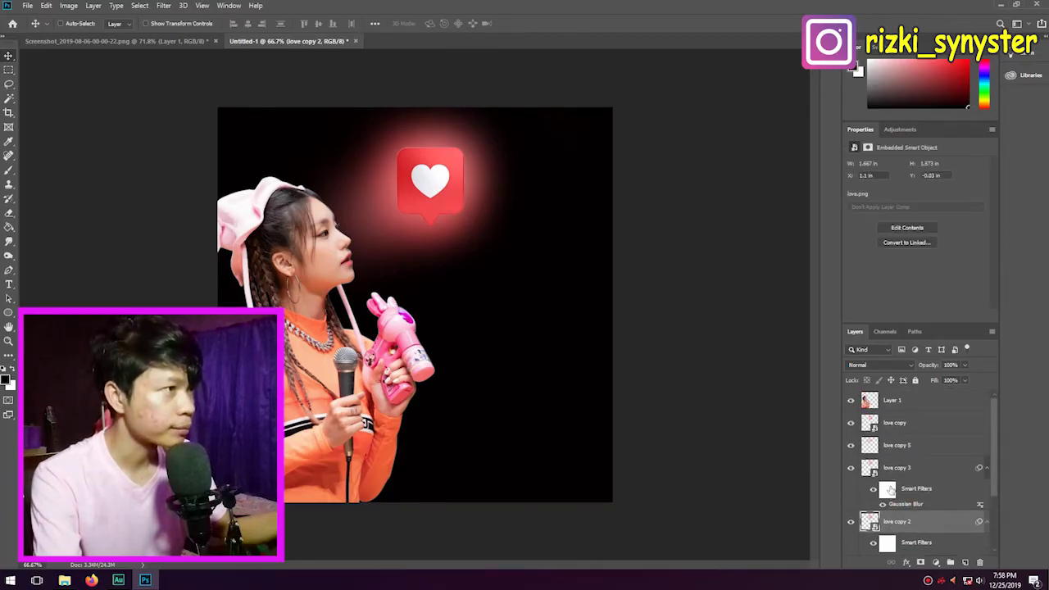
pyautogui.click(893, 400)
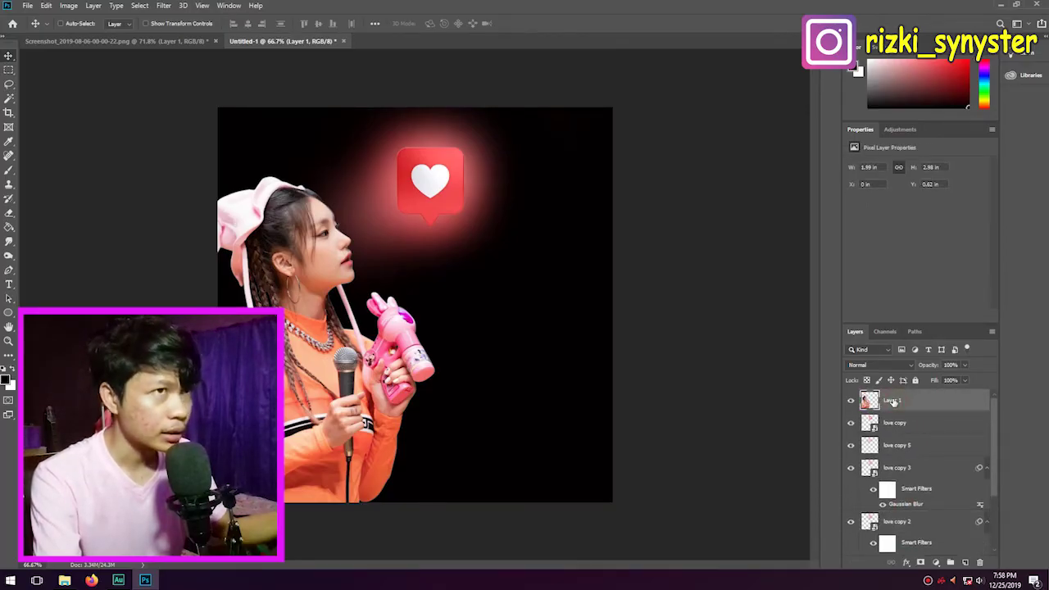
pyautogui.moveTo(889, 399); pyautogui.dragTo(903, 536)
pyautogui.scroll(-1, 905, 488)
pyautogui.scroll(-2, 904, 535)
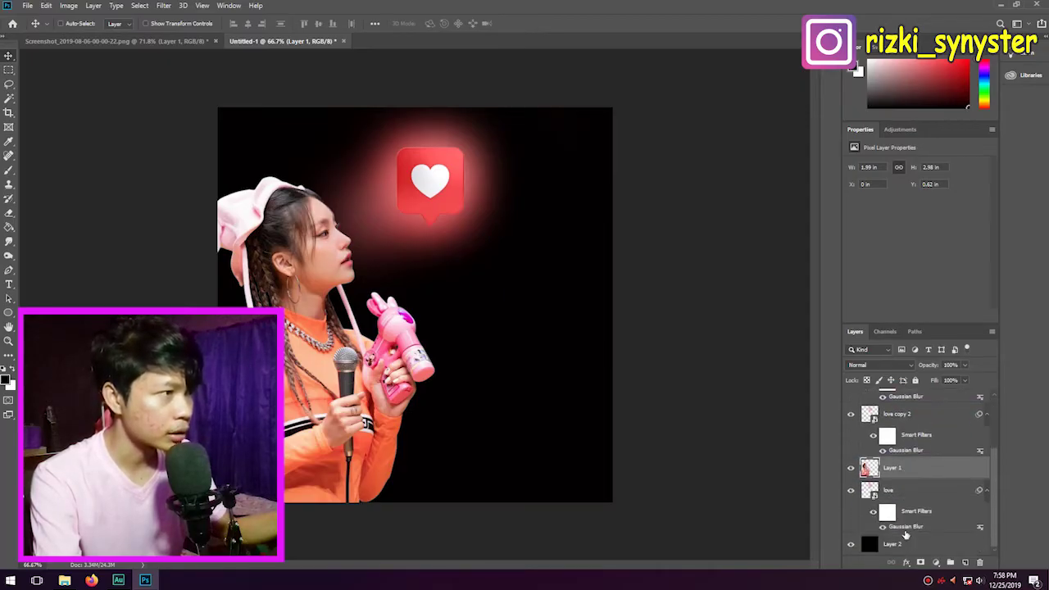
pyautogui.moveTo(902, 469); pyautogui.dragTo(903, 534)
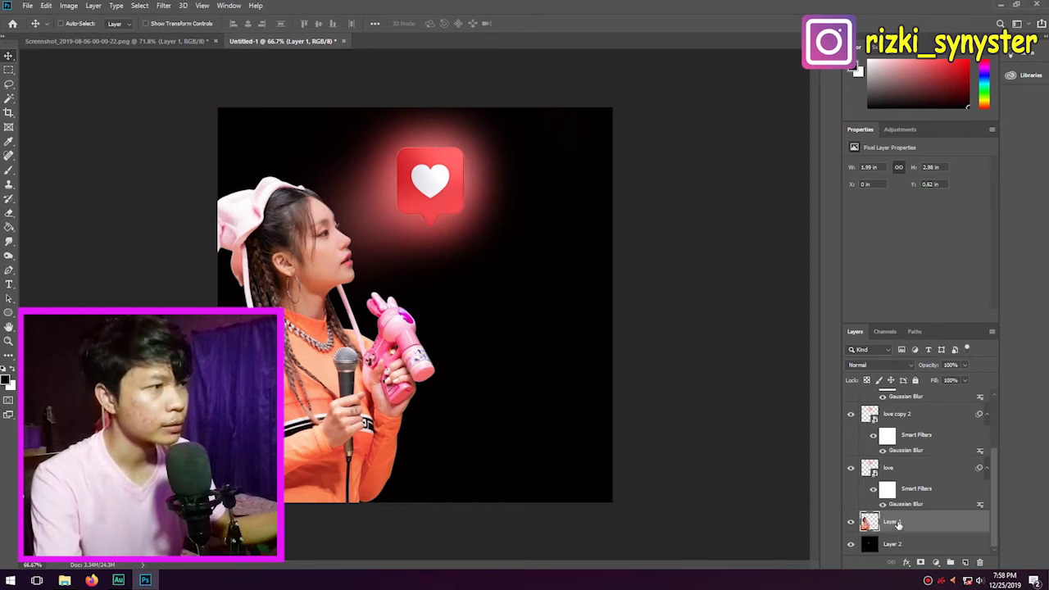
# Step: Add a bright red #ff0005 Solid Color fill layer with its mask inverted to black
pyautogui.click(935, 562)
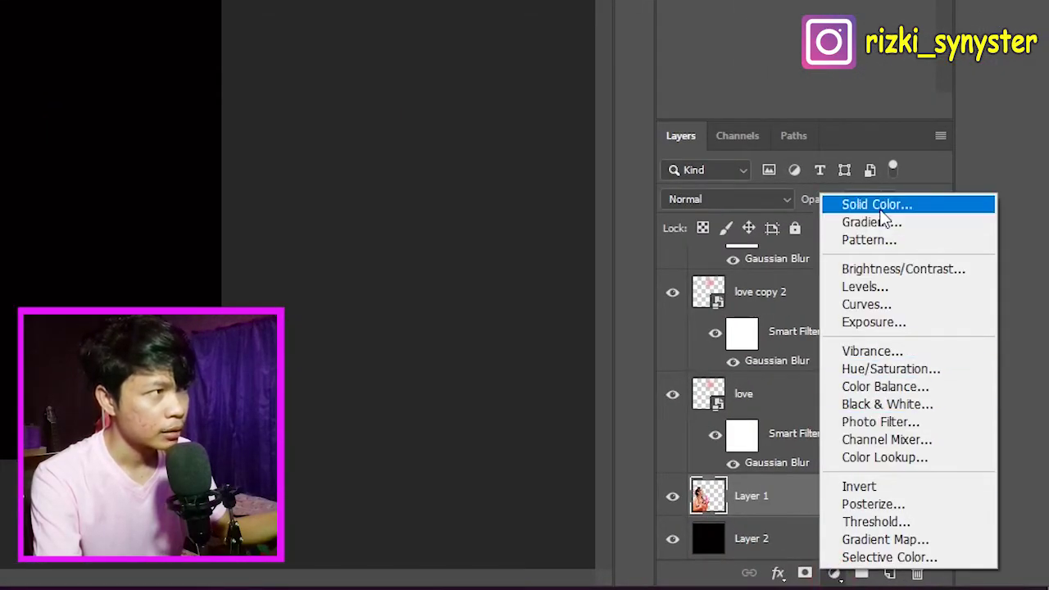
pyautogui.click(882, 206)
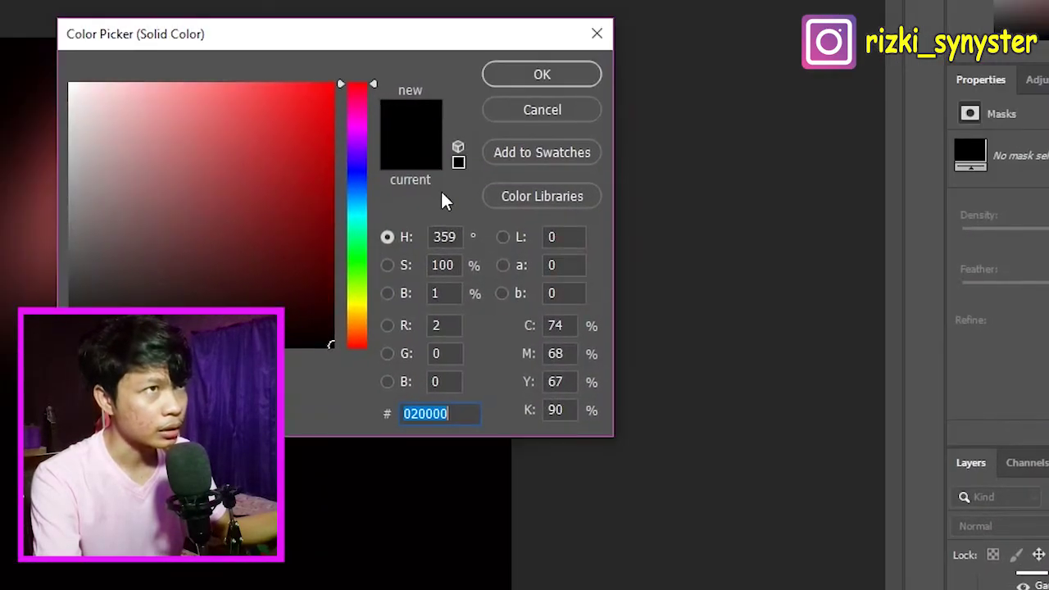
pyautogui.click(290, 190)
pyautogui.click(333, 83)
pyautogui.click(566, 81)
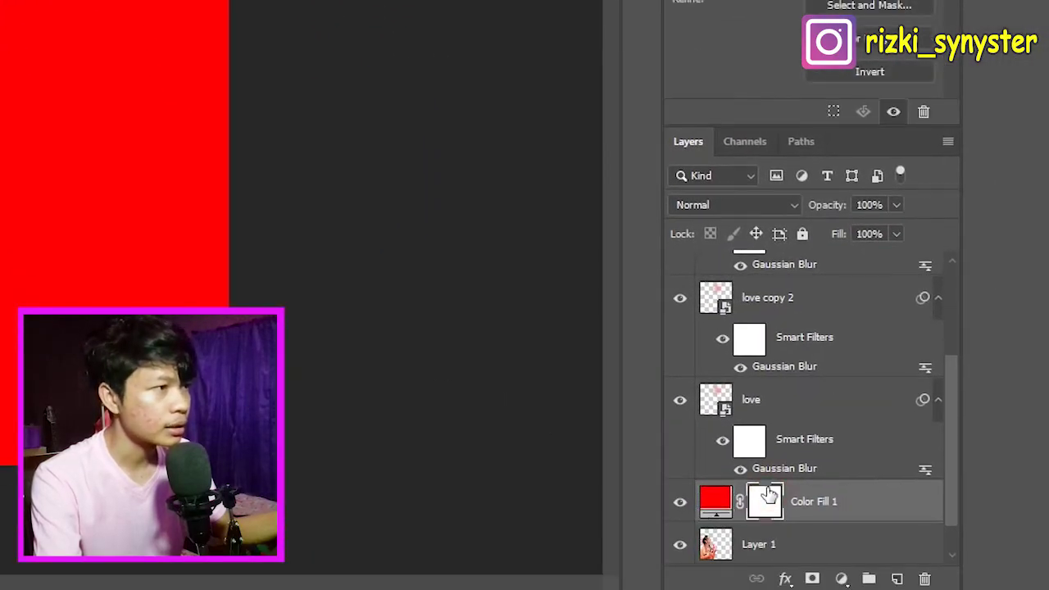
pyautogui.hotkey('ctrl', 'i')
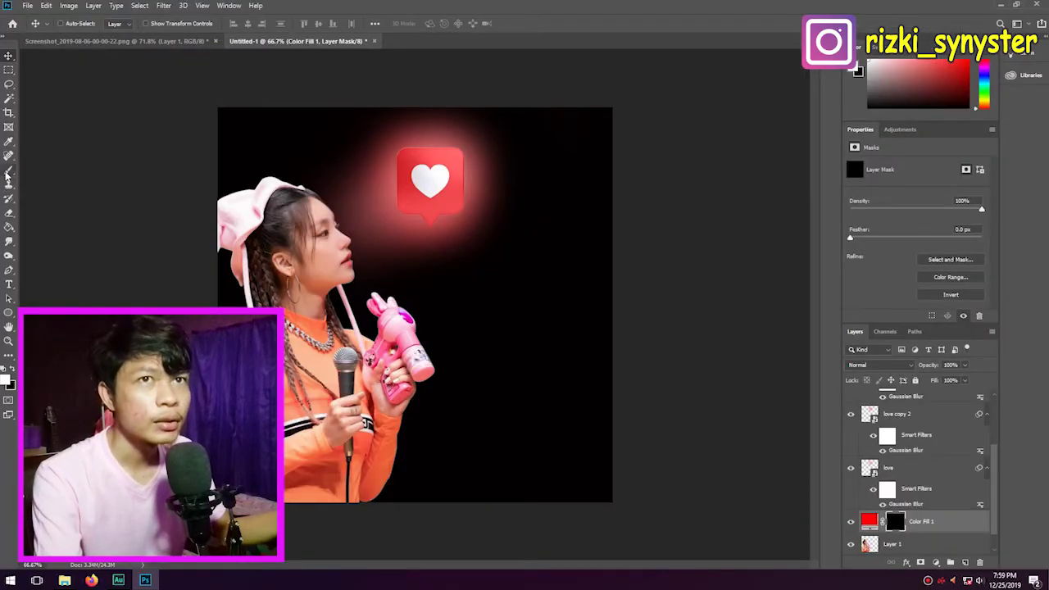
pyautogui.click(9, 171)
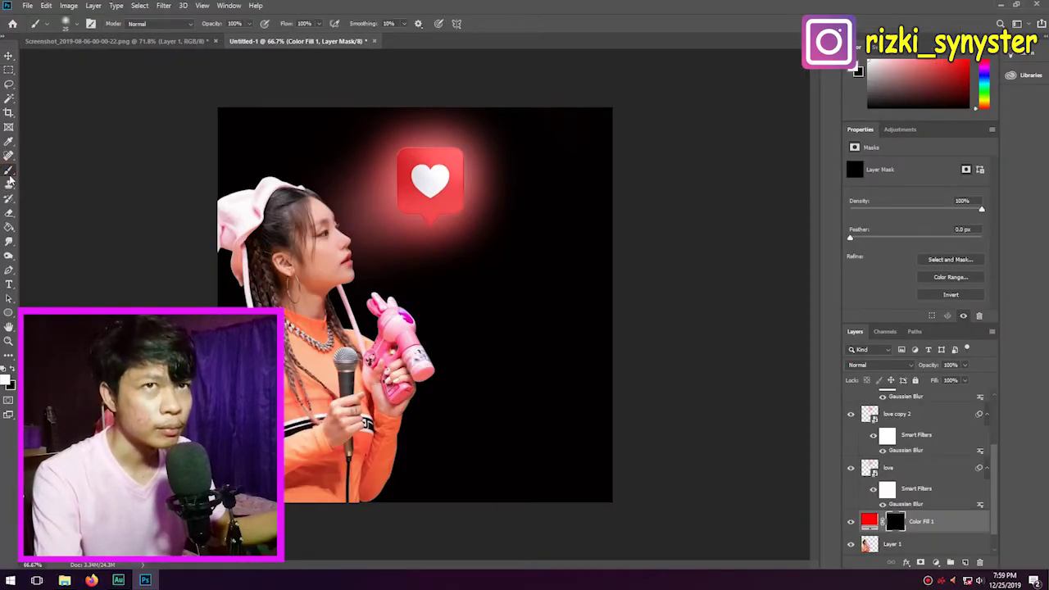
# Step: Paint the red edge along the woman's forehead, nose, lips and chin on the Color Fill 1 mask
pyautogui.hotkey('ctrl', '+')
pyautogui.hotkey('ctrl', '+')
pyautogui.hotkey('ctrl', '+')
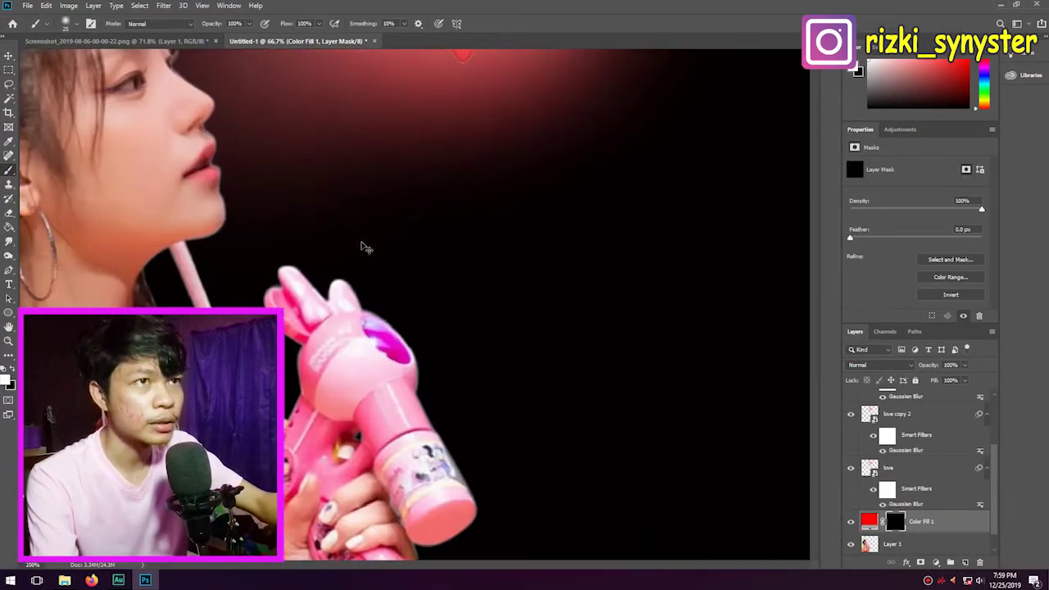
pyautogui.hotkey('ctrl', '+')
pyautogui.hotkey('ctrl', '+')
pyautogui.moveTo(195, 208); pyautogui.dragTo(578, 528)
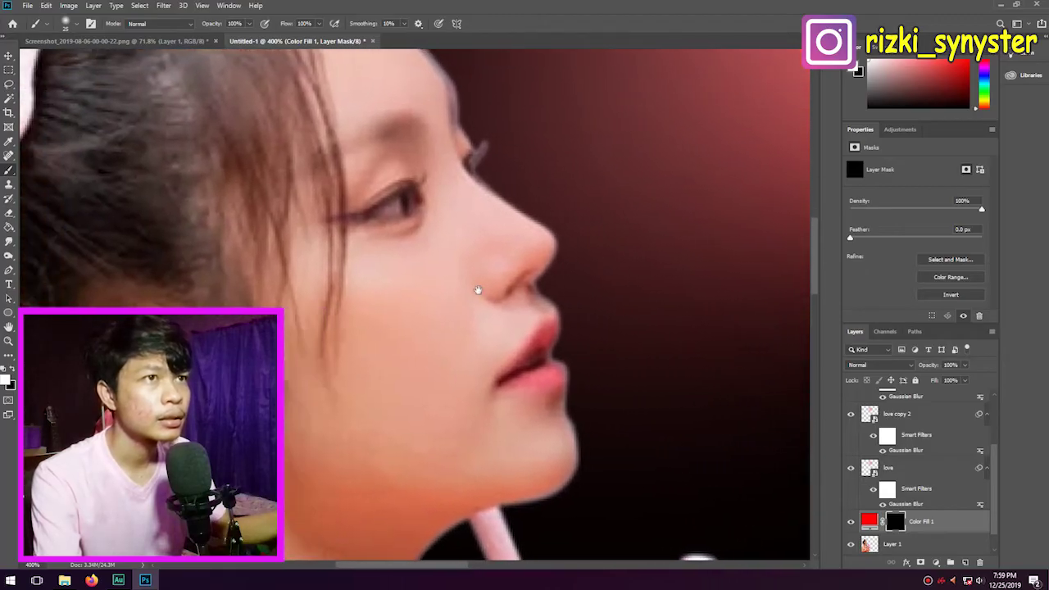
pyautogui.press('[')
pyautogui.press('[')
pyautogui.press('[')
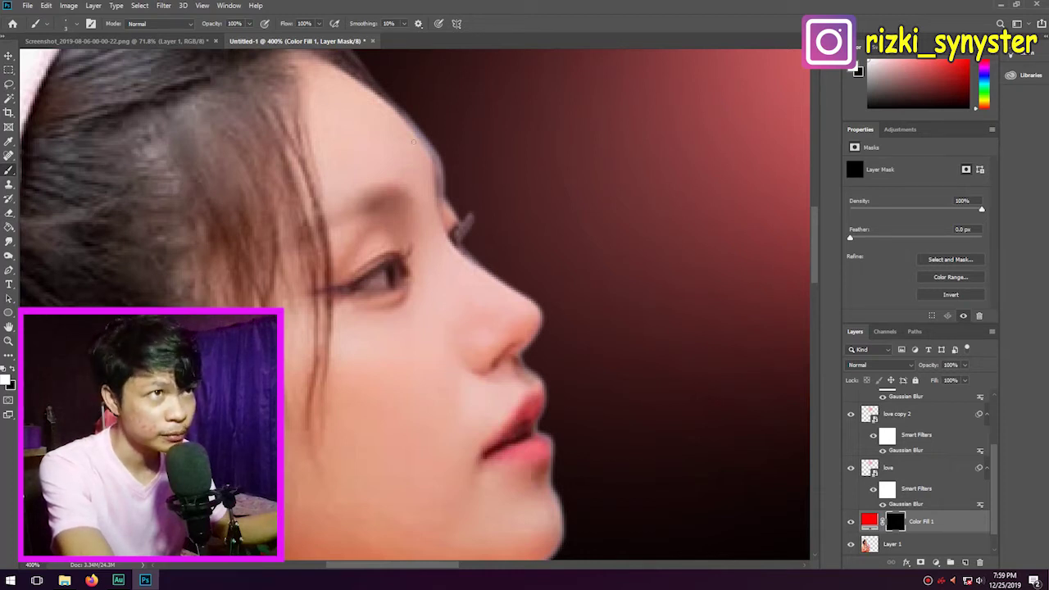
pyautogui.moveTo(338, 76); pyautogui.dragTo(412, 142)
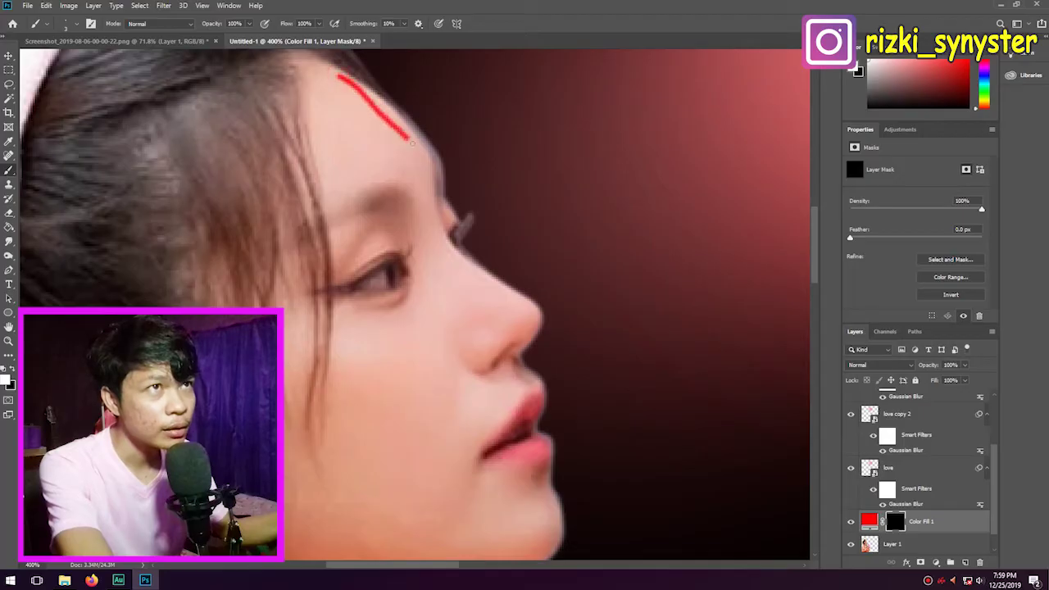
pyautogui.hotkey('ctrl', 'z')
pyautogui.moveTo(344, 76); pyautogui.dragTo(425, 149)
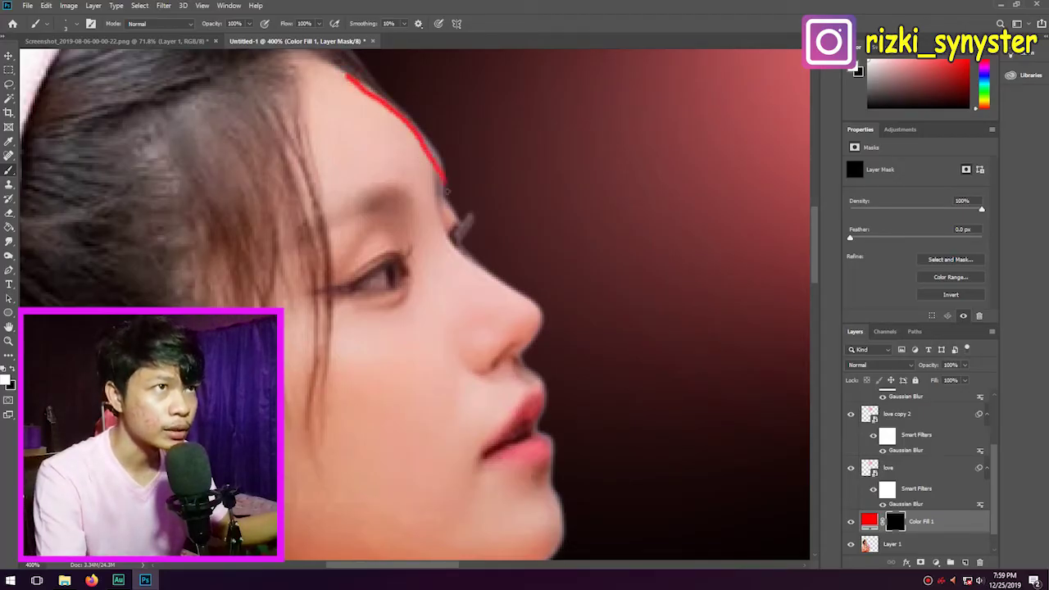
pyautogui.moveTo(448, 240); pyautogui.dragTo(501, 282)
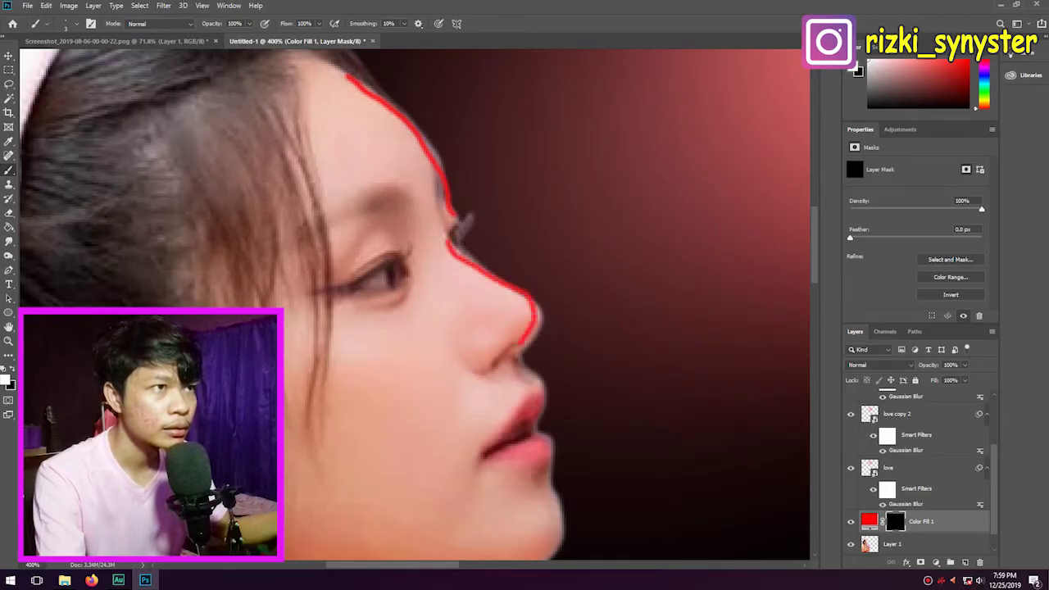
pyautogui.moveTo(516, 345); pyautogui.dragTo(525, 367)
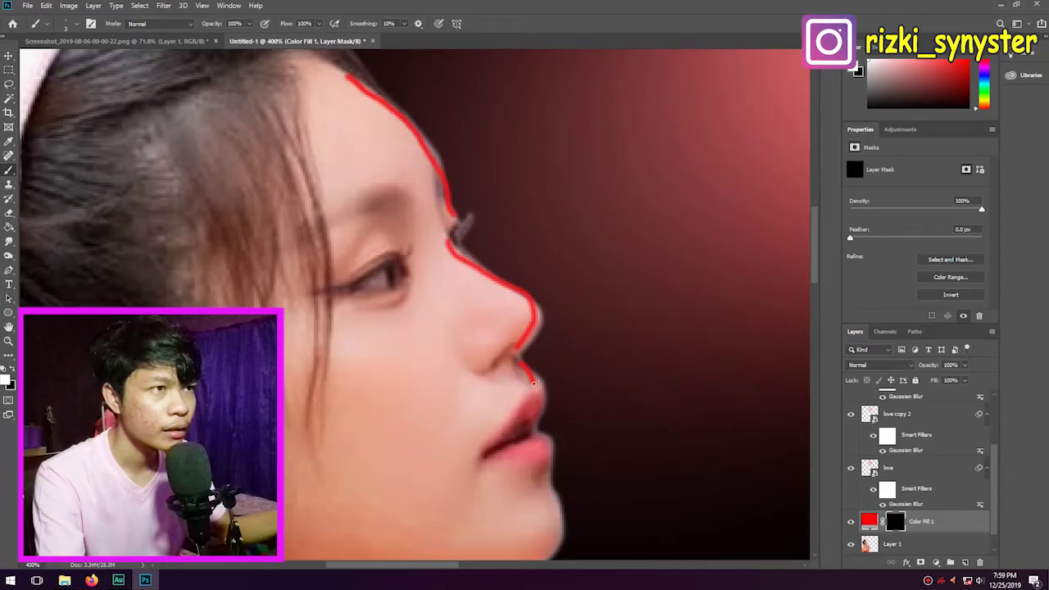
pyautogui.scroll(-3, 531, 385)
pyautogui.hscroll(1, 500, 360)
pyautogui.moveTo(478, 336)
pyautogui.mouseDown()
pyautogui.moveTo(481, 405)
pyautogui.moveTo(439, 428)
pyautogui.mouseUp()
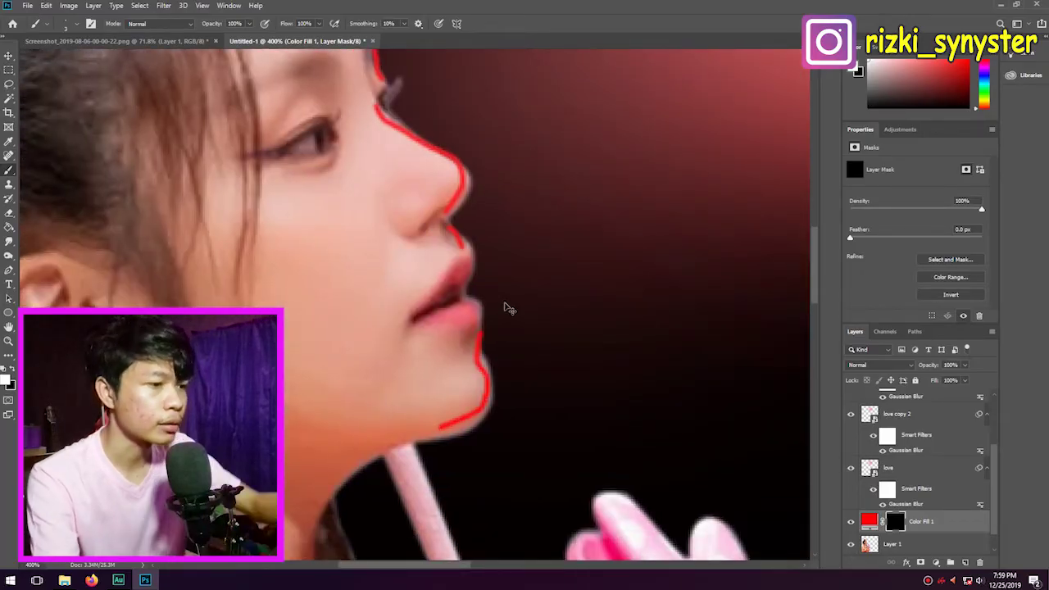
pyautogui.hotkey('ctrl', '-')
pyautogui.moveTo(534, 264); pyautogui.dragTo(555, 306)
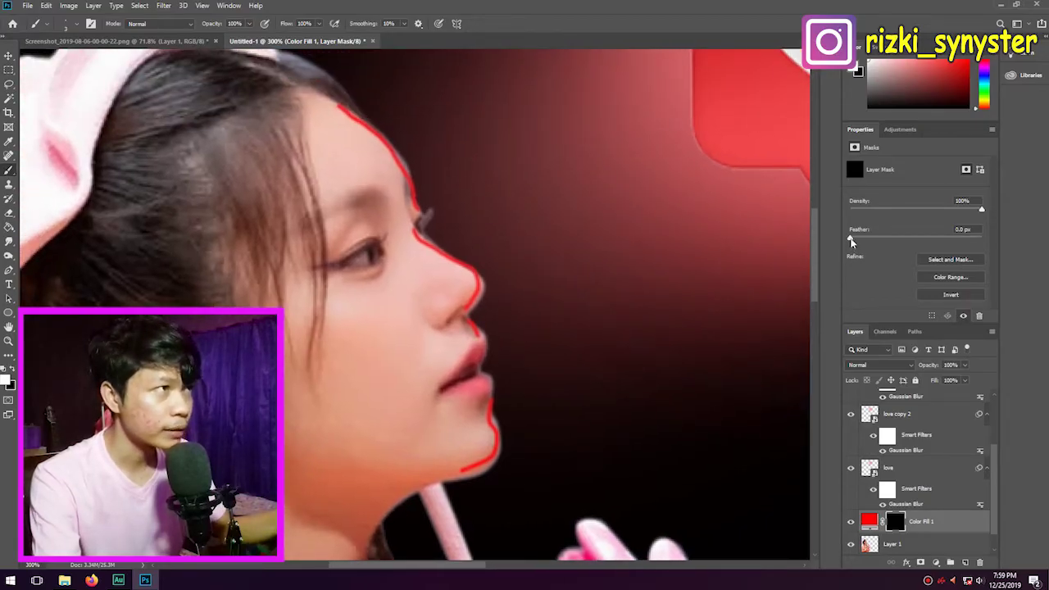
# Step: Feather the Color Fill 1 mask to 6.0 px
pyautogui.moveTo(852, 239); pyautogui.dragTo(884, 240)
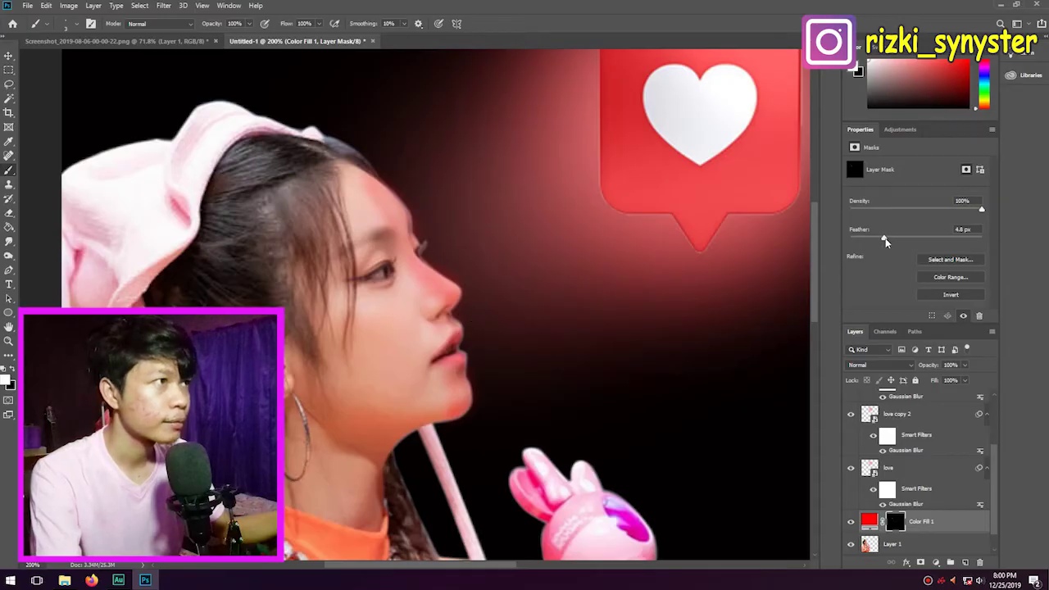
pyautogui.moveTo(887, 240); pyautogui.dragTo(889, 240)
pyautogui.scroll(-3, 762, 294)
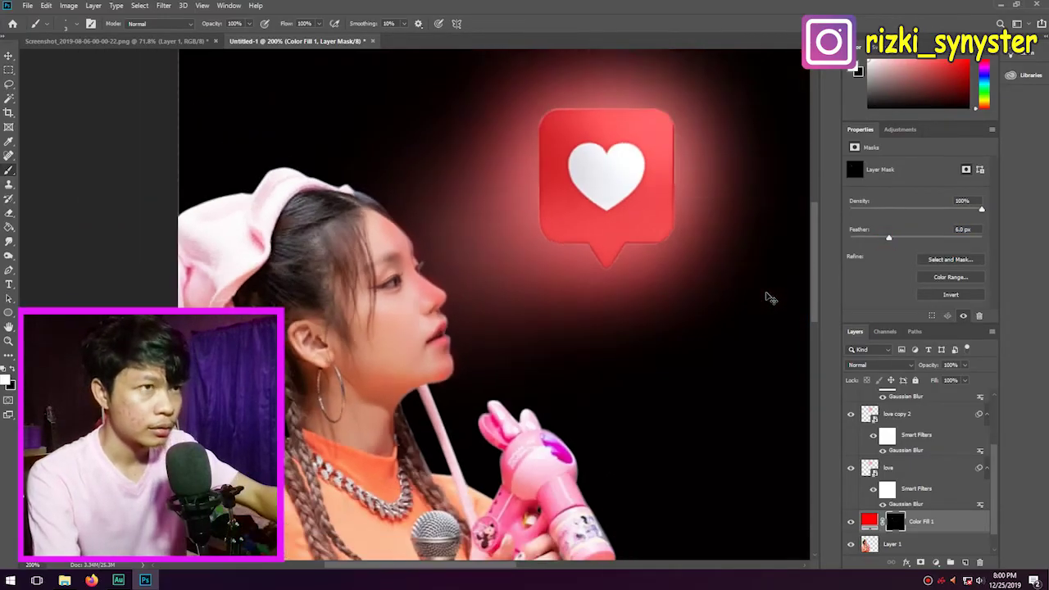
pyautogui.scroll(-2, 762, 293)
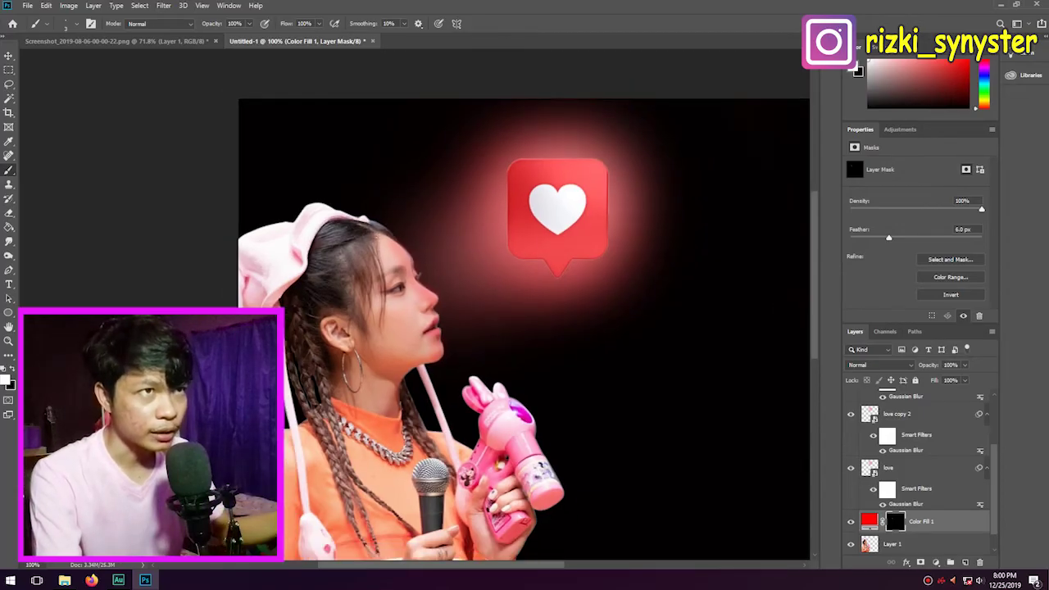
# Step: Add a second bright red fill layer, Color Fill 2, above Layer 1 with an inverted black mask
pyautogui.click(898, 545)
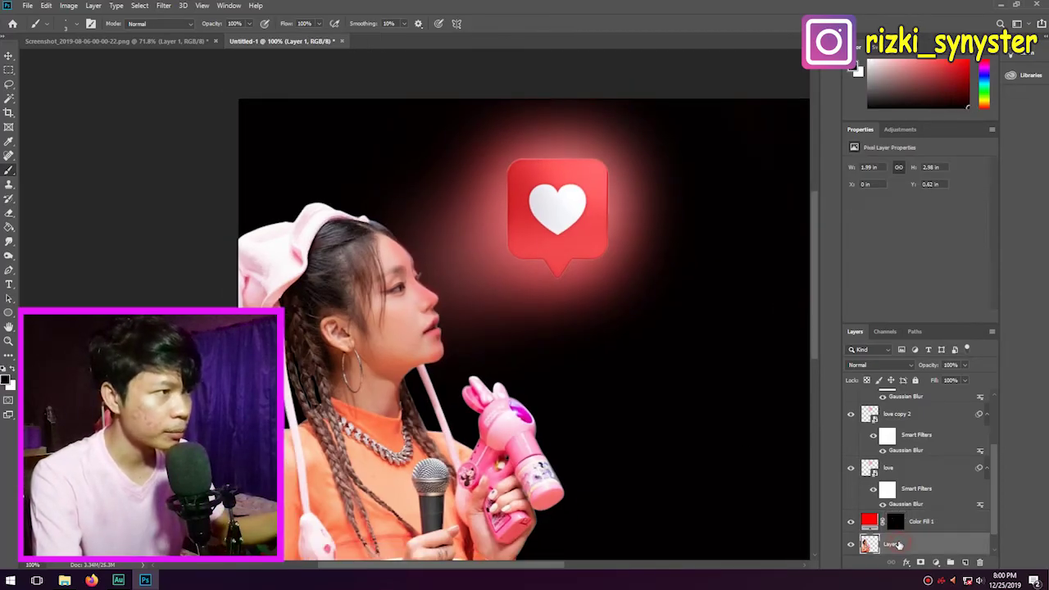
pyautogui.click(935, 562)
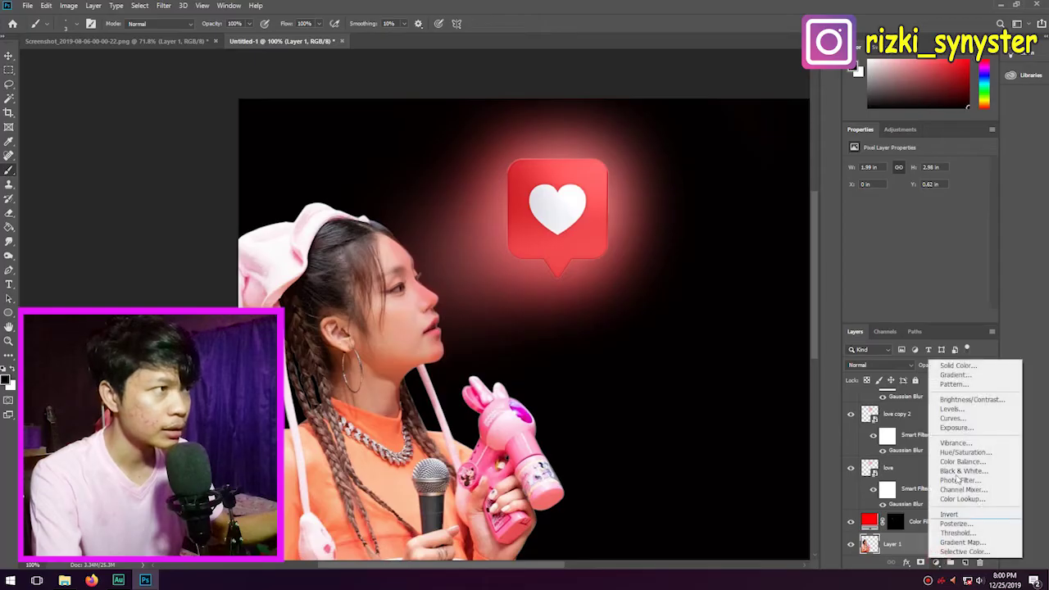
pyautogui.click(954, 365)
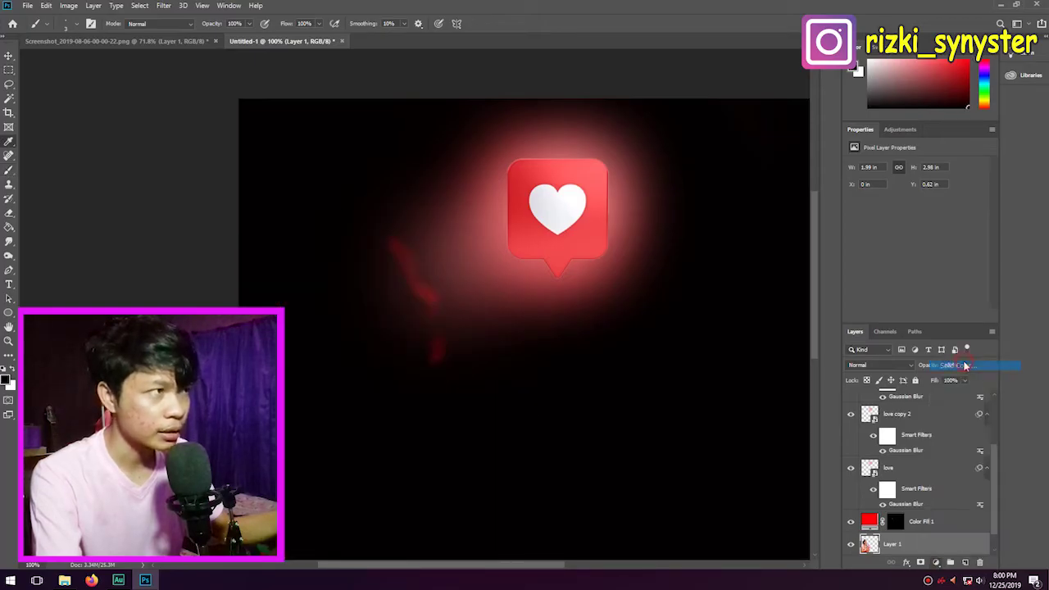
pyautogui.moveTo(507, 245); pyautogui.dragTo(518, 132)
pyautogui.click(603, 125)
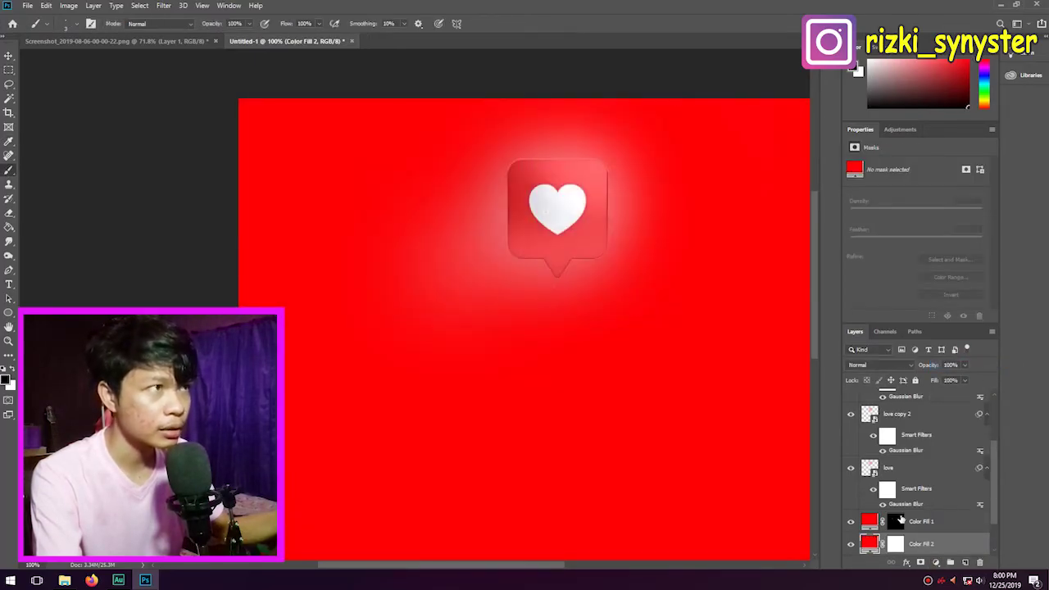
pyautogui.click(894, 543)
pyautogui.hotkey('ctrl', 'i')
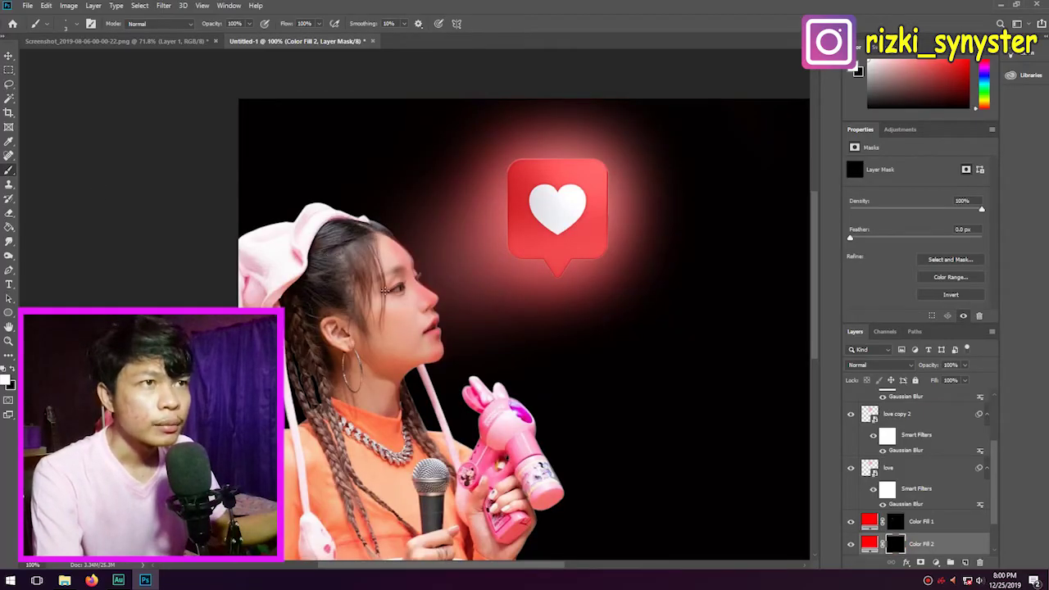
# Step: Paint red strokes down the forehead and cheek and feather the mask to about 30 px
pyautogui.hotkey('ctrl', '+')
pyautogui.hotkey('ctrl', '+')
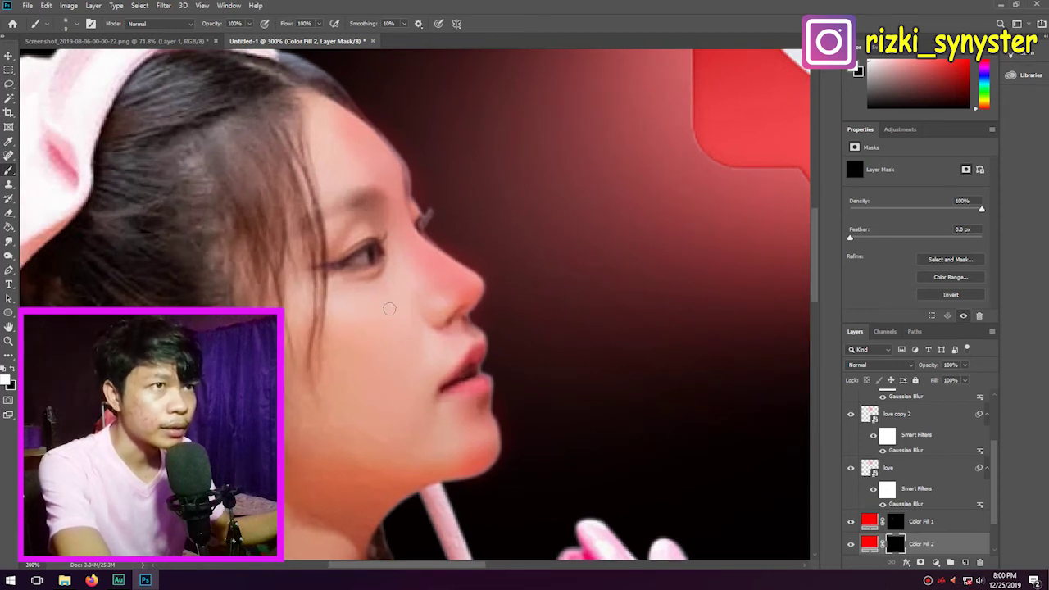
pyautogui.moveTo(327, 158)
pyautogui.mouseDown()
pyautogui.moveTo(340, 305)
pyautogui.moveTo(391, 443)
pyautogui.mouseUp()
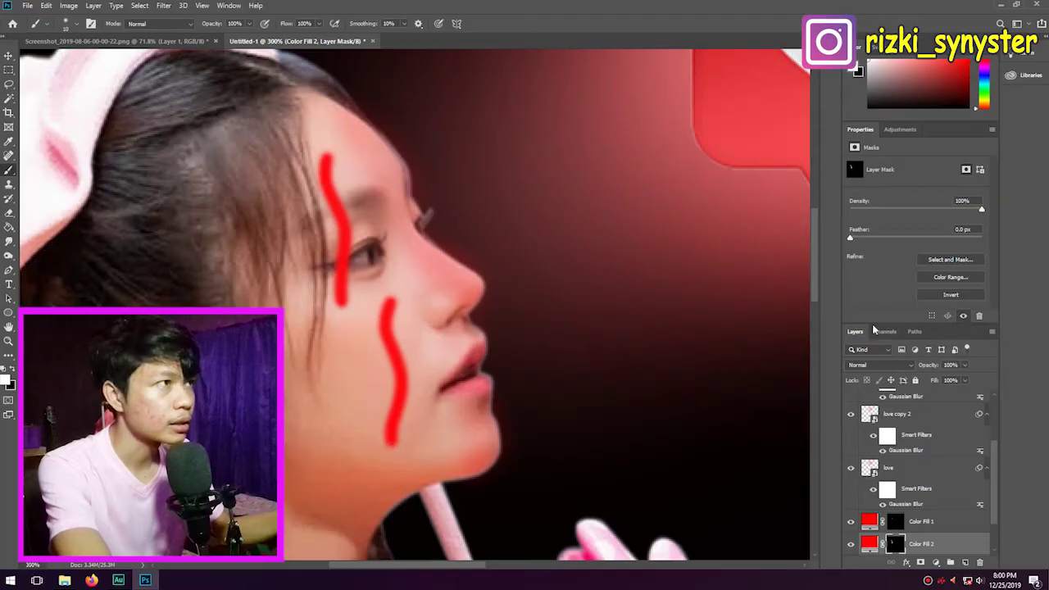
pyautogui.moveTo(879, 238); pyautogui.dragTo(899, 239)
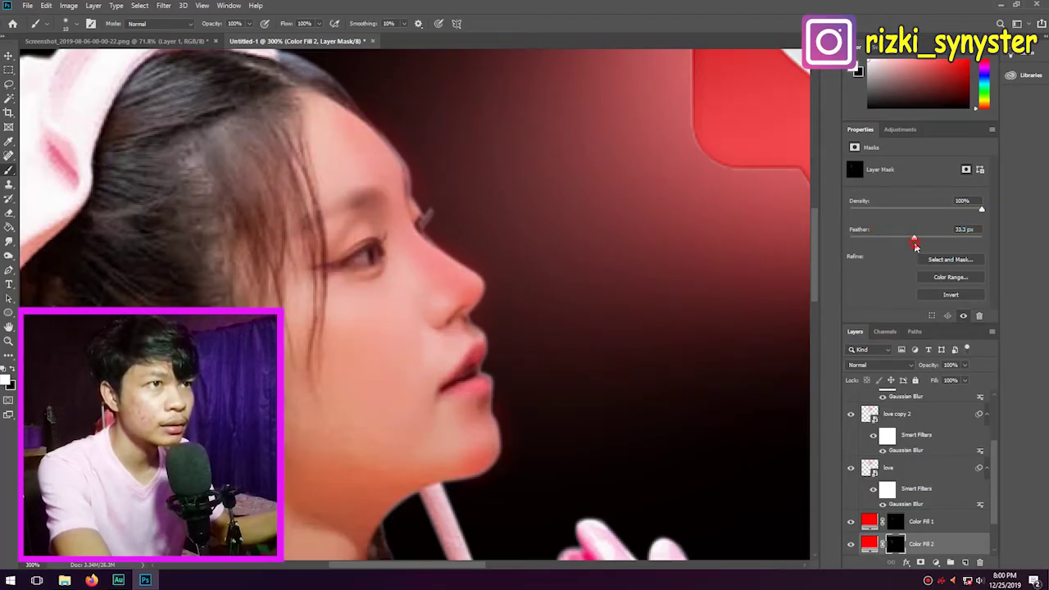
pyautogui.moveTo(914, 239); pyautogui.dragTo(907, 240)
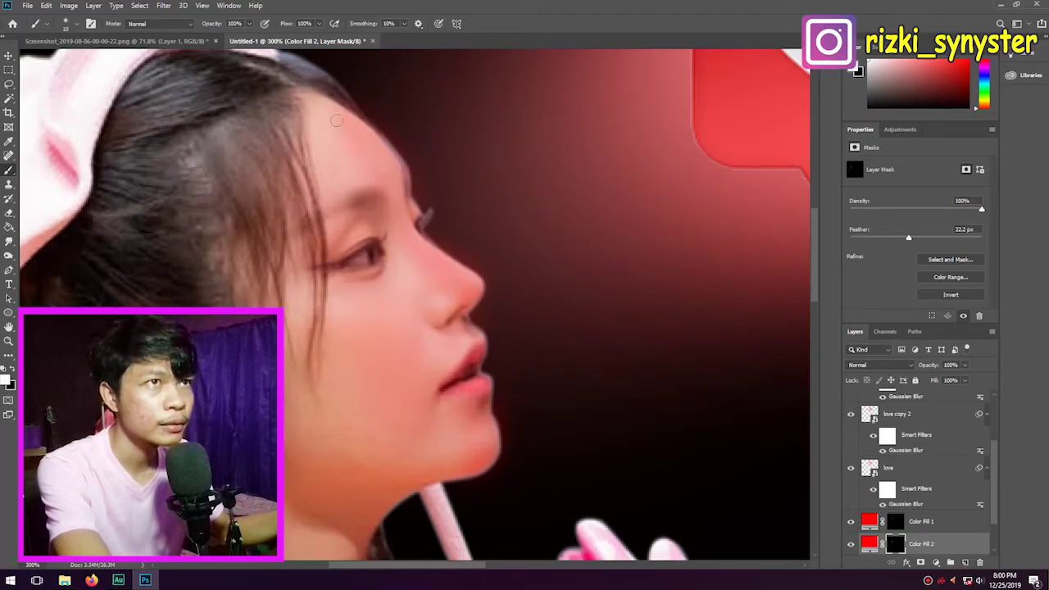
pyautogui.hotkey('ctrl', '-')
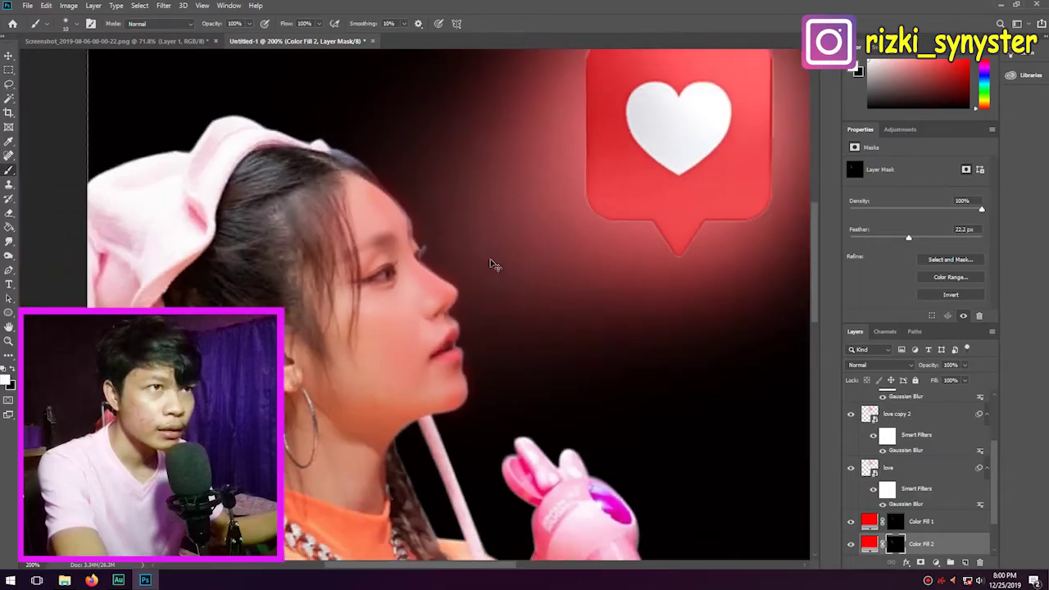
pyautogui.hotkey('ctrl', '-')
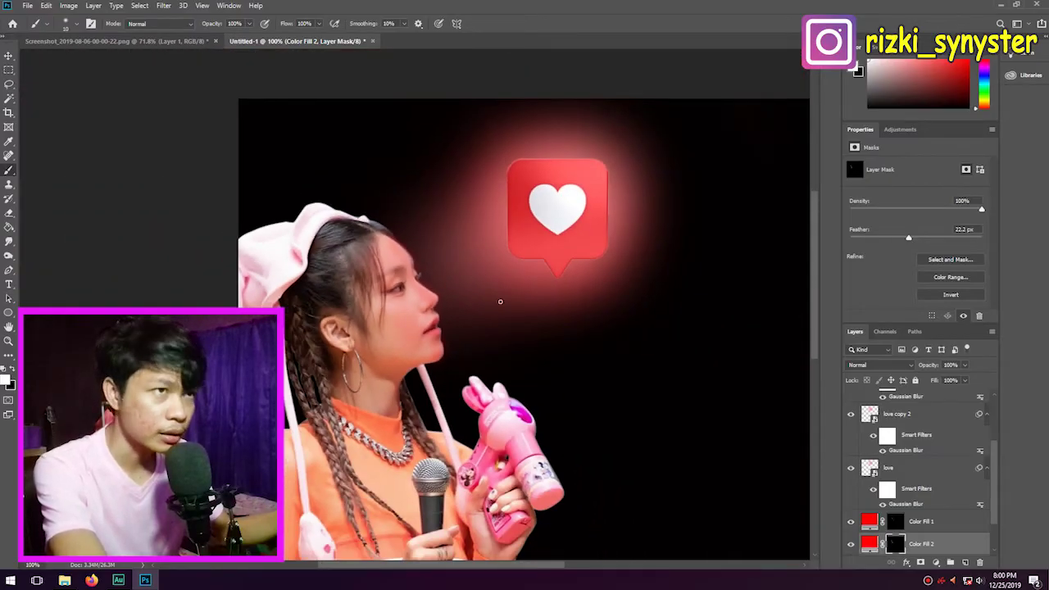
pyautogui.moveTo(911, 237); pyautogui.dragTo(911, 239)
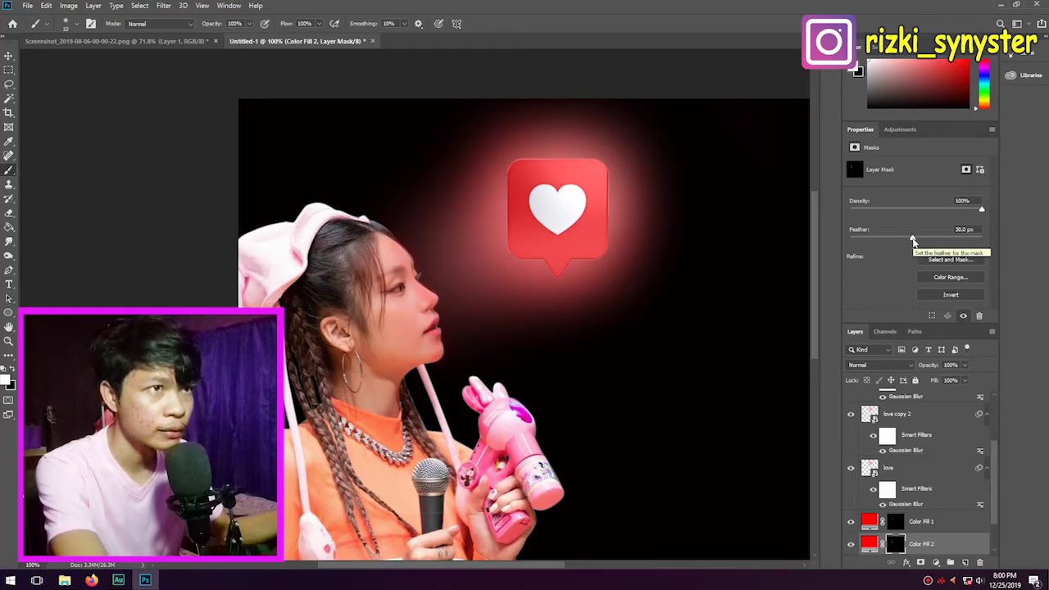
# Step: Zoom out to check the whole poster, then reframe on the face and select Layer 1
pyautogui.scroll(-1, 590, 335)
pyautogui.scroll(-1, 589, 335)
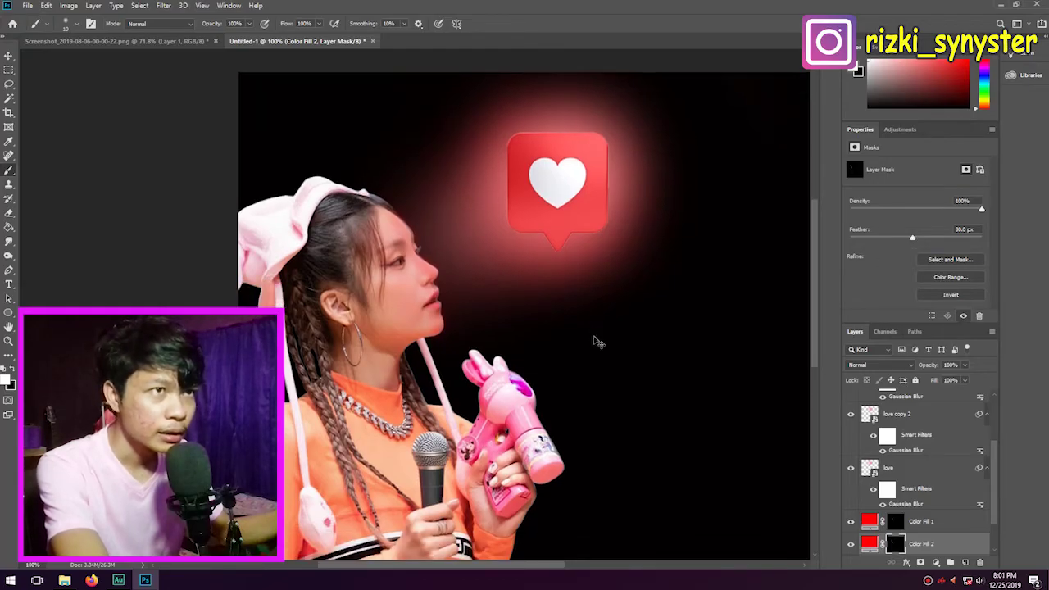
pyautogui.hotkey('ctrl', '-')
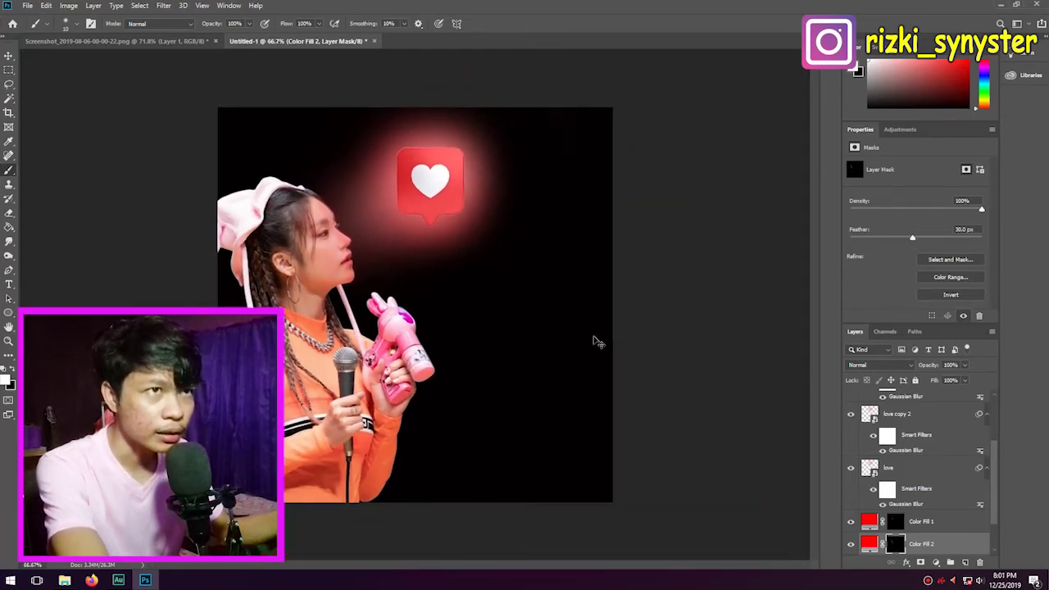
pyautogui.scroll(2, 597, 339)
pyautogui.scroll(3, 598, 339)
pyautogui.moveTo(437, 292)
pyautogui.mouseDown()
pyautogui.moveTo(481, 409)
pyautogui.moveTo(547, 476)
pyautogui.mouseUp()
pyautogui.moveTo(487, 439); pyautogui.dragTo(523, 369)
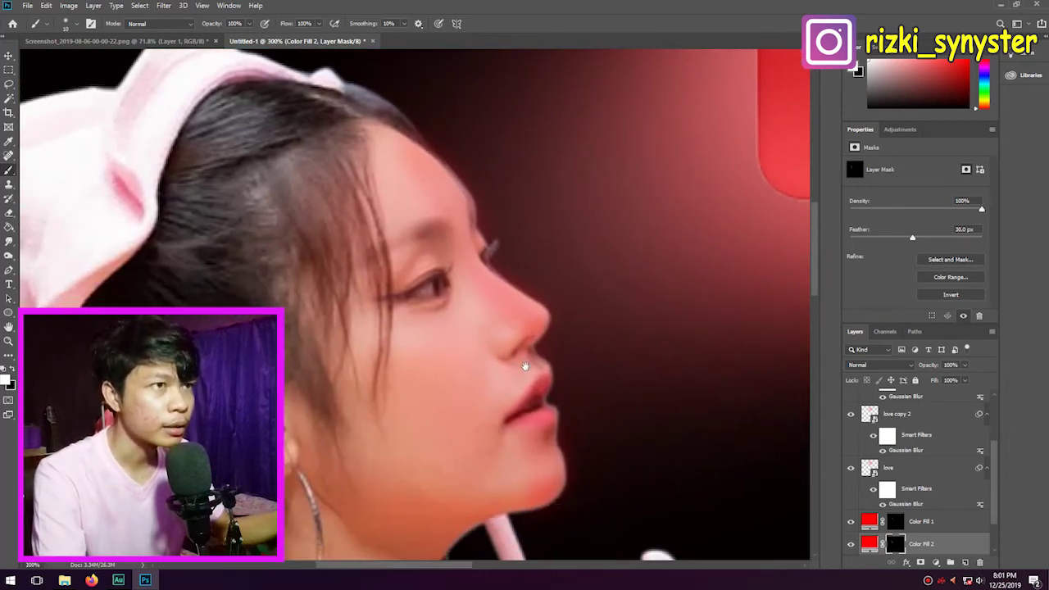
pyautogui.scroll(-2, 934, 520)
pyautogui.click(894, 524)
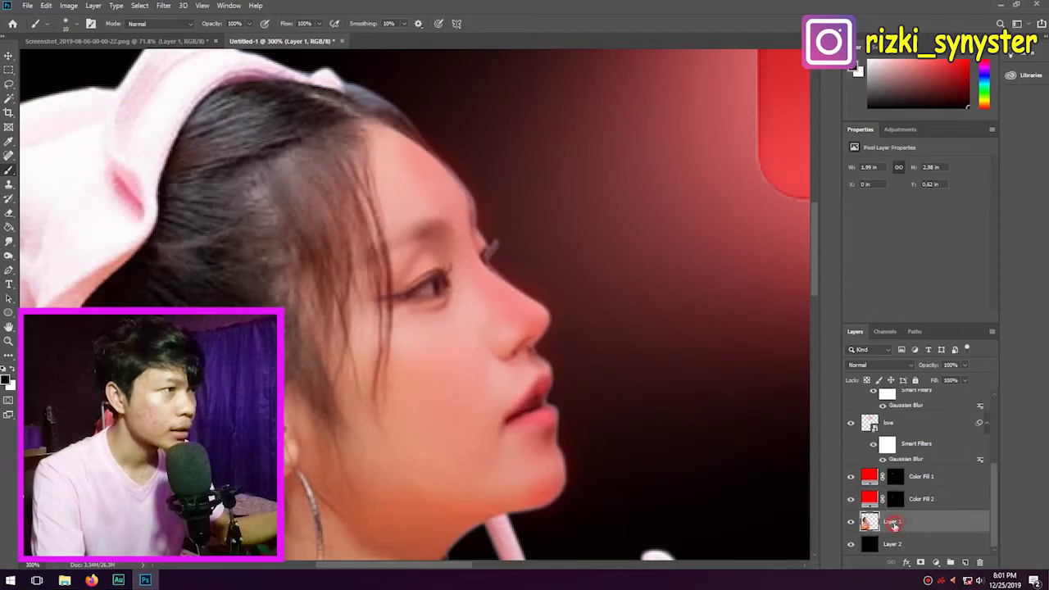
# Step: Add a white Solid Color fill layer, Color Fill 3, with its mask inverted to black
pyautogui.click(932, 563)
pyautogui.click(961, 371)
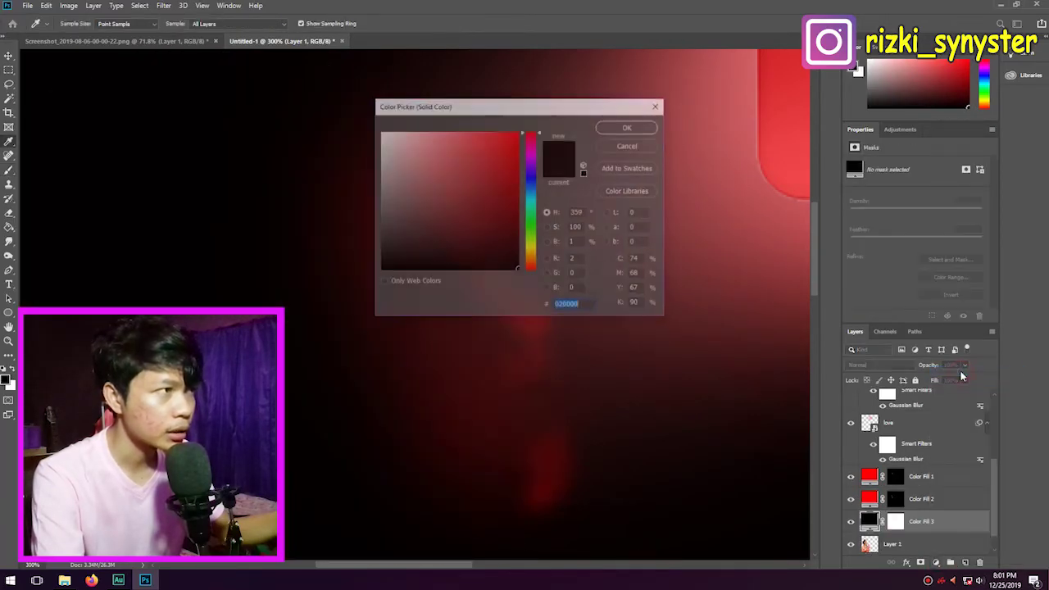
pyautogui.click(381, 133)
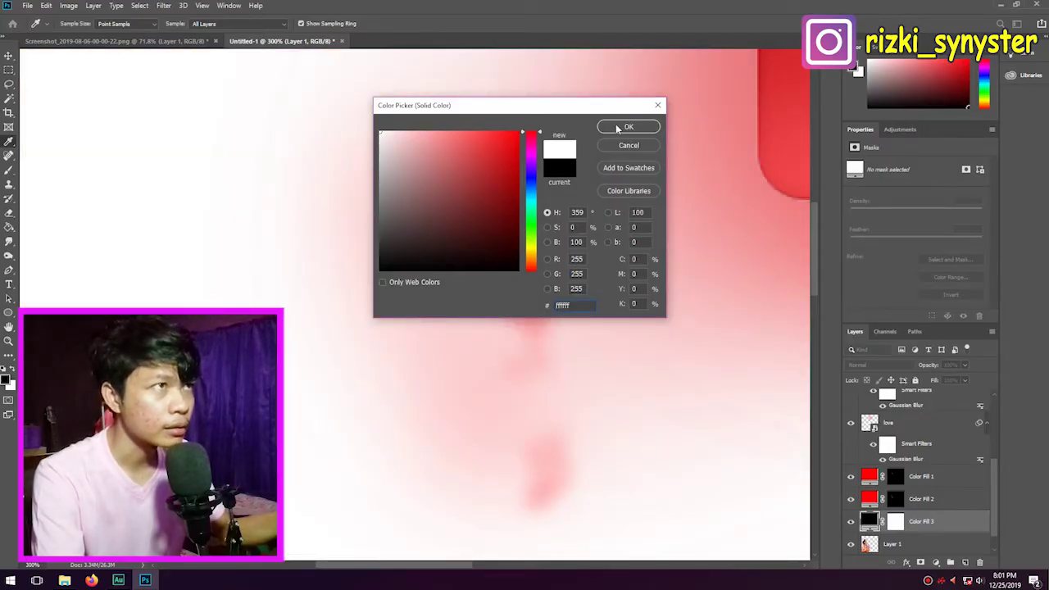
pyautogui.click(619, 129)
pyautogui.press('b')
pyautogui.click(900, 525)
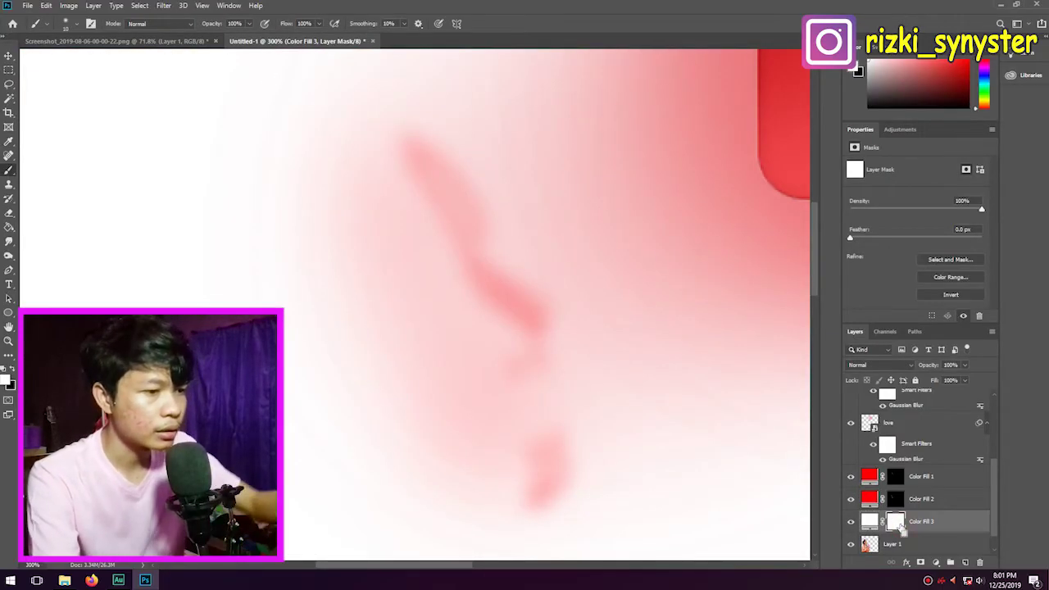
pyautogui.hotkey('ctrl', 'i')
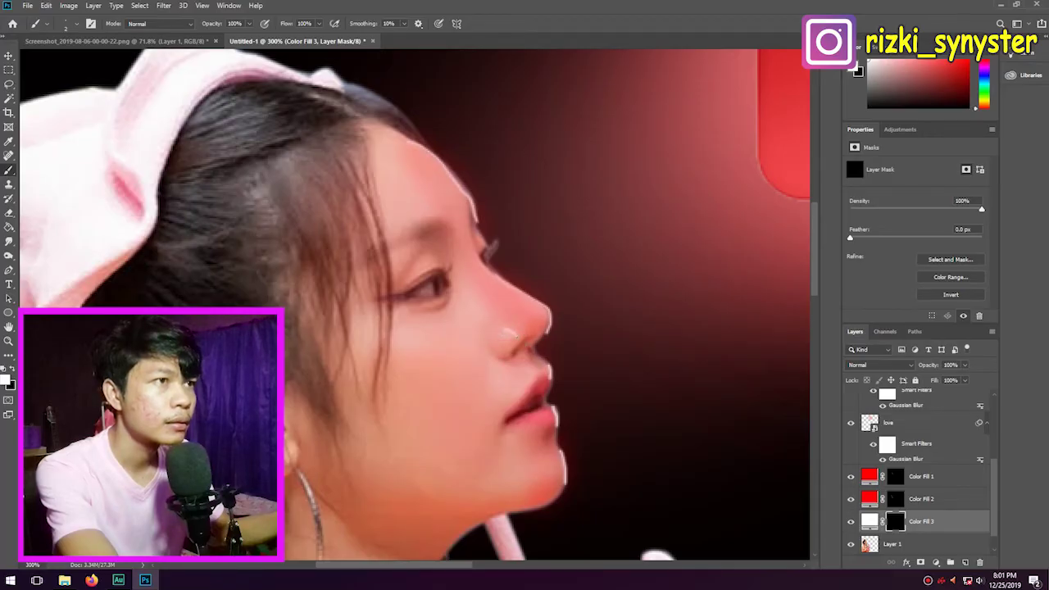
# Step: Feather the white rim light mask to 1.5 px and zoom out to view the poster
pyautogui.moveTo(849, 238); pyautogui.dragTo(868, 241)
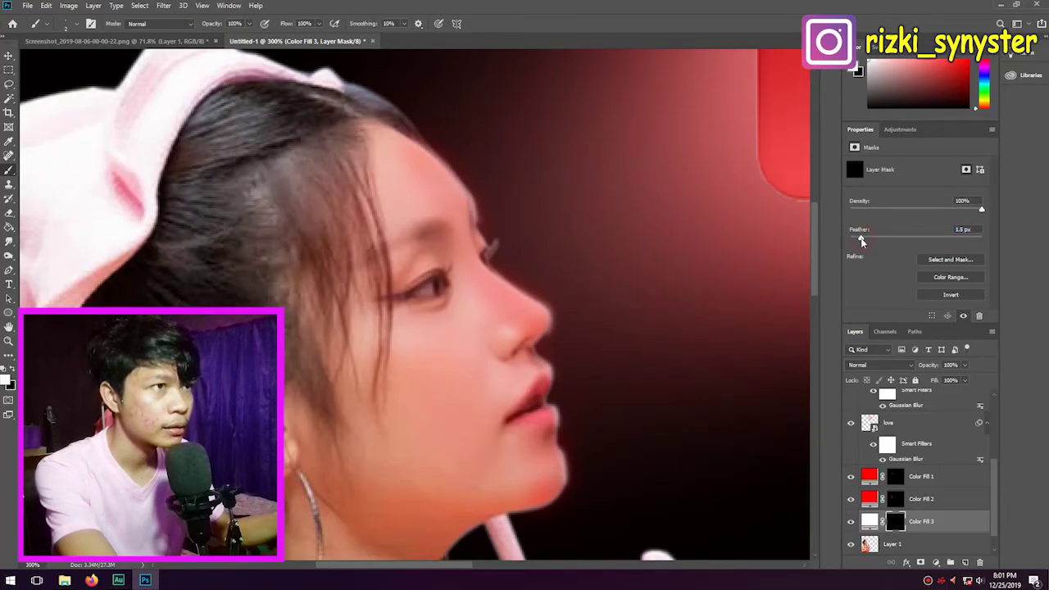
pyautogui.hotkey('ctrl', '-')
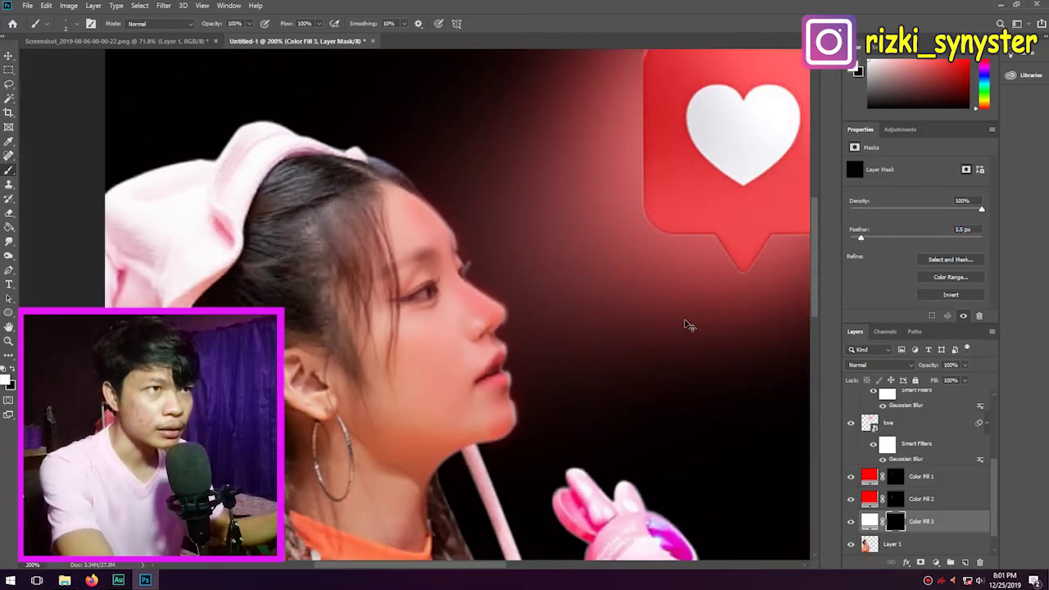
pyautogui.hotkey('ctrl', '-')
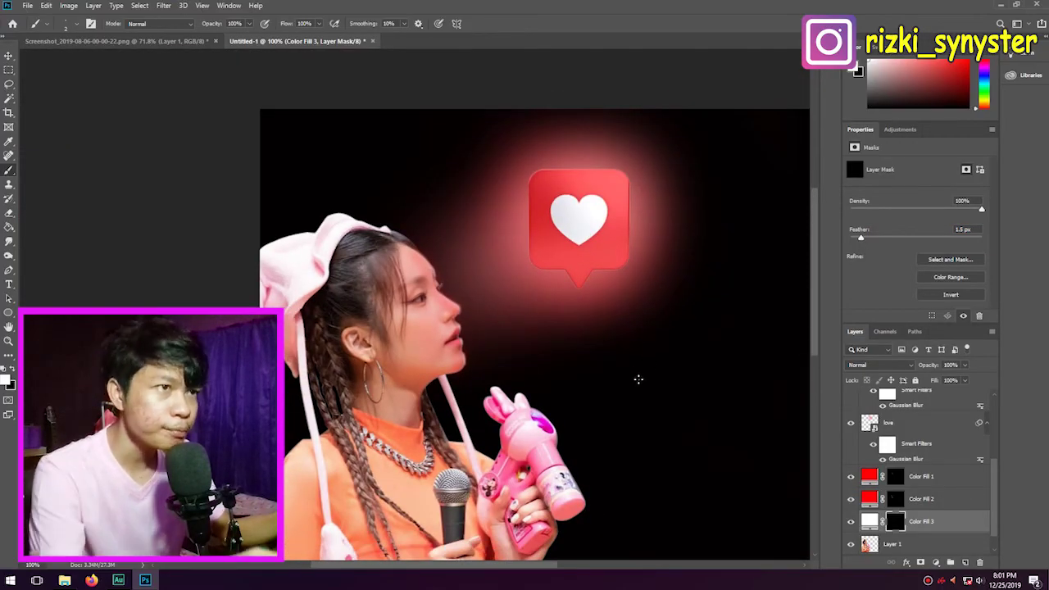
pyautogui.moveTo(638, 379); pyautogui.dragTo(629, 328)
pyautogui.click(902, 545)
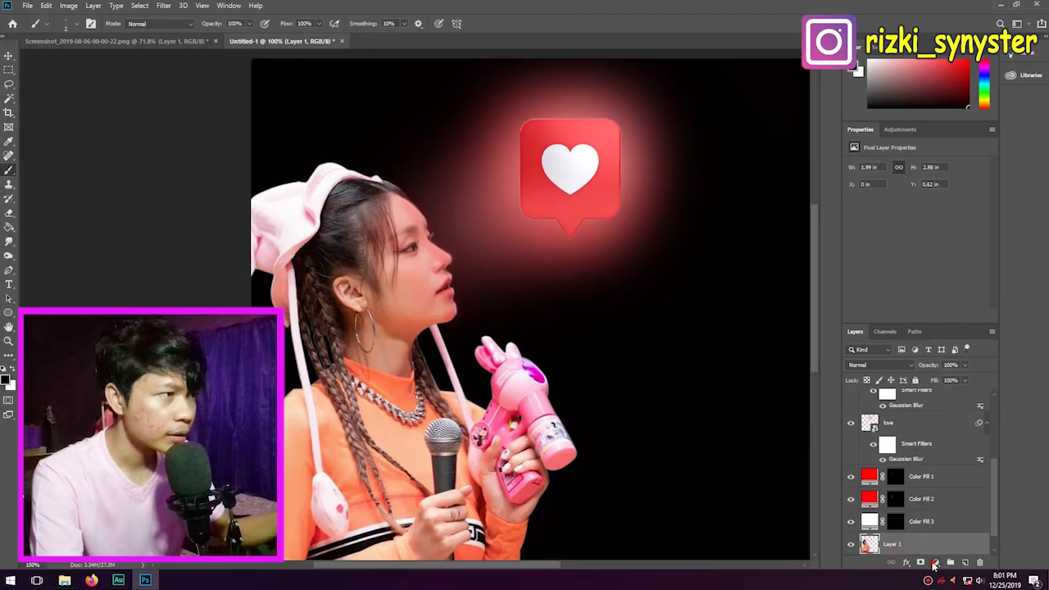
# Step: Add a pure red ff0000 fill layer, Color Fill 4, with its mask inverted to black
pyautogui.click(933, 564)
pyautogui.click(950, 370)
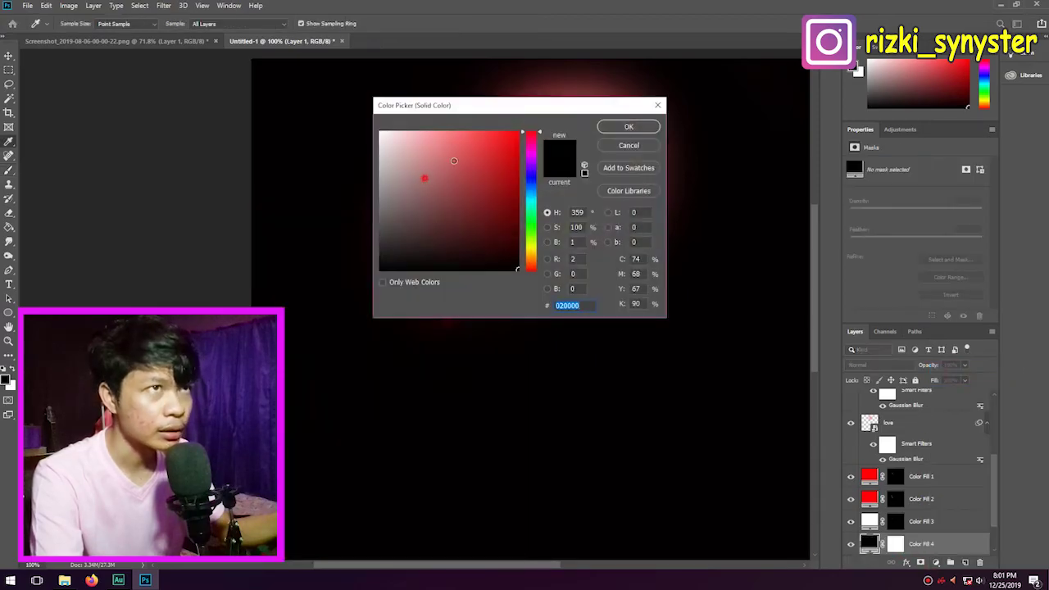
pyautogui.write('ff0000')
pyautogui.click(628, 126)
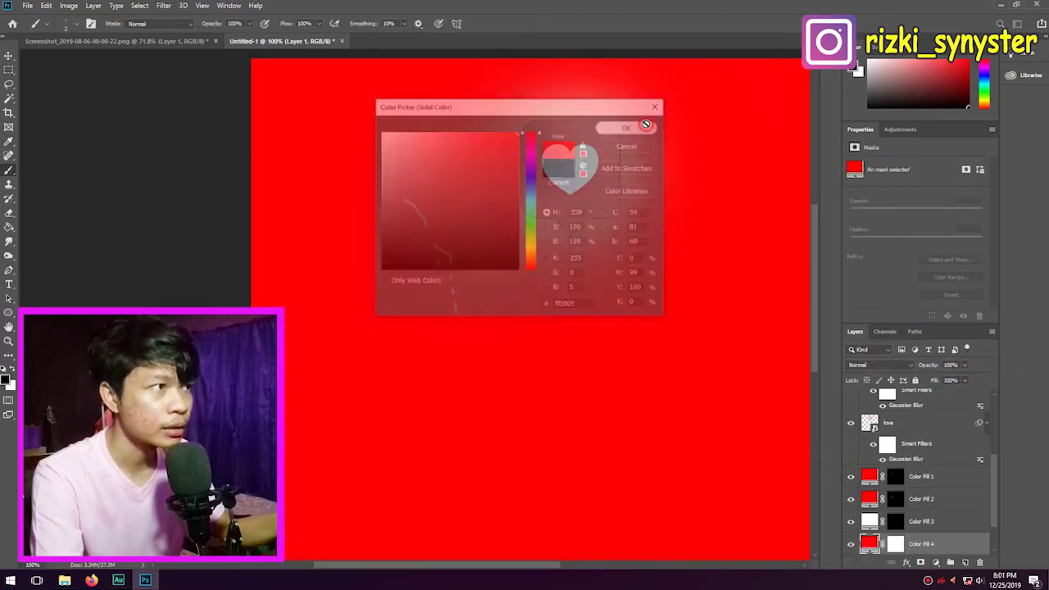
pyautogui.click(894, 543)
pyautogui.hotkey('ctrl', 'i')
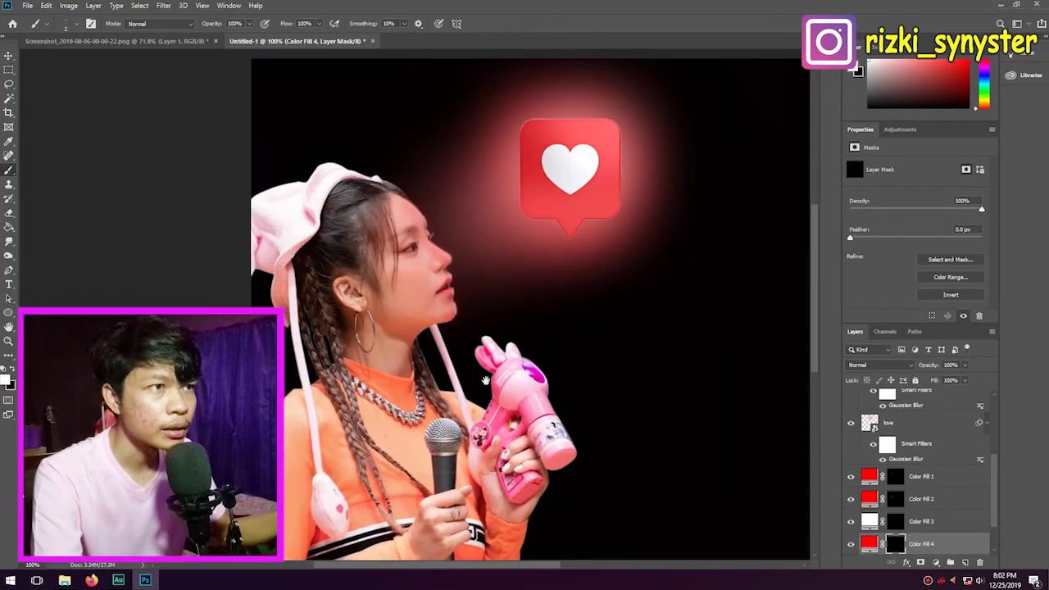
# Step: Feather the Color Fill 4 mask to 9 px
pyautogui.moveTo(485, 380); pyautogui.dragTo(484, 337)
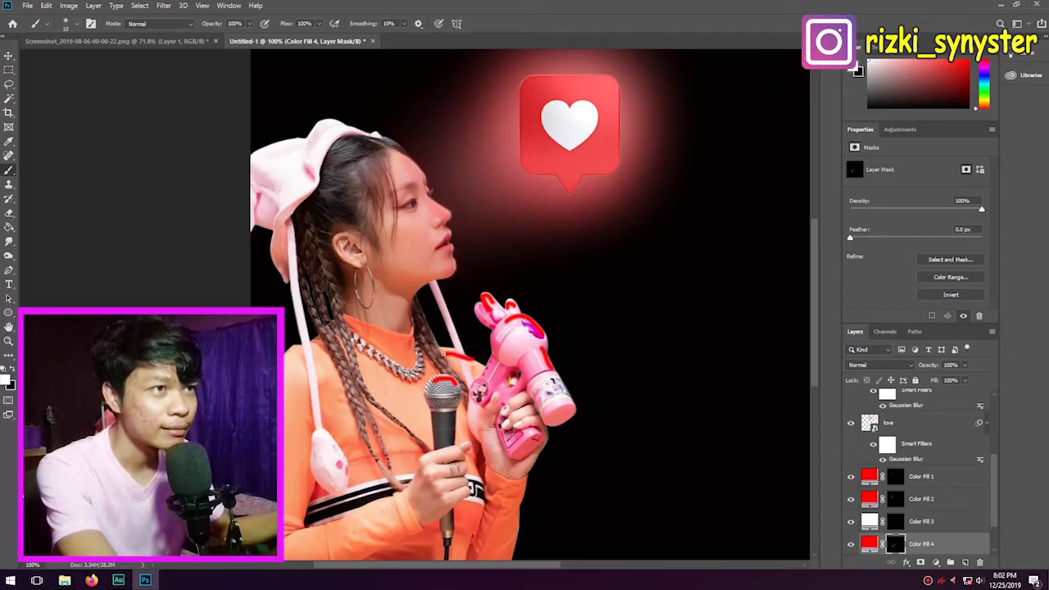
pyautogui.moveTo(870, 238); pyautogui.dragTo(898, 239)
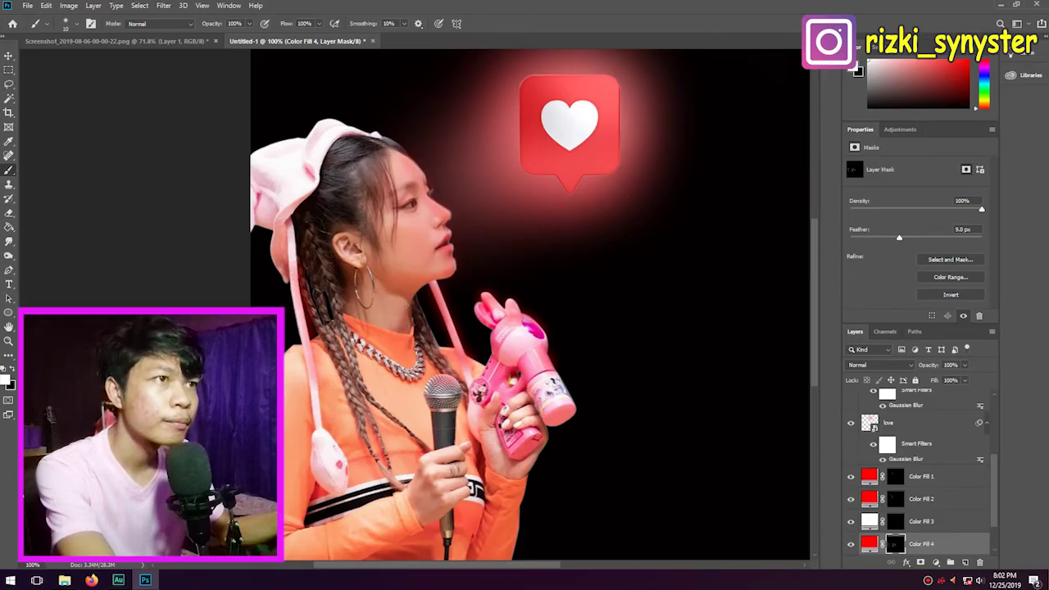
pyautogui.scroll(-1, 410, 311)
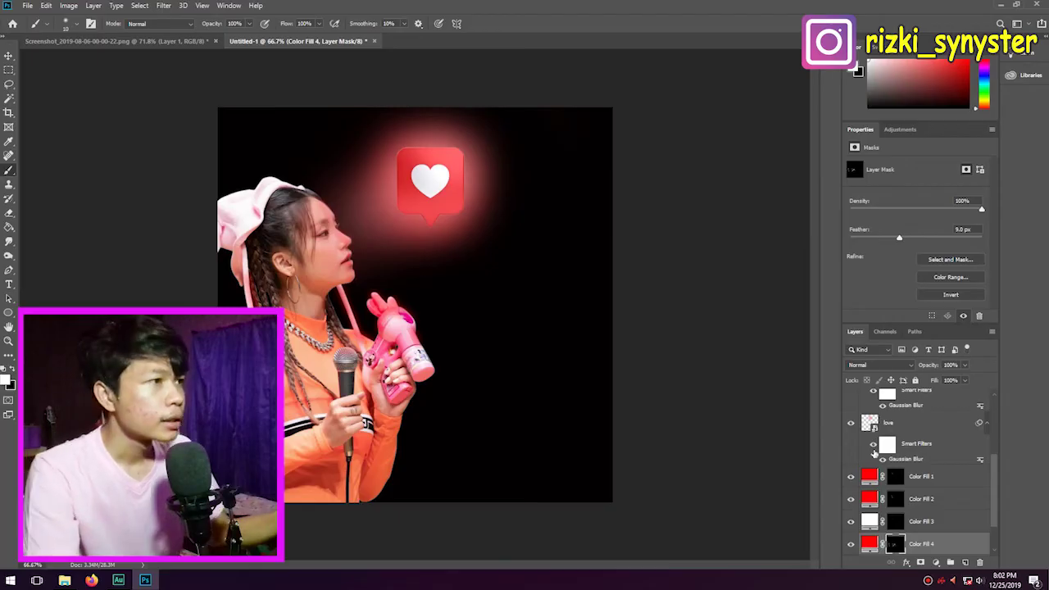
pyautogui.scroll(-2, 875, 461)
pyautogui.click(898, 522)
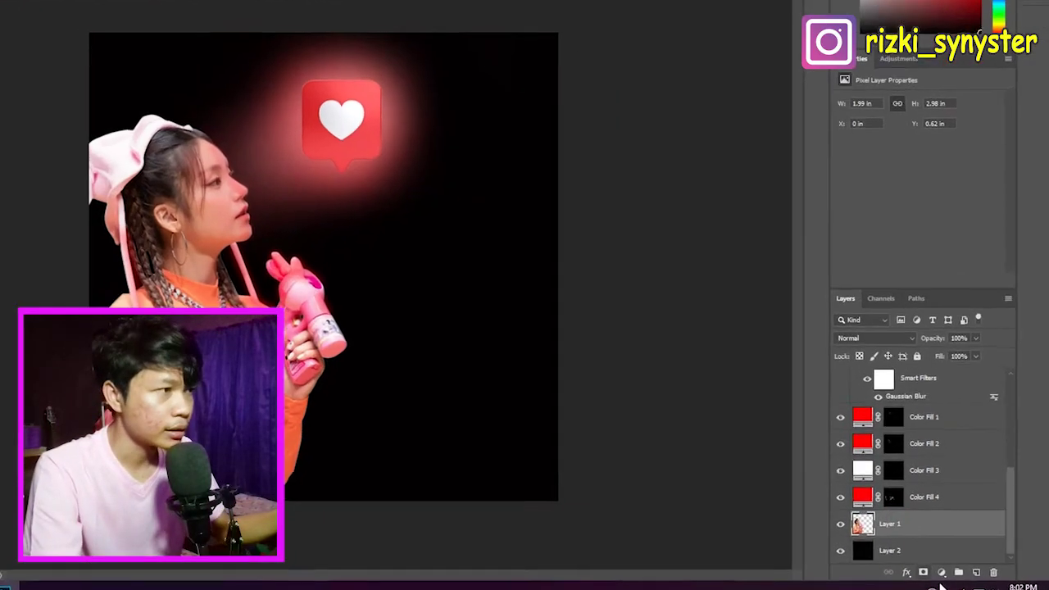
# Step: Add a Curves adjustment above Layer 1 and pull the RGB midpoint down to darken midtones
pyautogui.click(935, 562)
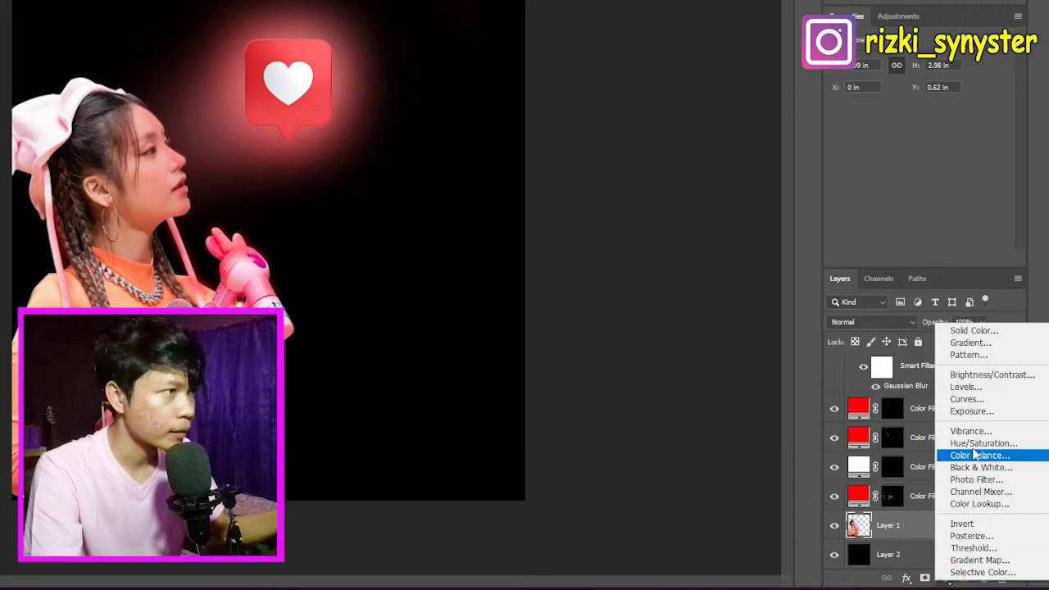
pyautogui.click(967, 399)
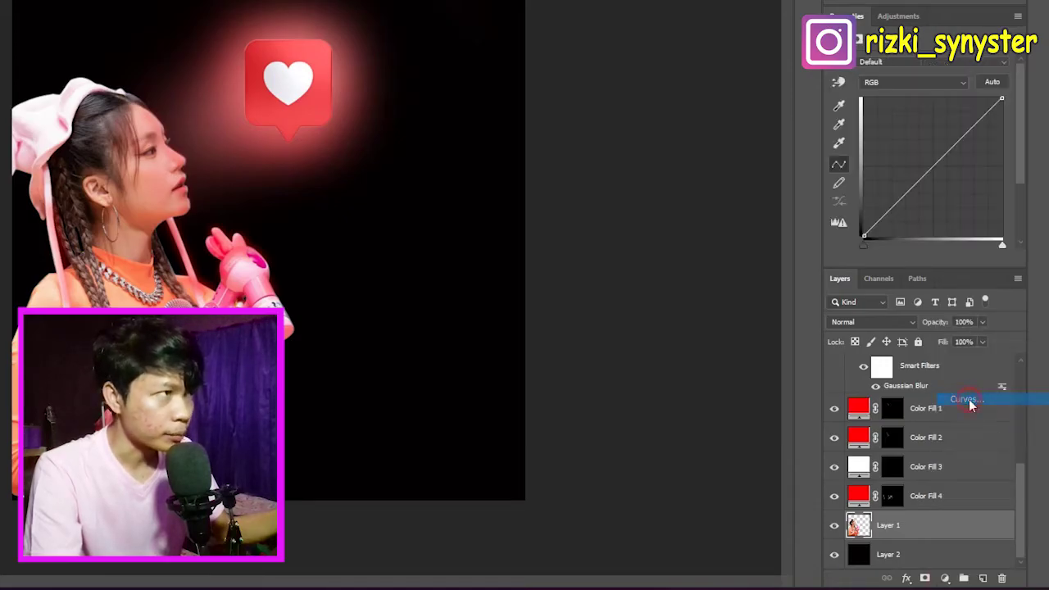
pyautogui.click(939, 164)
pyautogui.moveTo(939, 164); pyautogui.dragTo(945, 167)
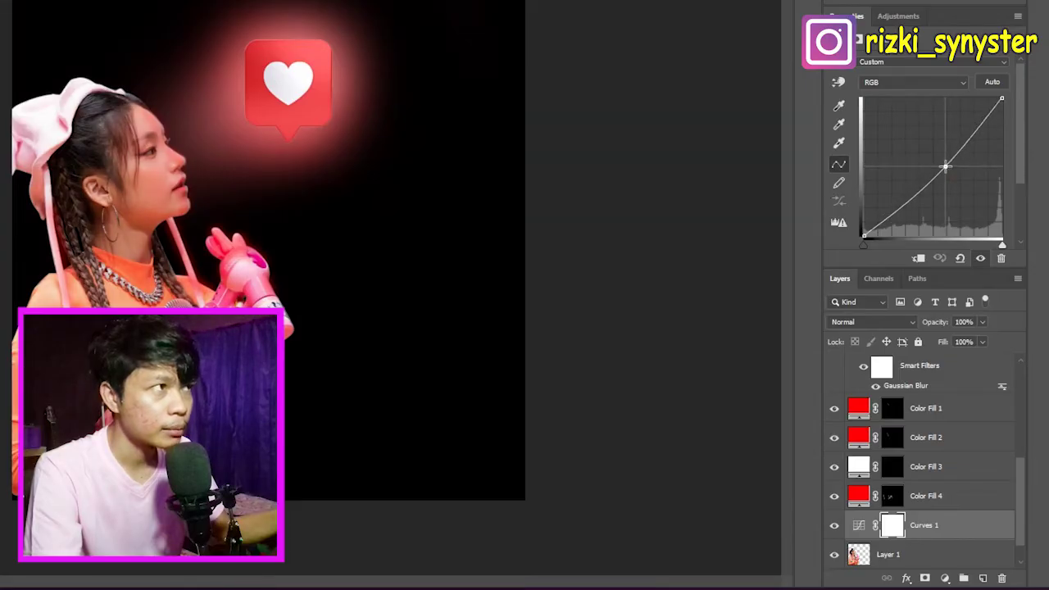
pyautogui.moveTo(945, 167); pyautogui.dragTo(945, 168)
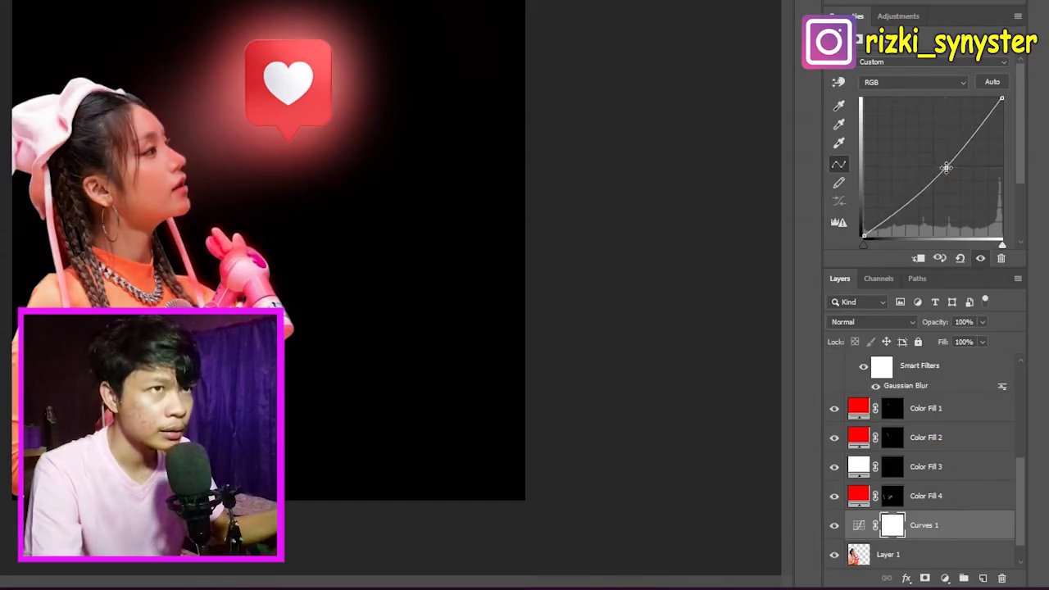
# Step: Raise the Red channel curve and nudge the Green channel curve slightly
pyautogui.click(934, 82)
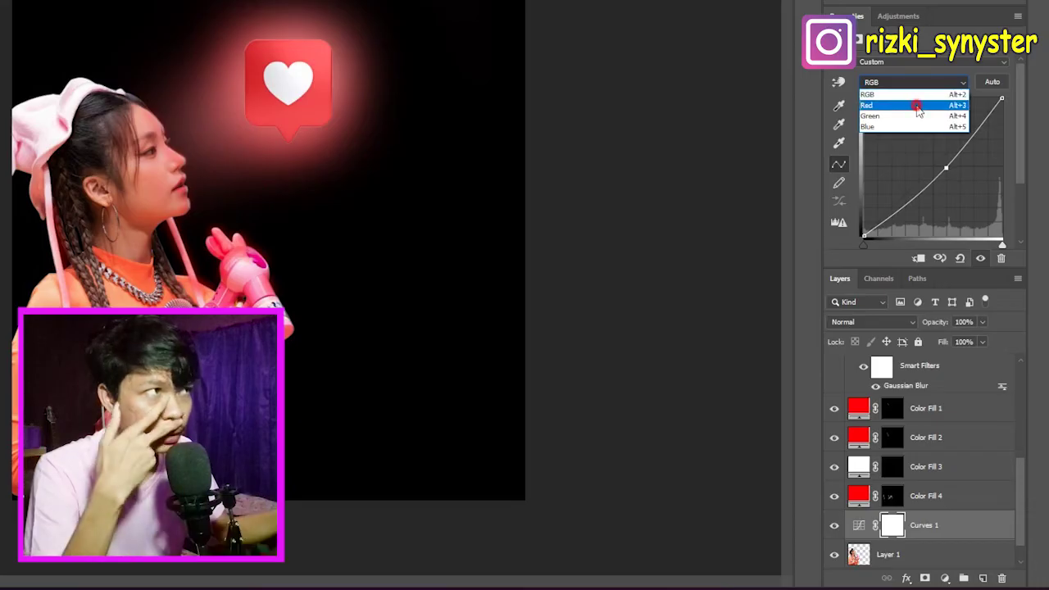
pyautogui.click(918, 106)
pyautogui.moveTo(945, 156); pyautogui.dragTo(943, 152)
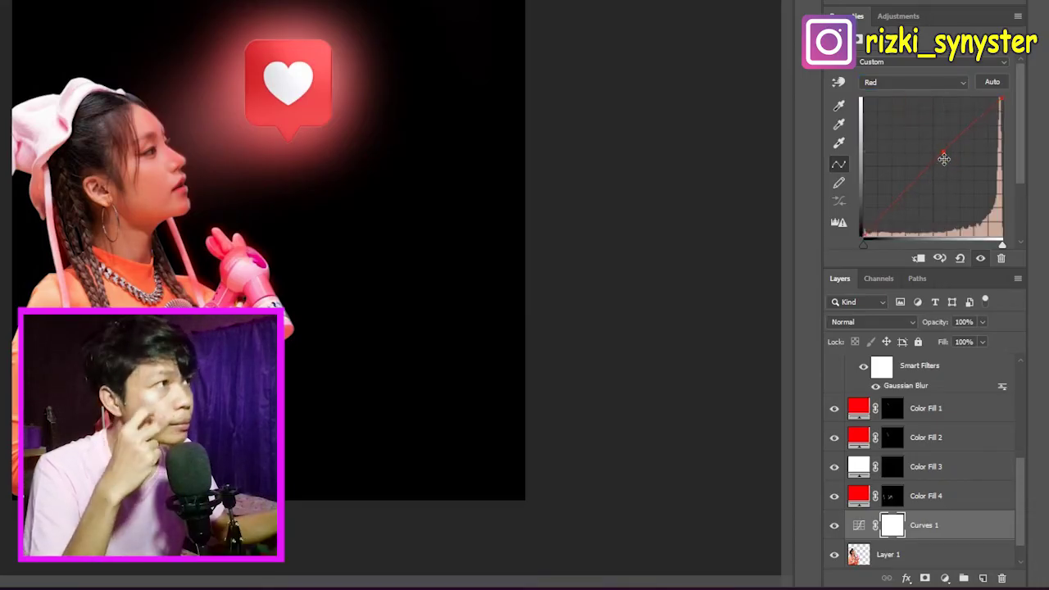
pyautogui.click(934, 83)
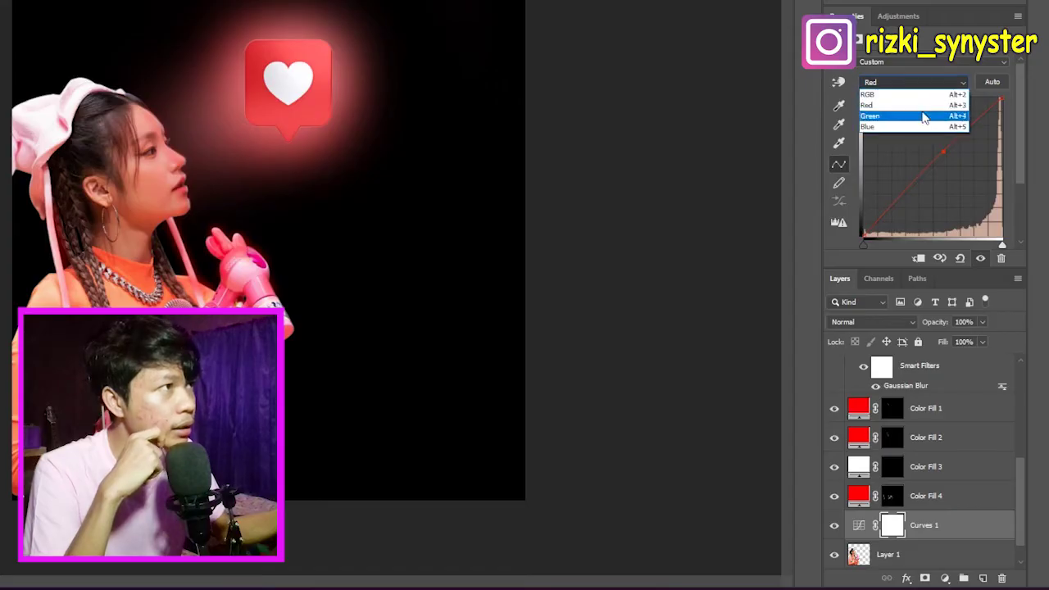
pyautogui.click(920, 113)
pyautogui.click(943, 157)
pyautogui.moveTo(943, 158); pyautogui.dragTo(941, 158)
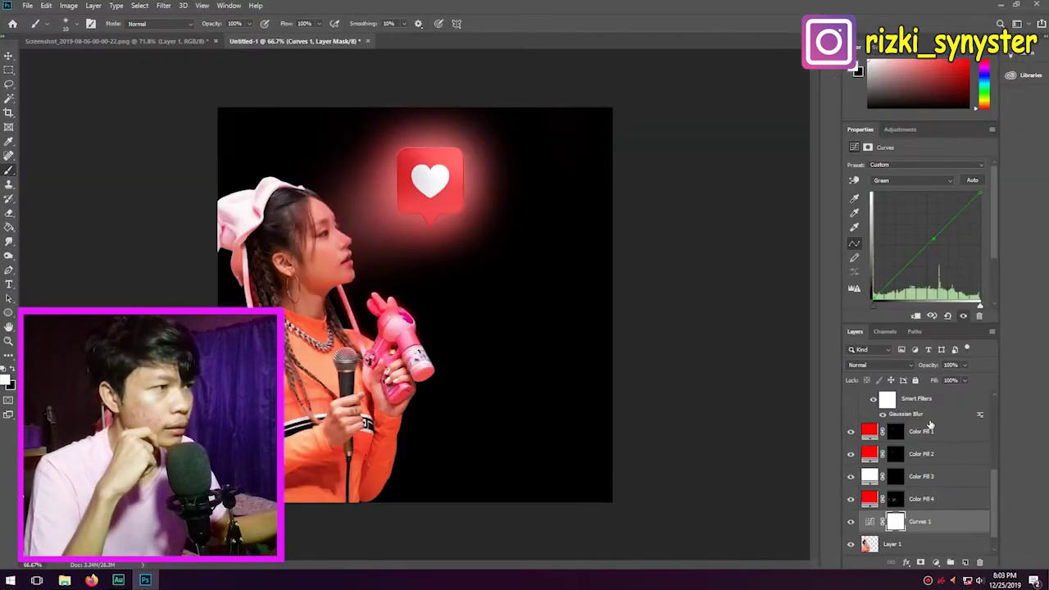
pyautogui.click(916, 540)
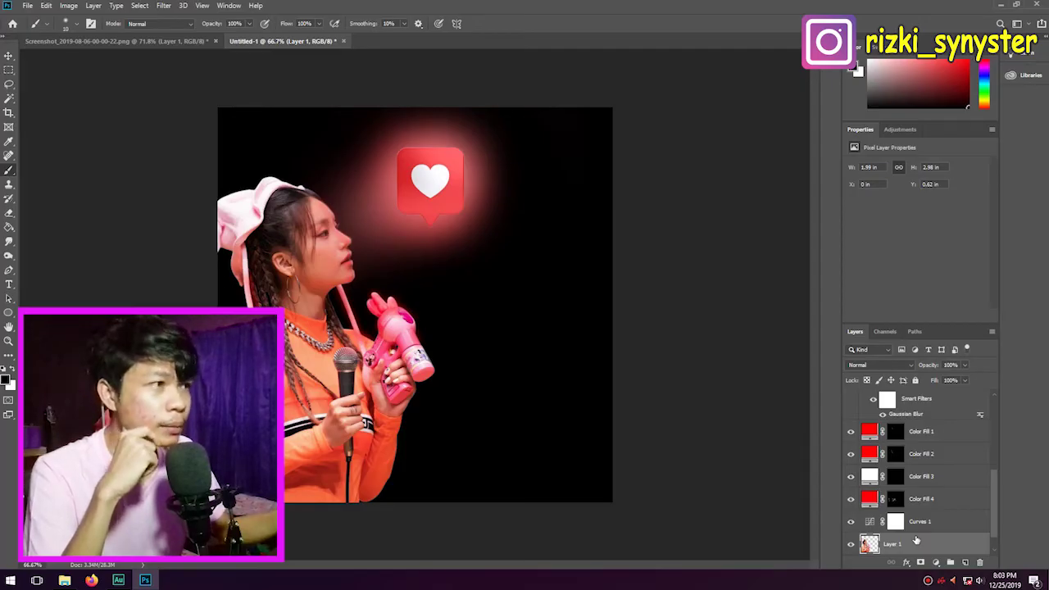
pyautogui.click(930, 562)
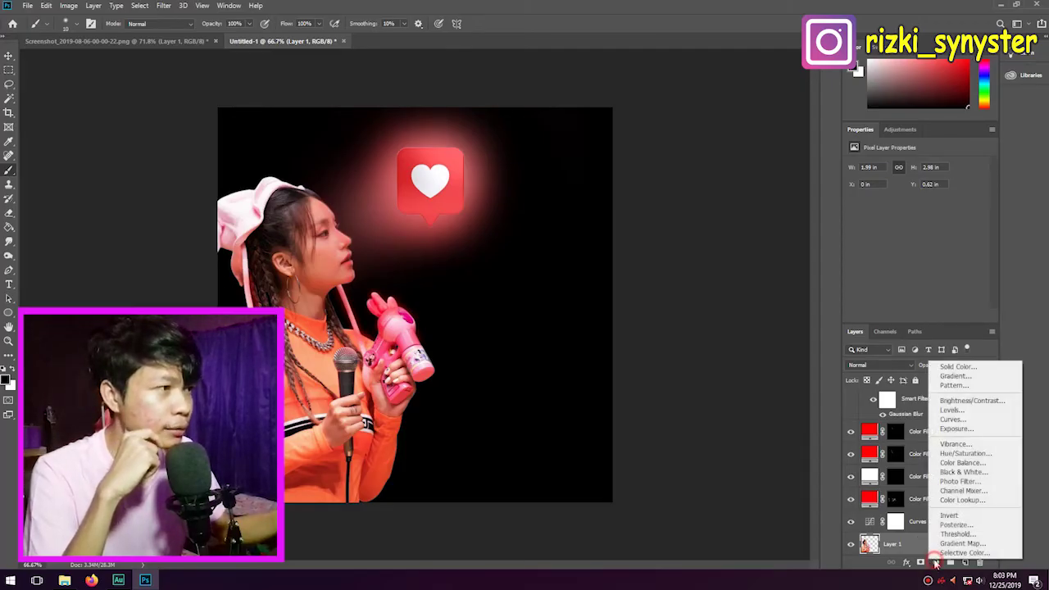
# Step: Undo a second Curves layer and add a black fill layer, Color Fill 5, with inverted mask
pyautogui.click(952, 421)
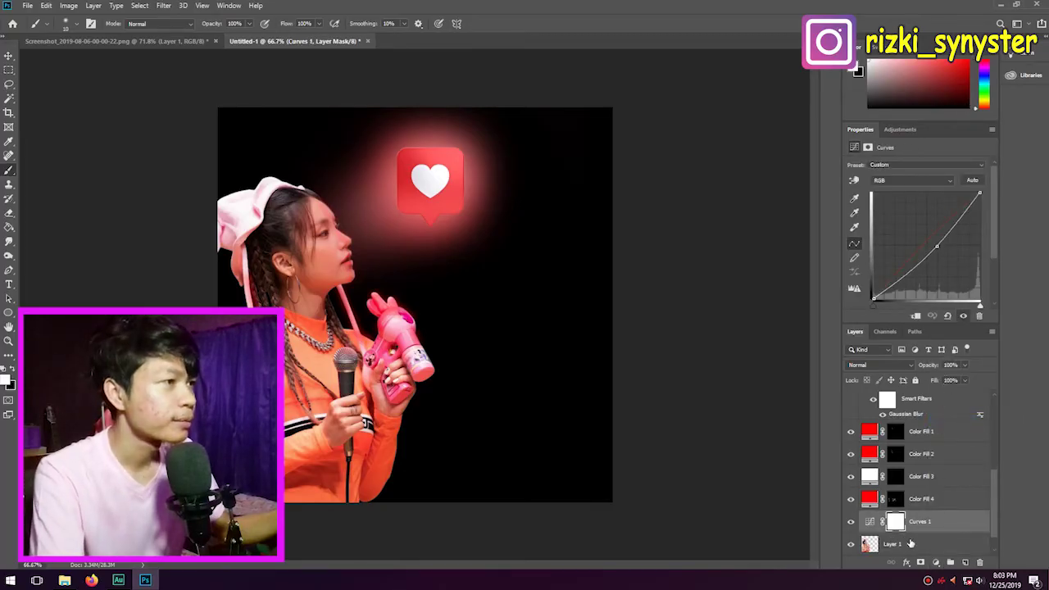
pyautogui.hotkey('ctrl', 'z')
pyautogui.click(936, 563)
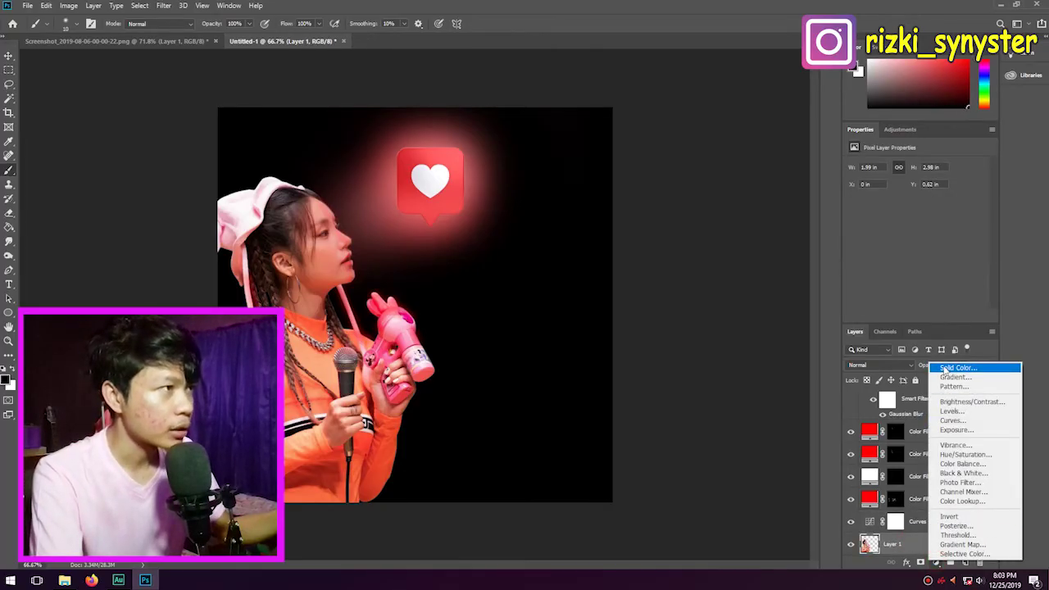
pyautogui.click(952, 367)
pyautogui.moveTo(435, 242)
pyautogui.mouseDown()
pyautogui.moveTo(444, 214)
pyautogui.moveTo(357, 295)
pyautogui.mouseUp()
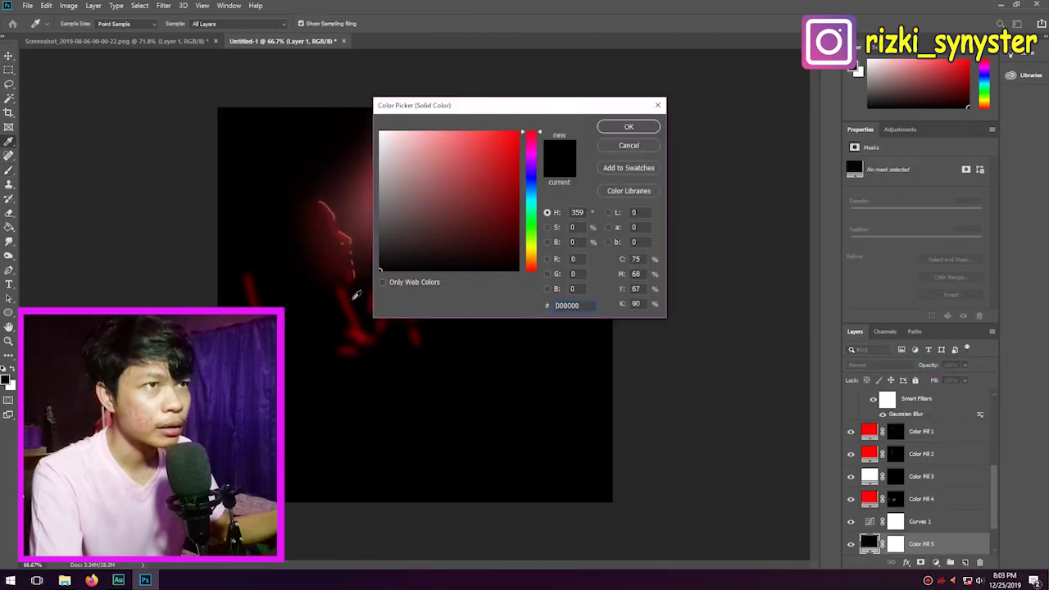
pyautogui.click(601, 128)
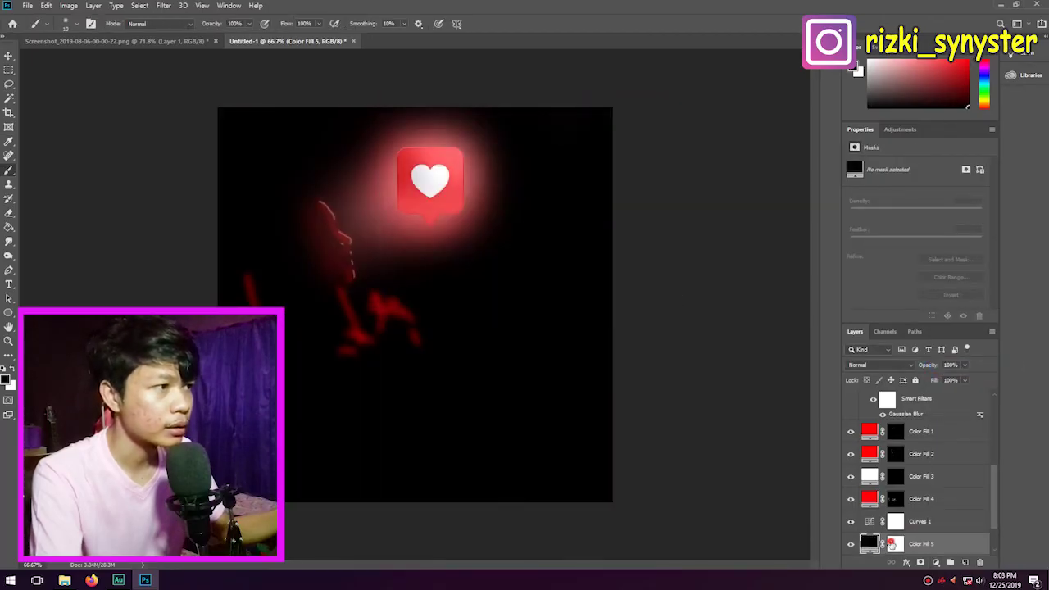
pyautogui.click(894, 543)
pyautogui.hotkey('ctrl', 'i')
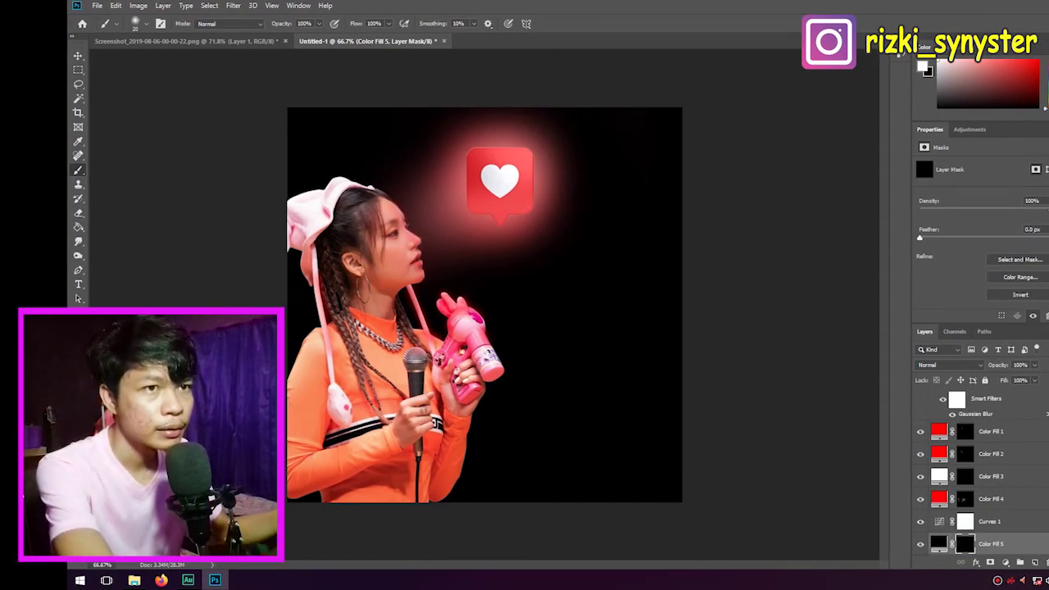
# Step: Paint over the woman's arm, torso, hat and hair edges, feathering the mask to 26.7 px
pyautogui.moveTo(286, 428); pyautogui.dragTo(373, 511)
pyautogui.moveTo(477, 443); pyautogui.dragTo(345, 477)
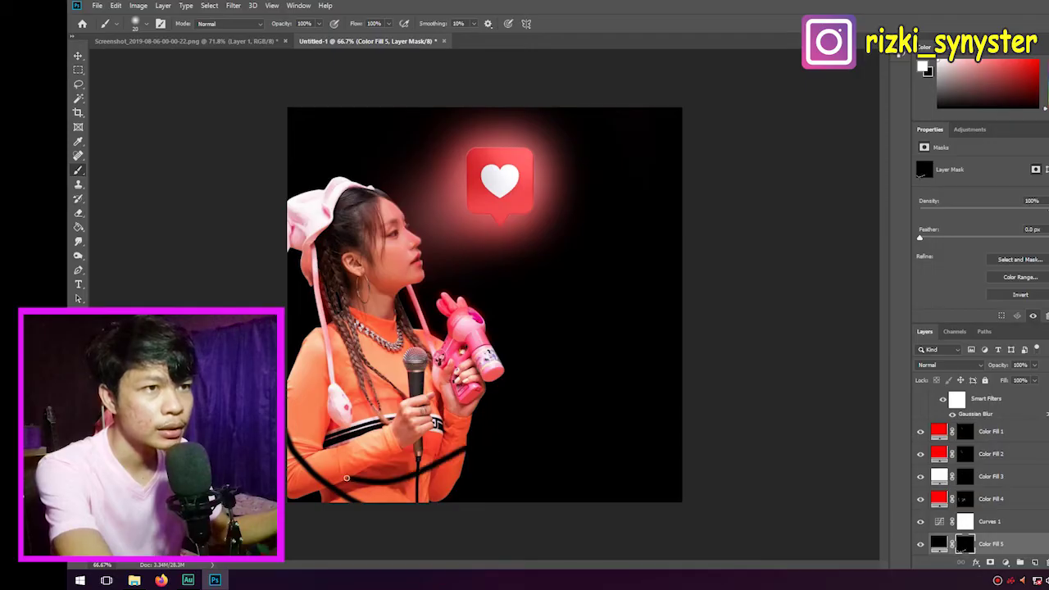
pyautogui.moveTo(300, 360); pyautogui.dragTo(329, 419)
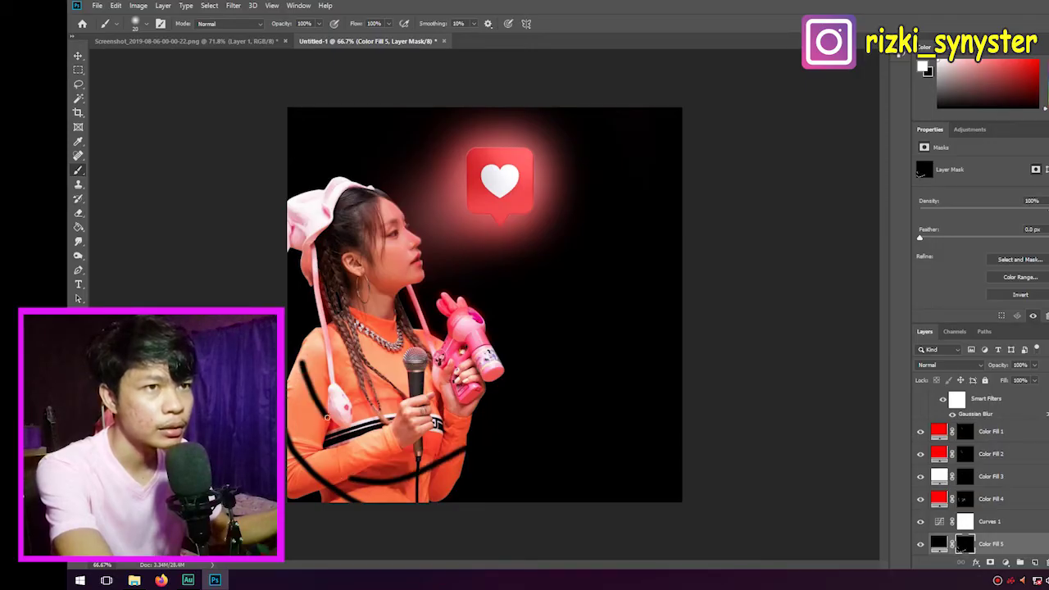
pyautogui.moveTo(945, 239); pyautogui.dragTo(981, 243)
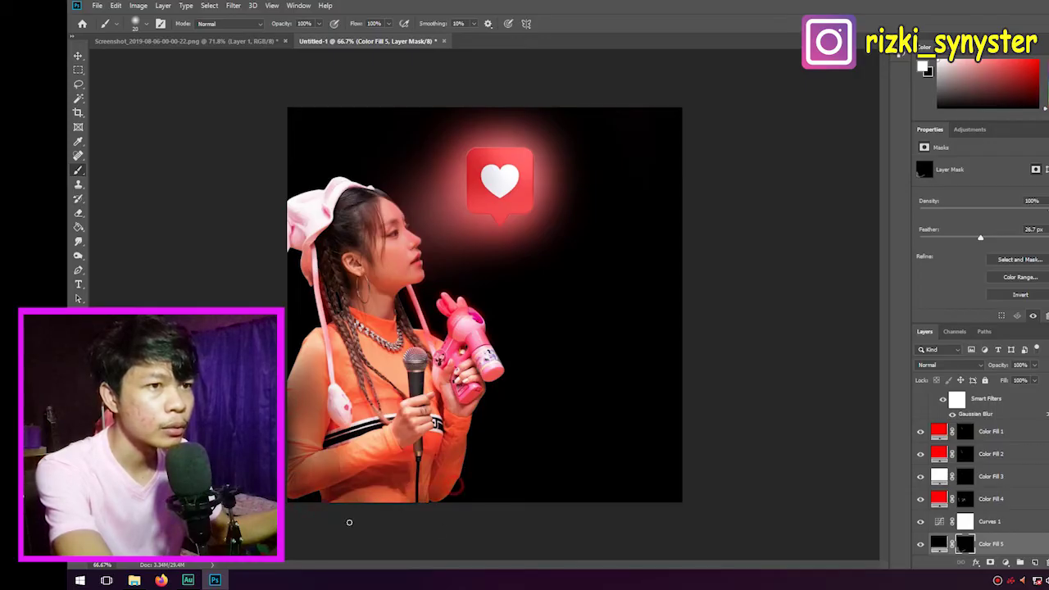
pyautogui.click(408, 508)
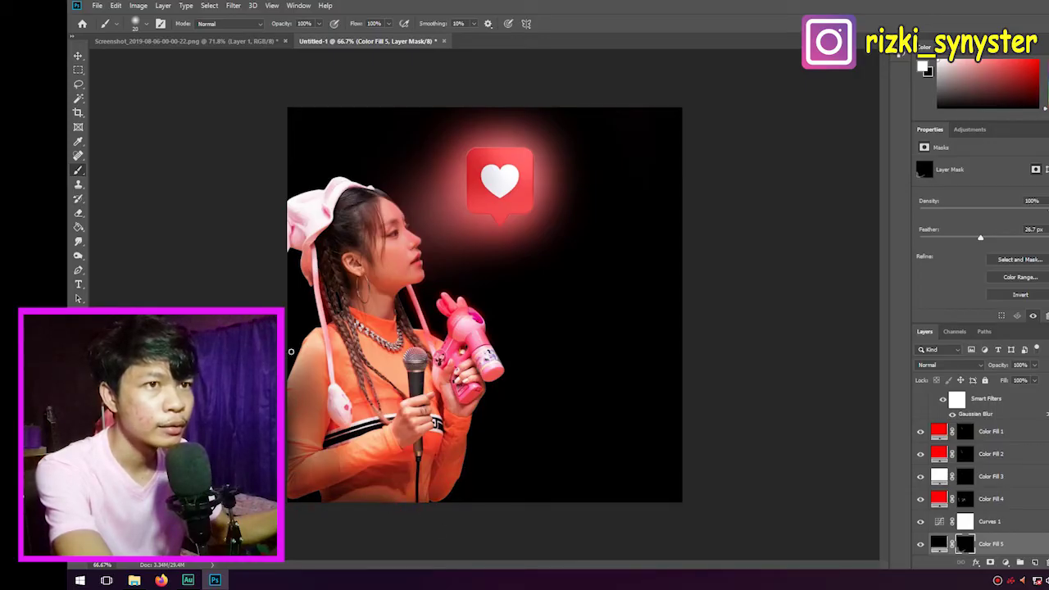
pyautogui.moveTo(311, 328); pyautogui.dragTo(303, 369)
pyautogui.moveTo(287, 182); pyautogui.dragTo(281, 266)
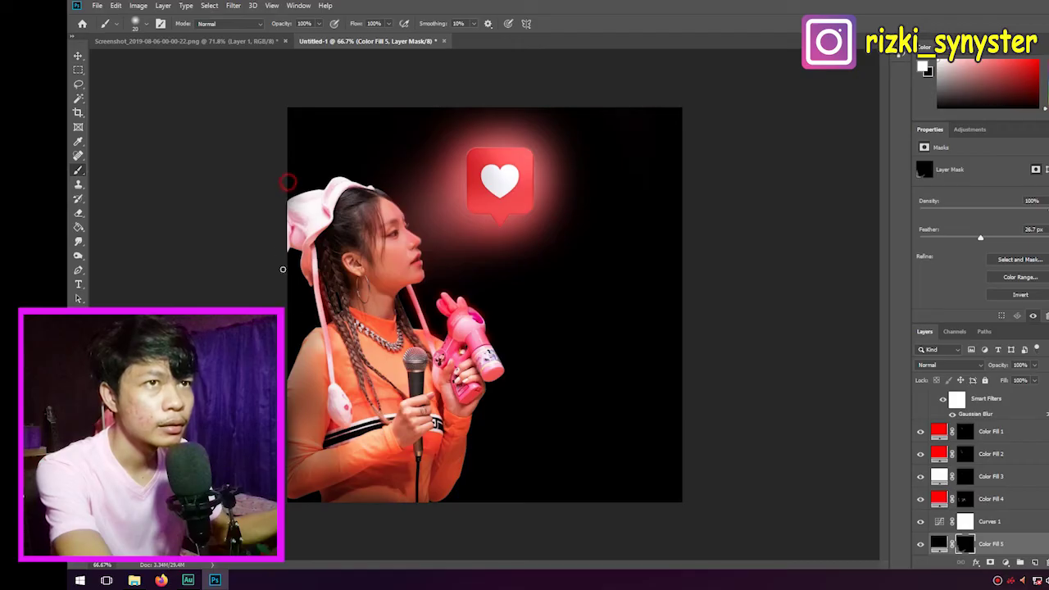
pyautogui.moveTo(316, 188); pyautogui.dragTo(312, 331)
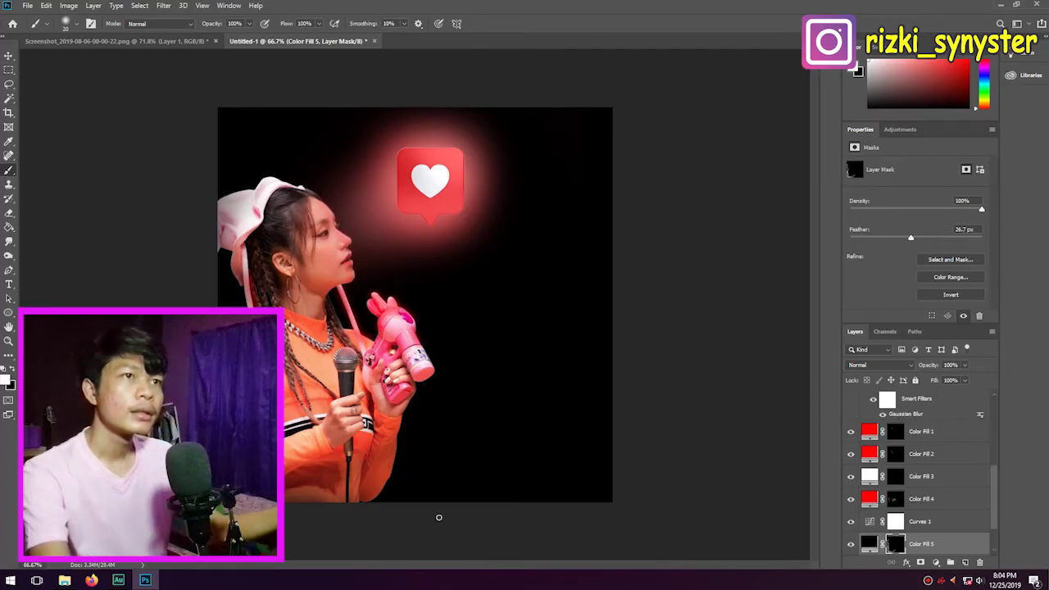
# Step: Drag the city skyline image from its folder onto the poster
pyautogui.click(65, 580)
pyautogui.click(303, 197)
pyautogui.moveTo(326, 191); pyautogui.dragTo(488, 475)
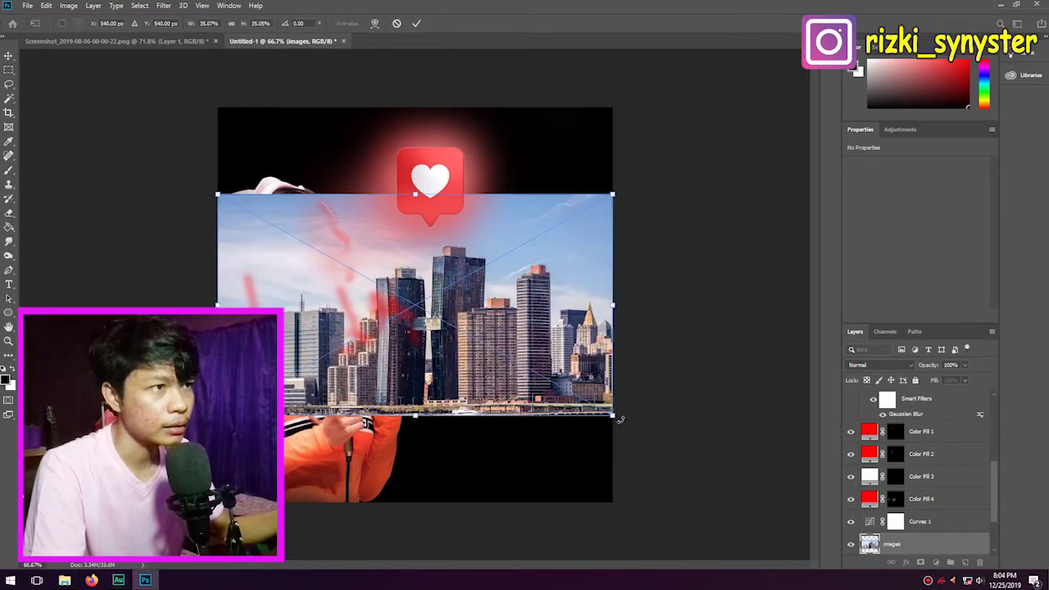
# Step: Enlarge the placed skyline image toward the top-right and commit its size
pyautogui.moveTo(613, 416); pyautogui.dragTo(747, 517)
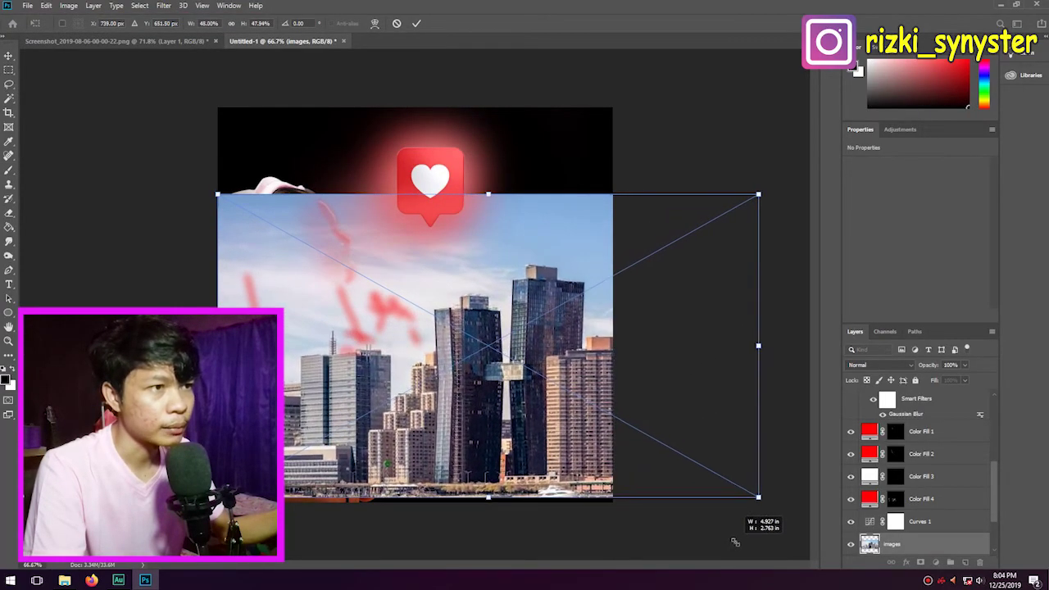
pyautogui.hotkey('ctrl', '-')
pyautogui.hotkey('ctrl', '-')
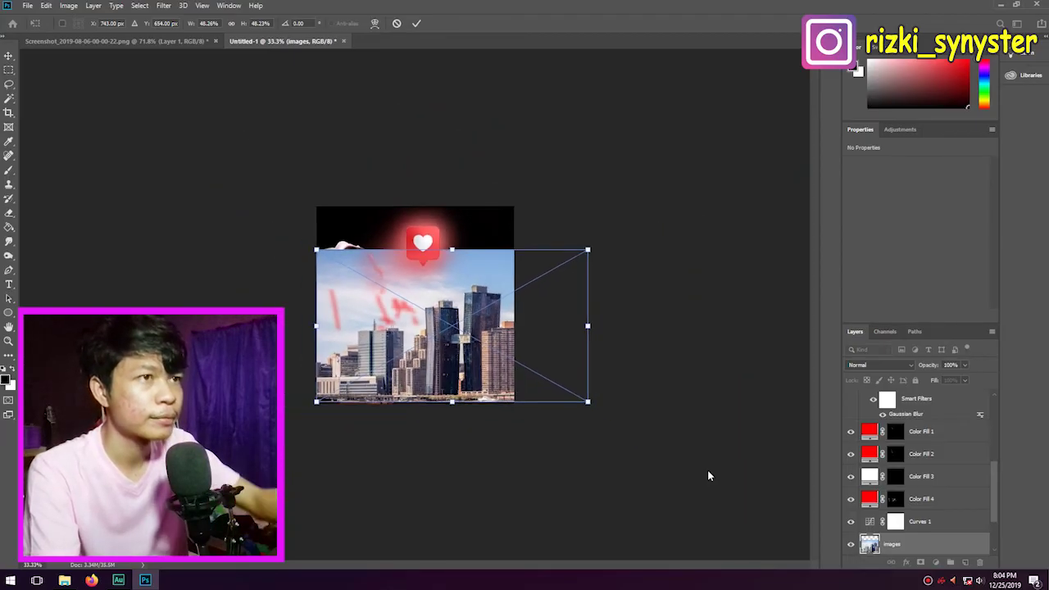
pyautogui.moveTo(587, 250); pyautogui.dragTo(679, 176)
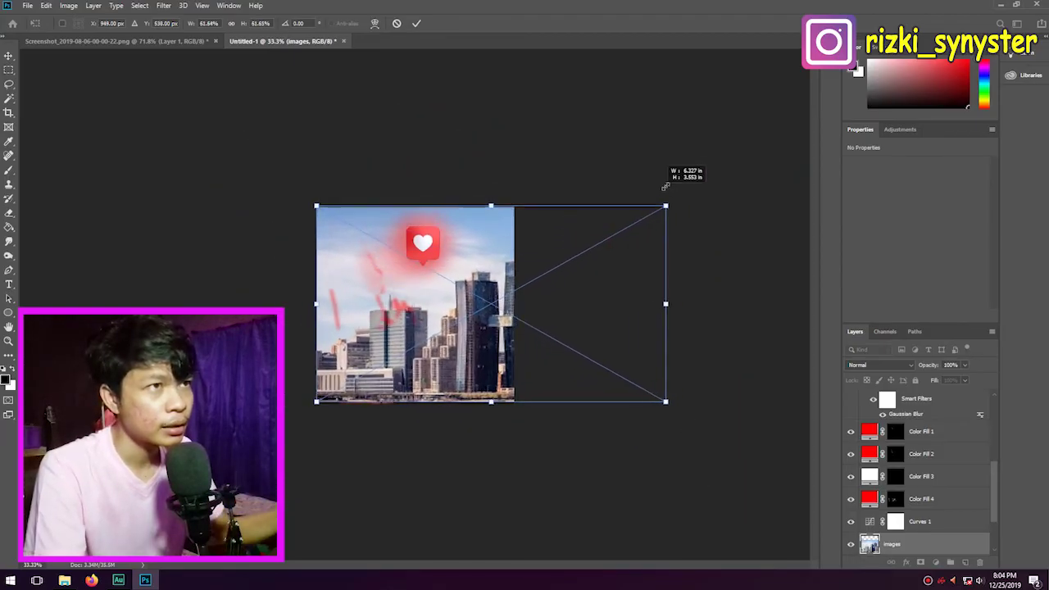
pyautogui.press('Return')
pyautogui.press('b')
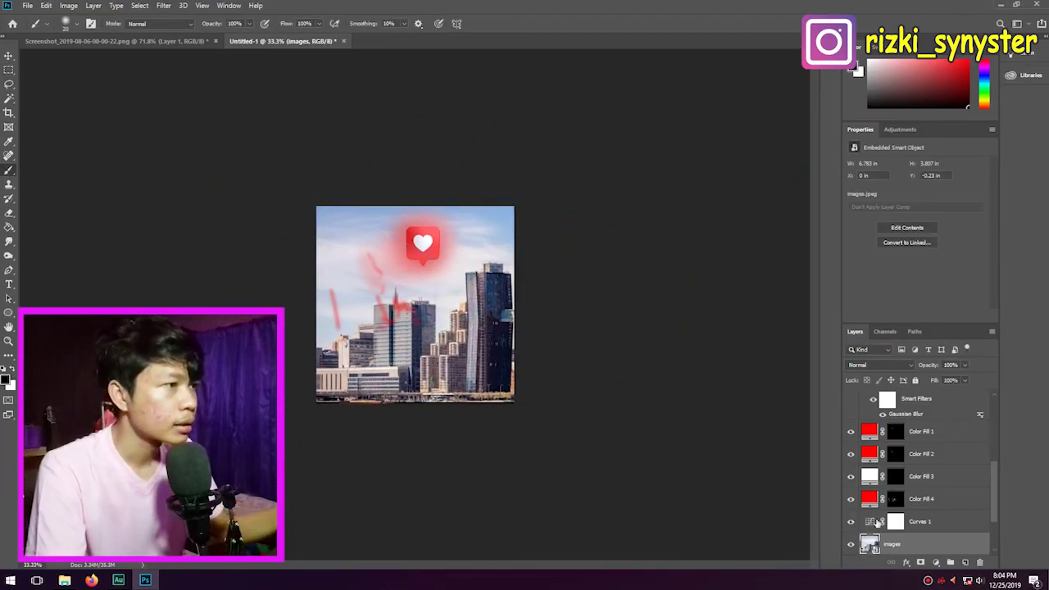
# Step: Move the skyline layer beneath the woman and shift it sideways behind her
pyautogui.scroll(-2, 924, 547)
pyautogui.scroll(-1, 924, 548)
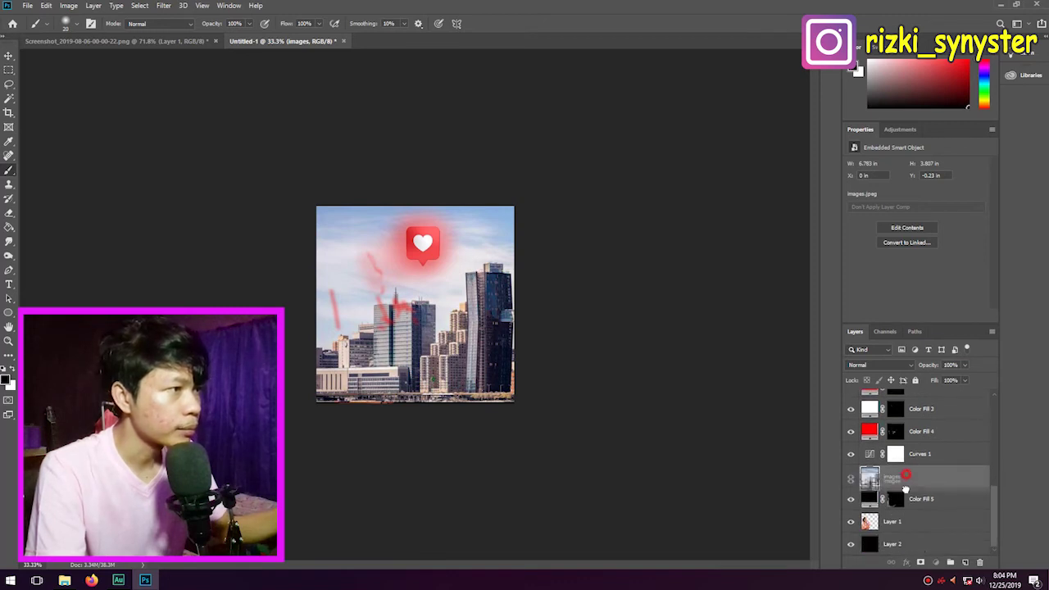
pyautogui.moveTo(904, 480); pyautogui.dragTo(901, 533)
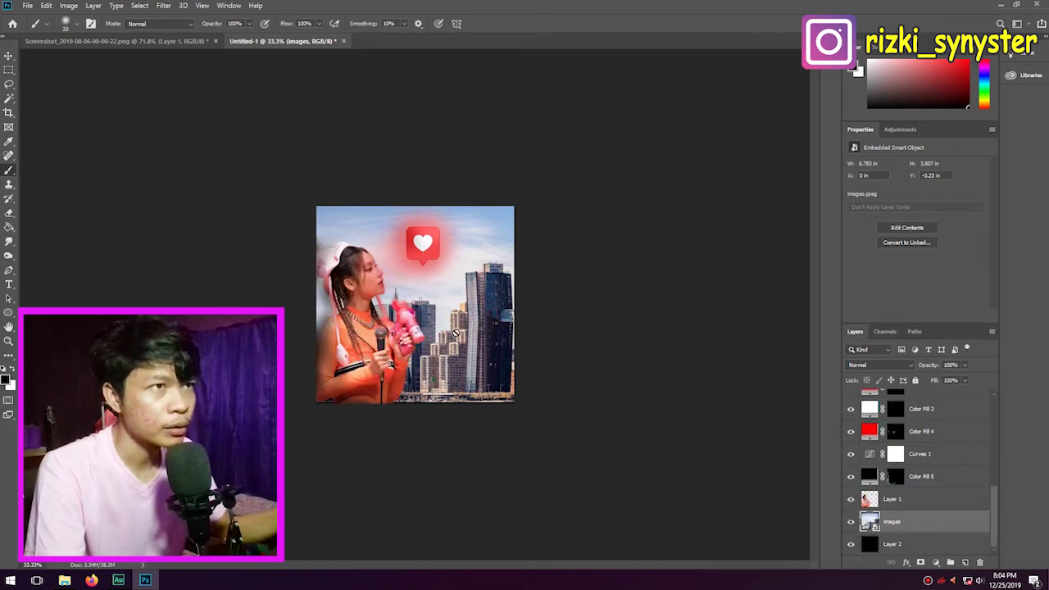
pyautogui.press('v')
pyautogui.moveTo(456, 332)
pyautogui.mouseDown()
pyautogui.moveTo(459, 356)
pyautogui.moveTo(427, 362)
pyautogui.mouseUp()
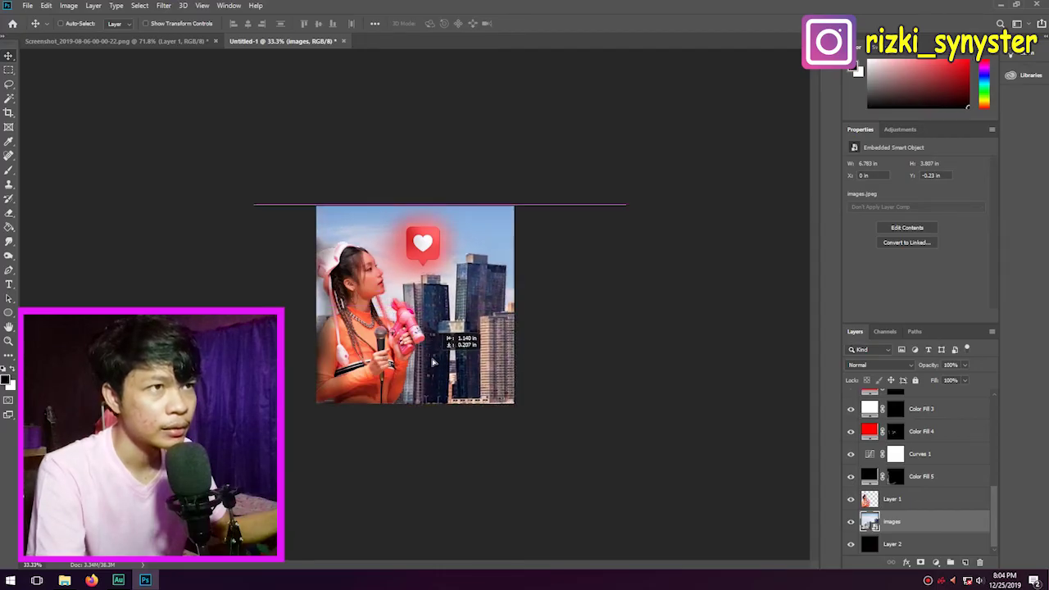
# Step: Rescale and reposition the skyline so it fills the square poster, then fit the view
pyautogui.hotkey('ctrl', 't')
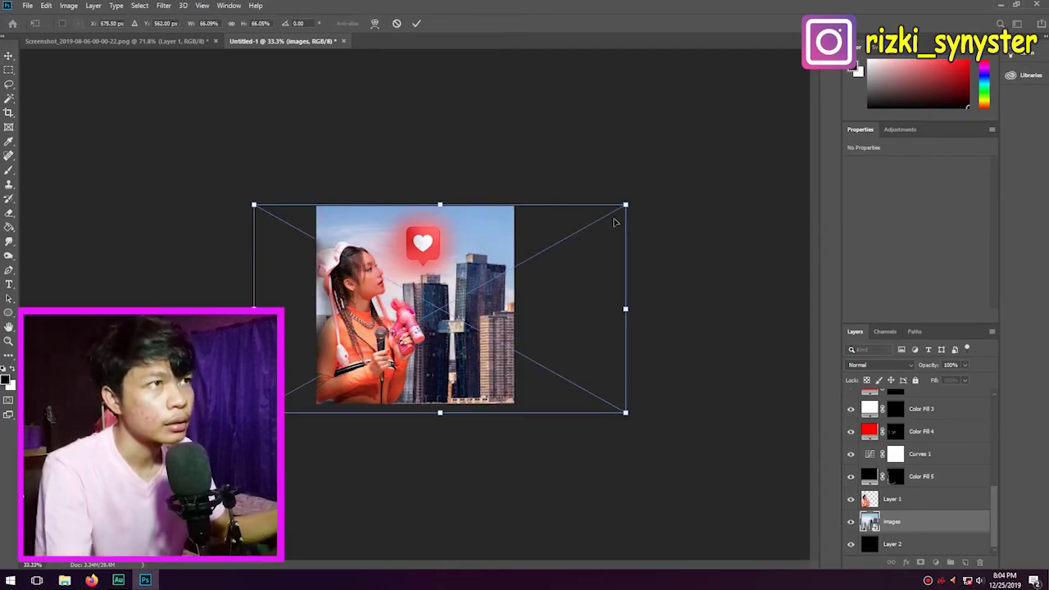
pyautogui.moveTo(621, 208); pyautogui.dragTo(686, 170)
pyautogui.moveTo(607, 277)
pyautogui.mouseDown()
pyautogui.moveTo(577, 277)
pyautogui.moveTo(592, 281)
pyautogui.mouseUp()
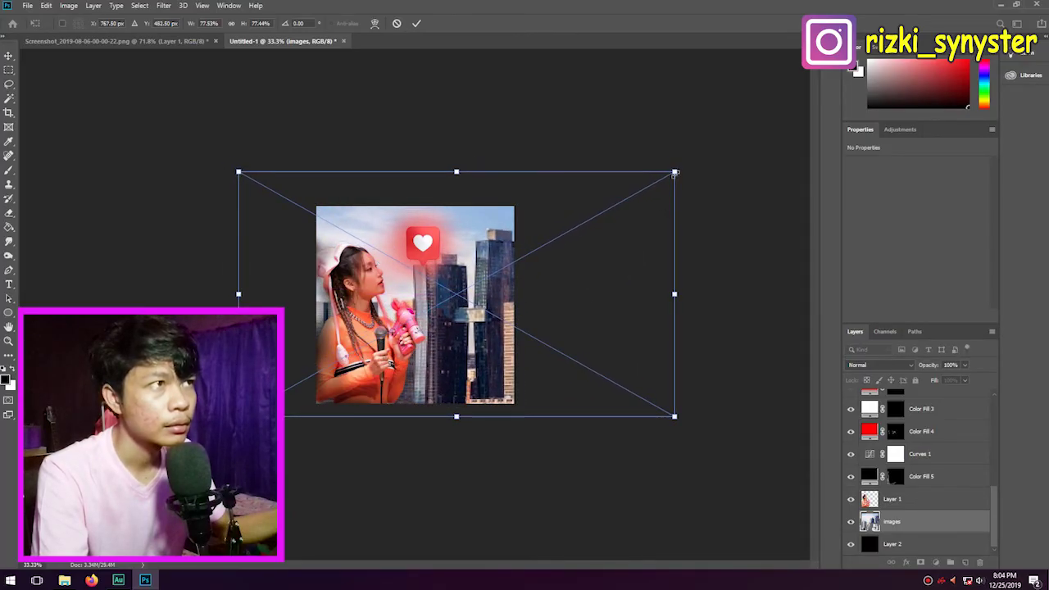
pyautogui.moveTo(674, 172); pyautogui.dragTo(658, 178)
pyautogui.moveTo(583, 276); pyautogui.dragTo(592, 280)
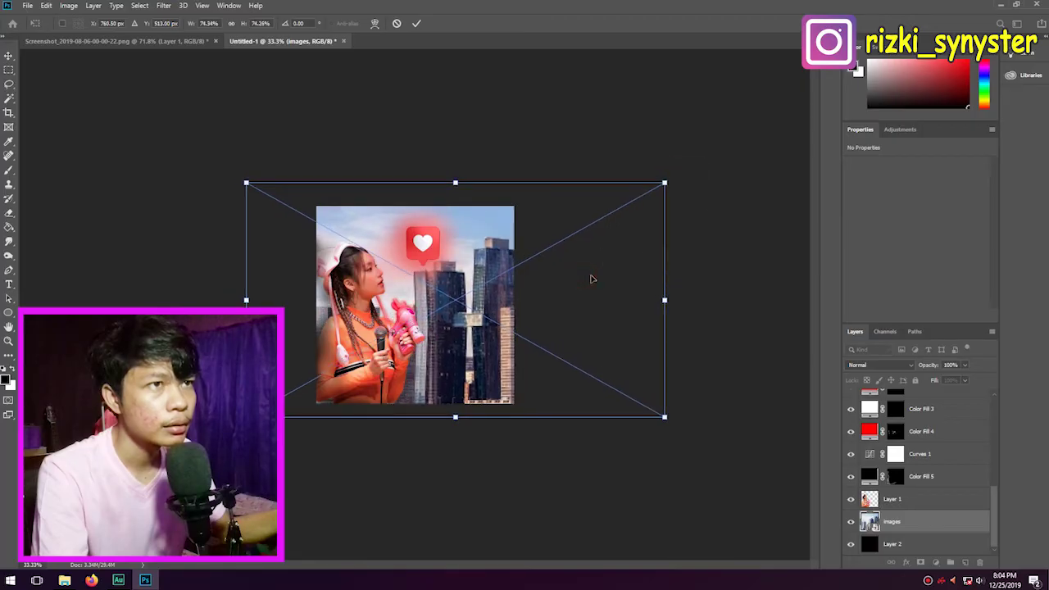
pyautogui.press('Return')
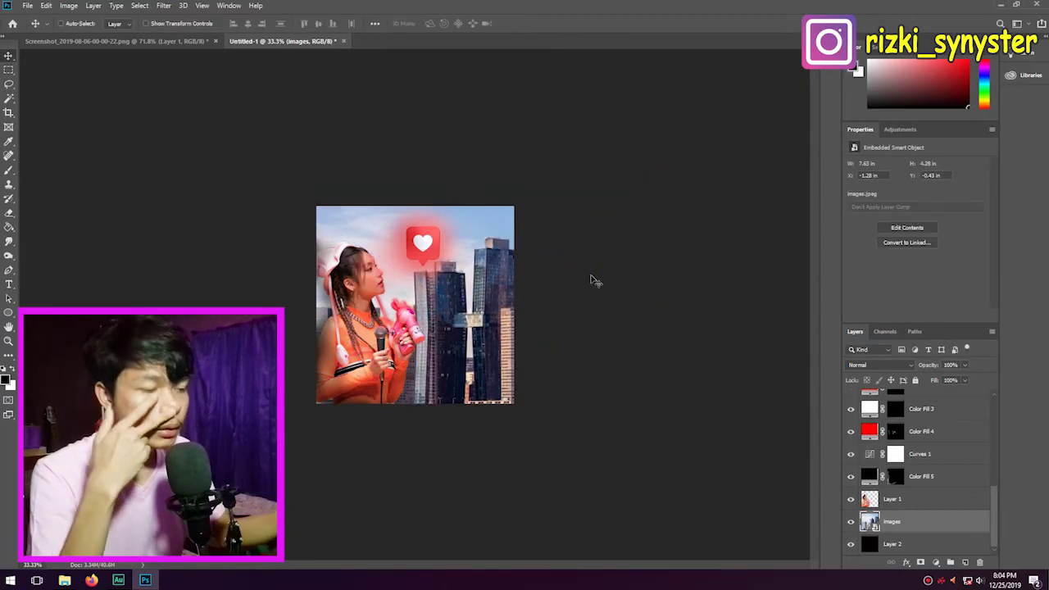
pyautogui.hotkey('ctrl', '0')
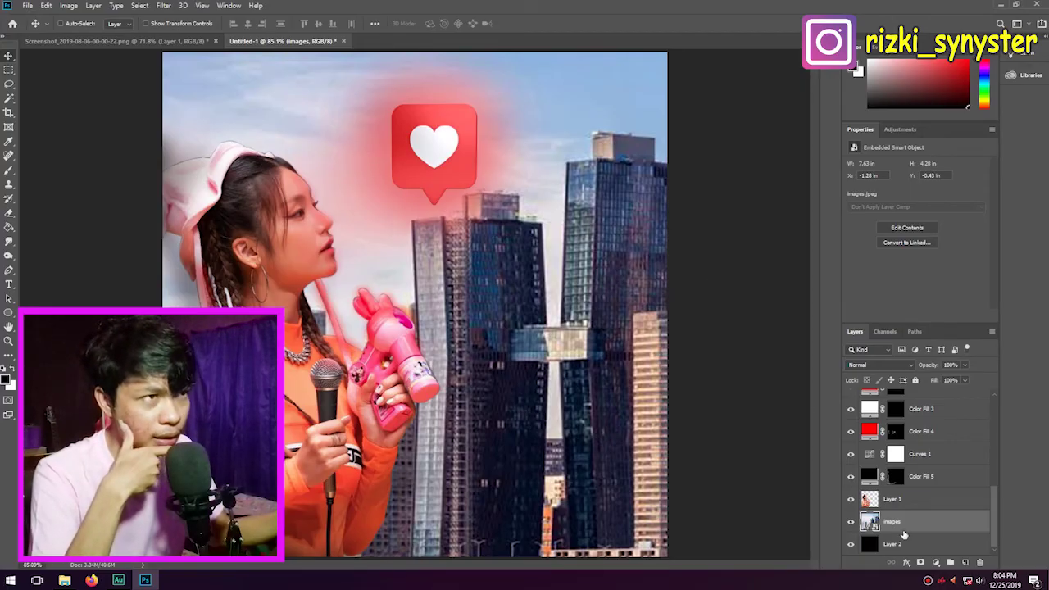
# Step: Add a Curves adjustment above the skyline and pull the RGB curve down for contrast
pyautogui.click(935, 563)
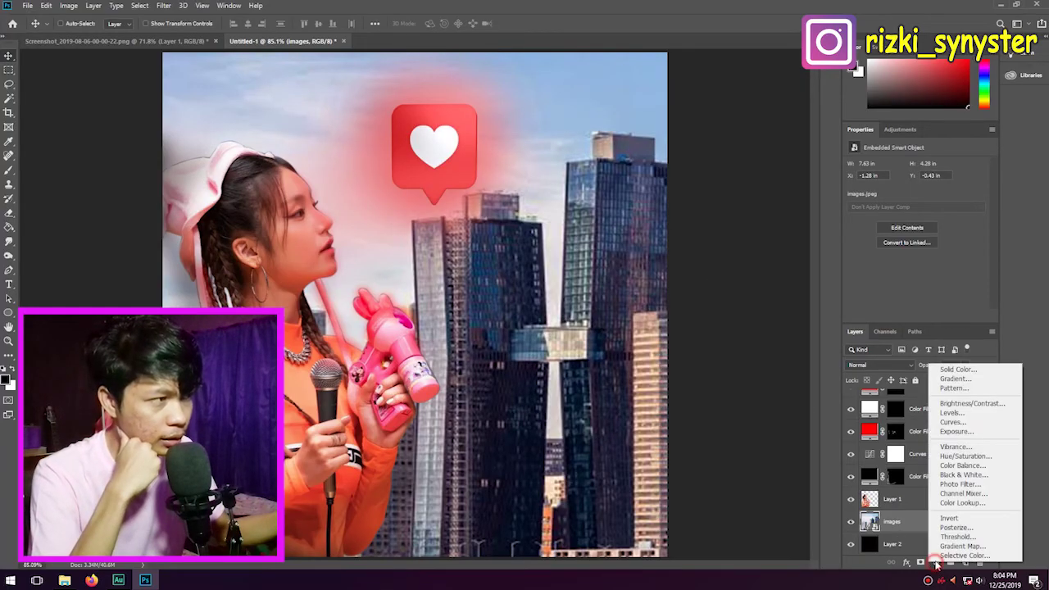
pyautogui.click(952, 422)
pyautogui.moveTo(933, 244); pyautogui.dragTo(938, 245)
pyautogui.moveTo(943, 246); pyautogui.dragTo(947, 250)
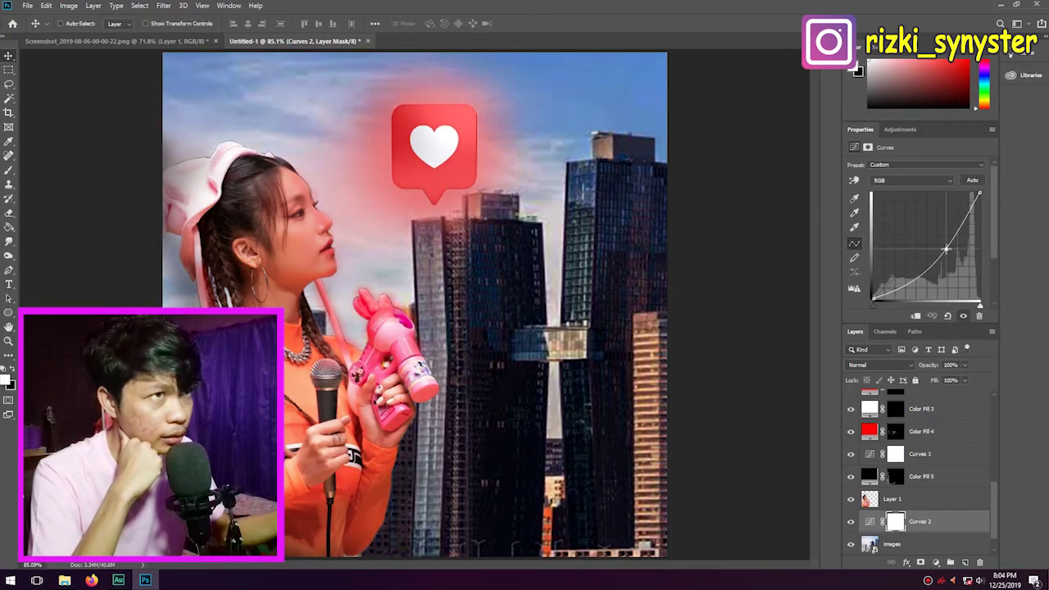
# Step: Raise the Red curve, lower Green and tweak Blue for a purple-pink tint
pyautogui.click(911, 180)
pyautogui.click(917, 194)
pyautogui.moveTo(930, 237); pyautogui.dragTo(931, 229)
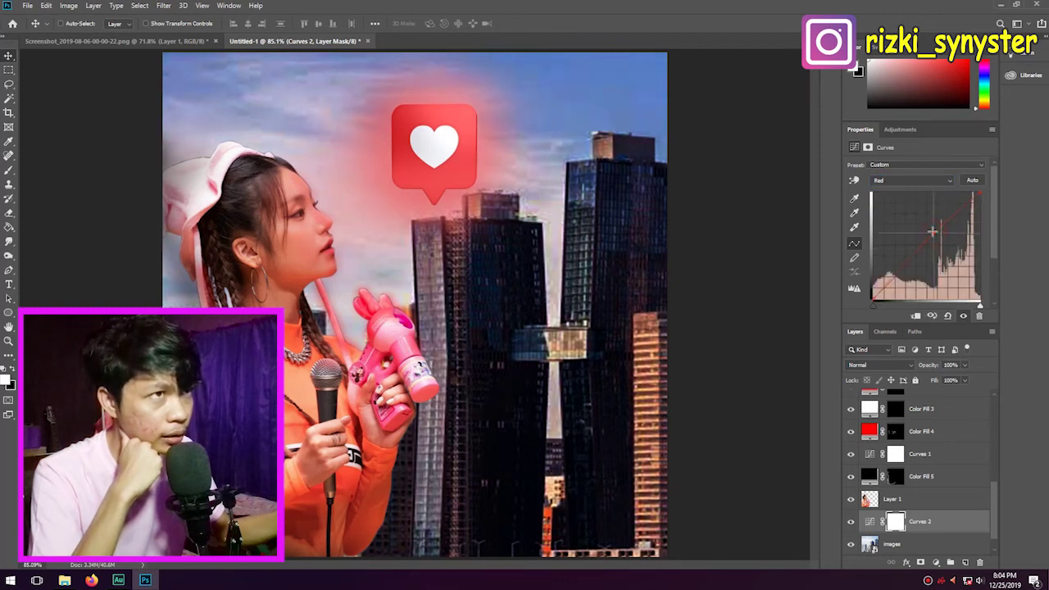
pyautogui.click(934, 181)
pyautogui.click(927, 204)
pyautogui.moveTo(932, 235); pyautogui.dragTo(938, 240)
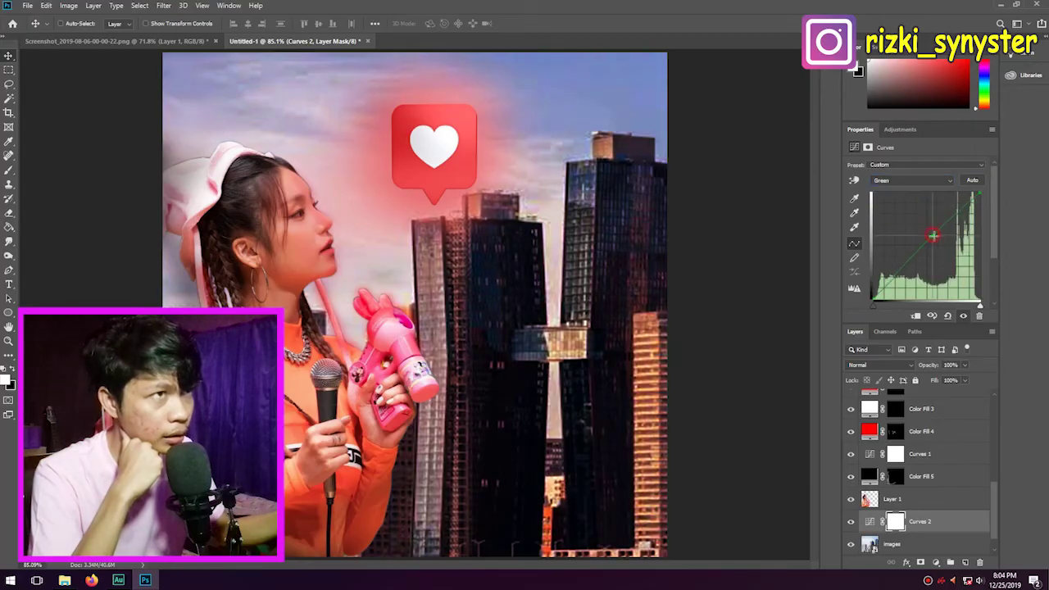
pyautogui.click(928, 180)
pyautogui.click(917, 214)
pyautogui.moveTo(933, 235); pyautogui.dragTo(935, 240)
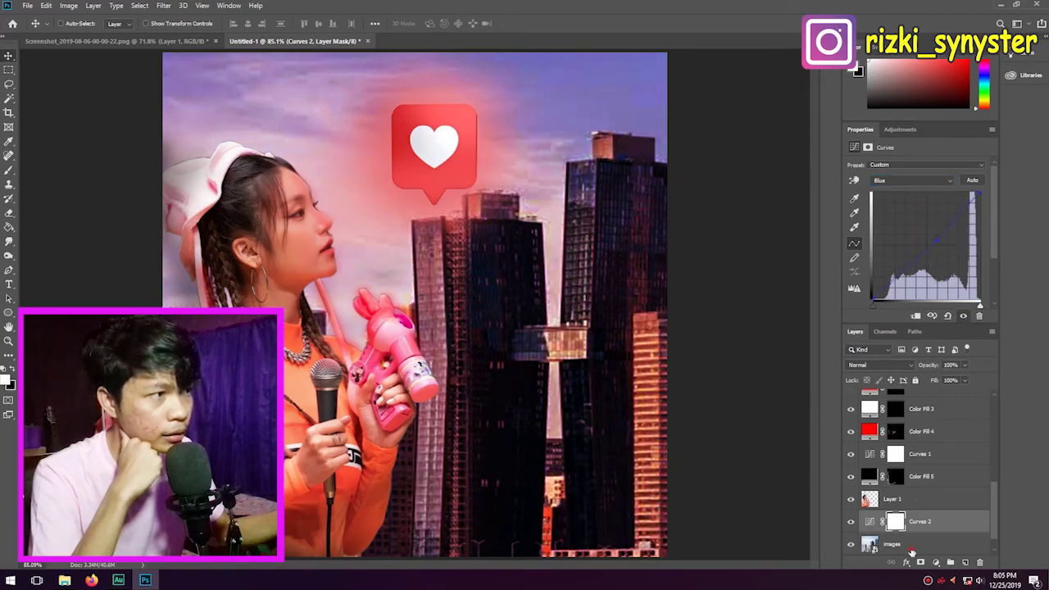
pyautogui.click(912, 550)
pyautogui.scroll(-1, 888, 547)
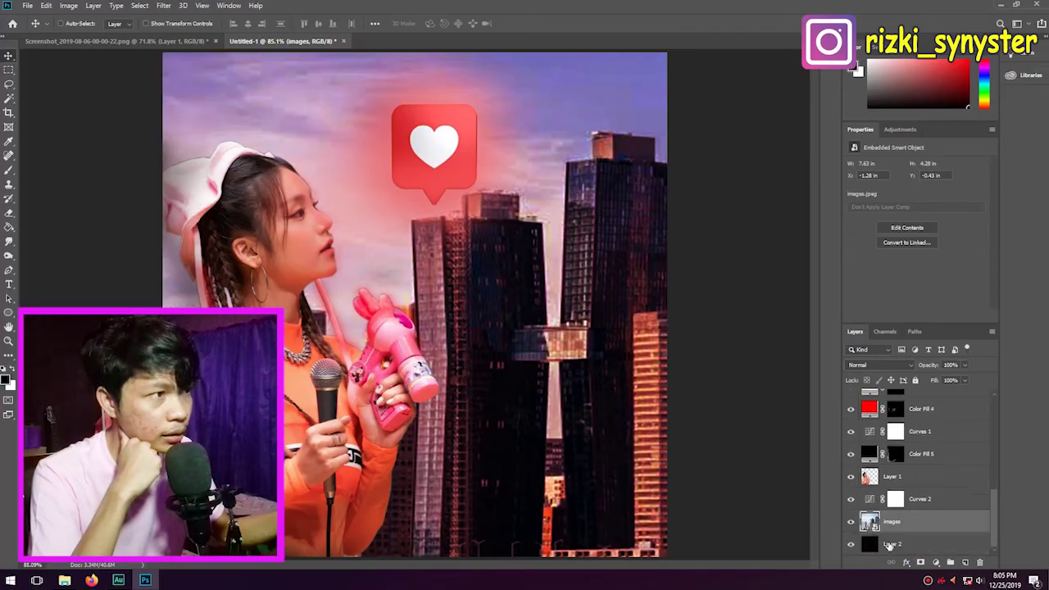
# Step: Set the skyline images layer to 61% opacity and 85% fill
pyautogui.click(965, 364)
pyautogui.click(944, 379)
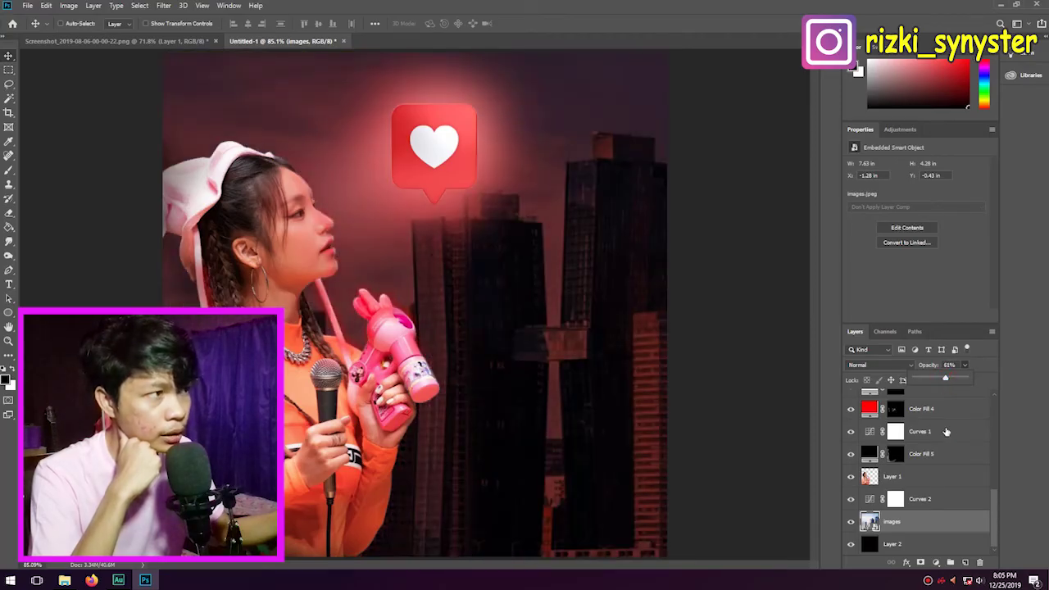
pyautogui.click(951, 407)
pyautogui.click(966, 382)
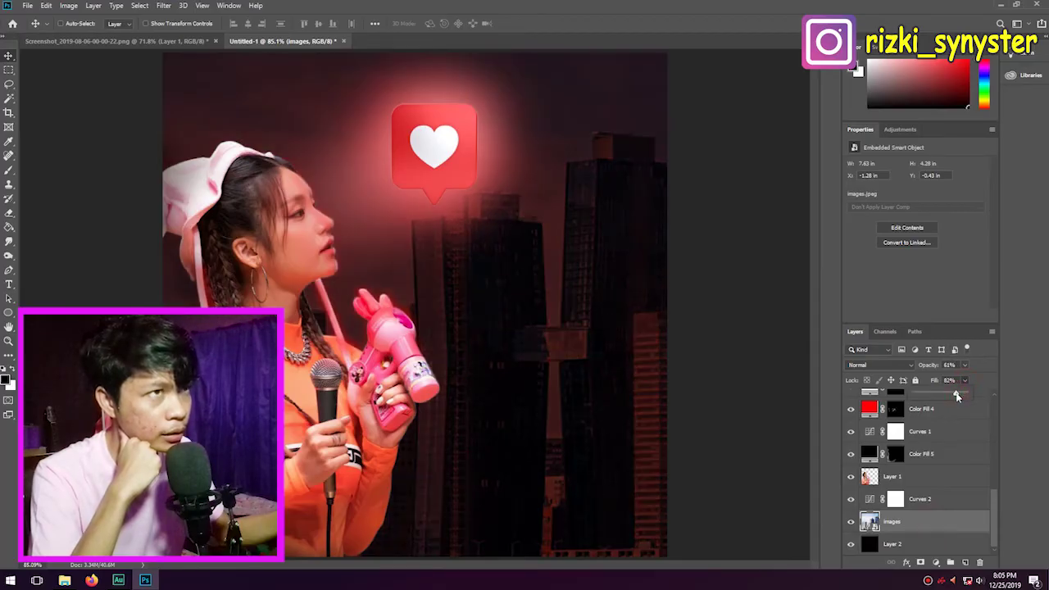
pyautogui.moveTo(956, 396); pyautogui.dragTo(957, 396)
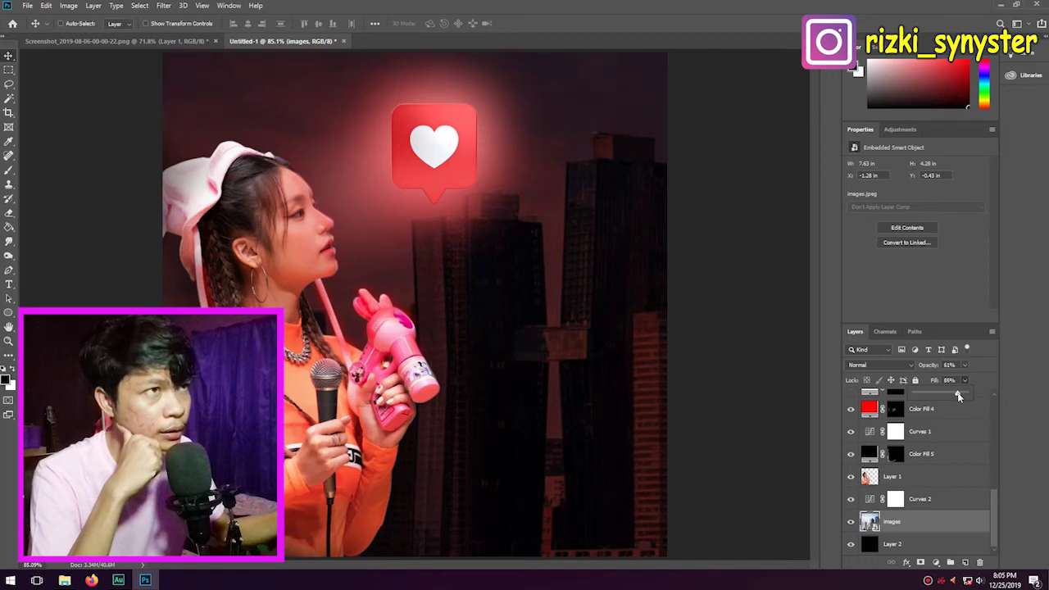
pyautogui.click(612, 341)
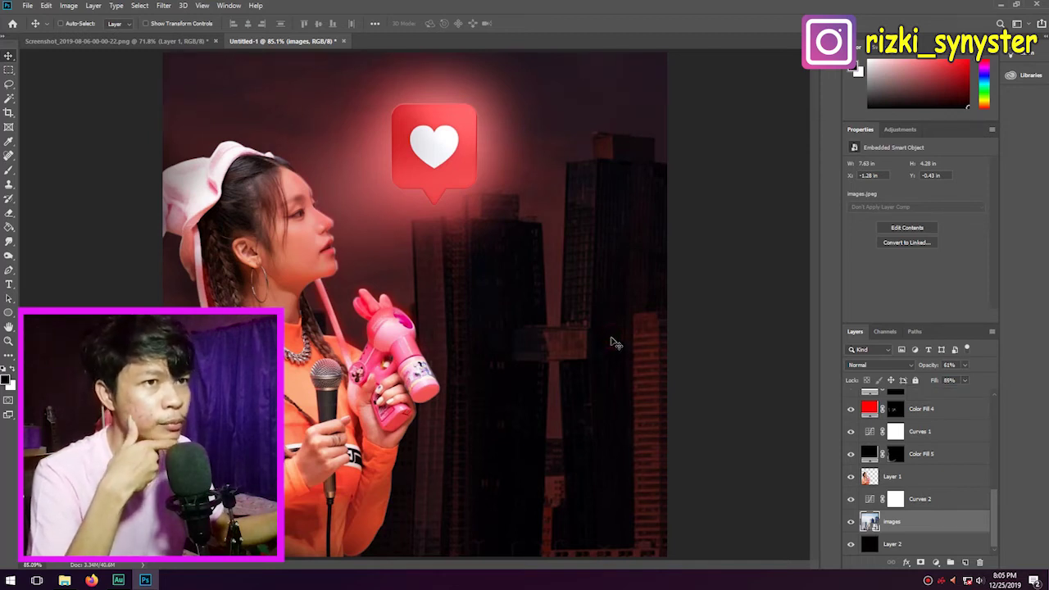
pyautogui.hotkey('ctrl', '-')
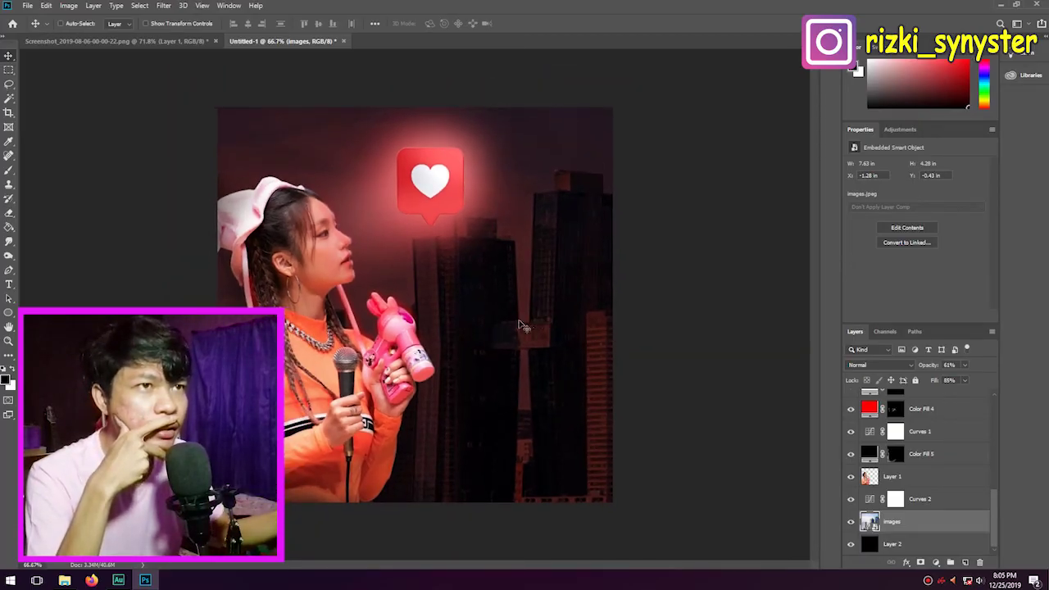
pyautogui.scroll(1, 898, 445)
# Step: Zoom to the woman's face and try painting on the Color Fill 4 mask, then undo
pyautogui.scroll(1, 899, 445)
pyautogui.scroll(1, 898, 445)
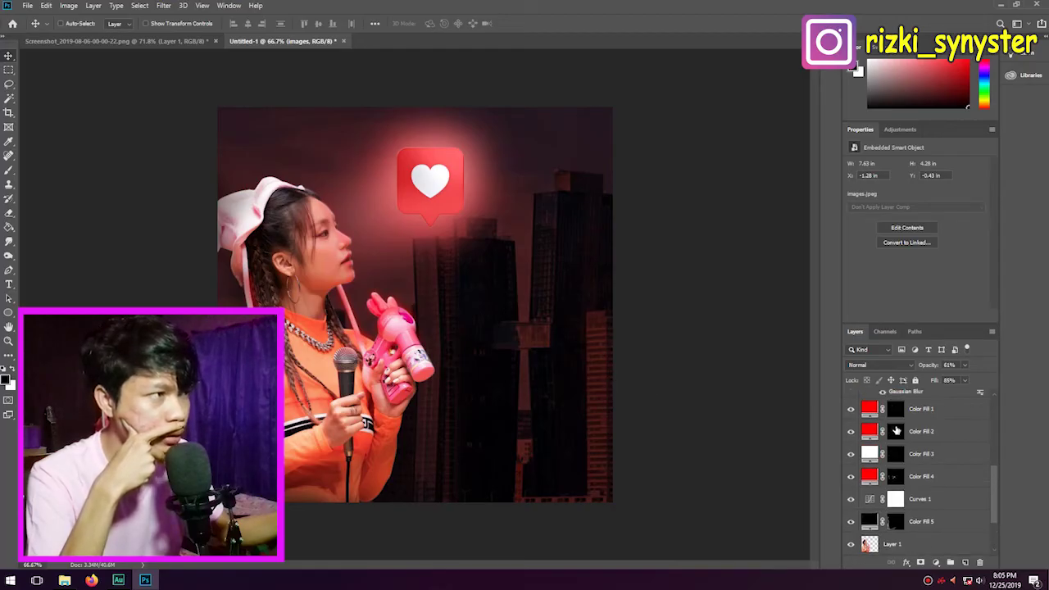
pyautogui.click(893, 476)
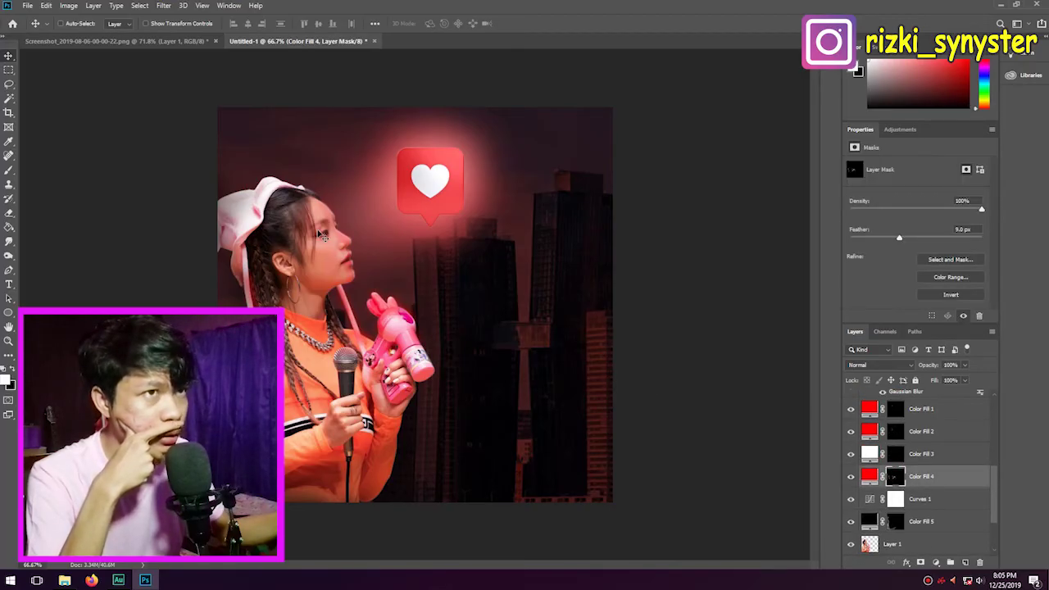
pyautogui.hotkey('ctrl', '1')
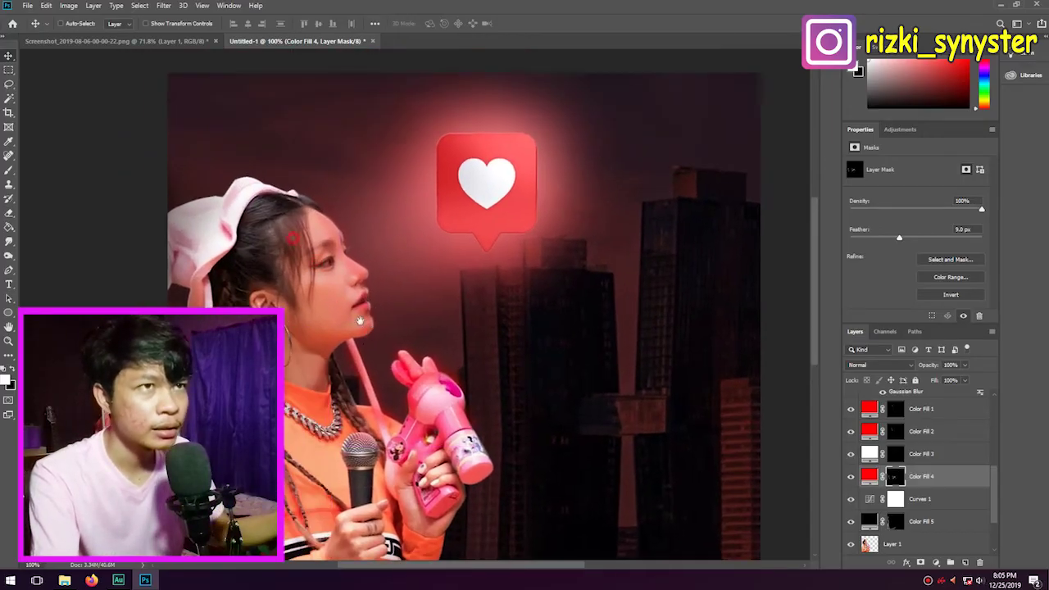
pyautogui.moveTo(24, 90); pyautogui.dragTo(85, 210)
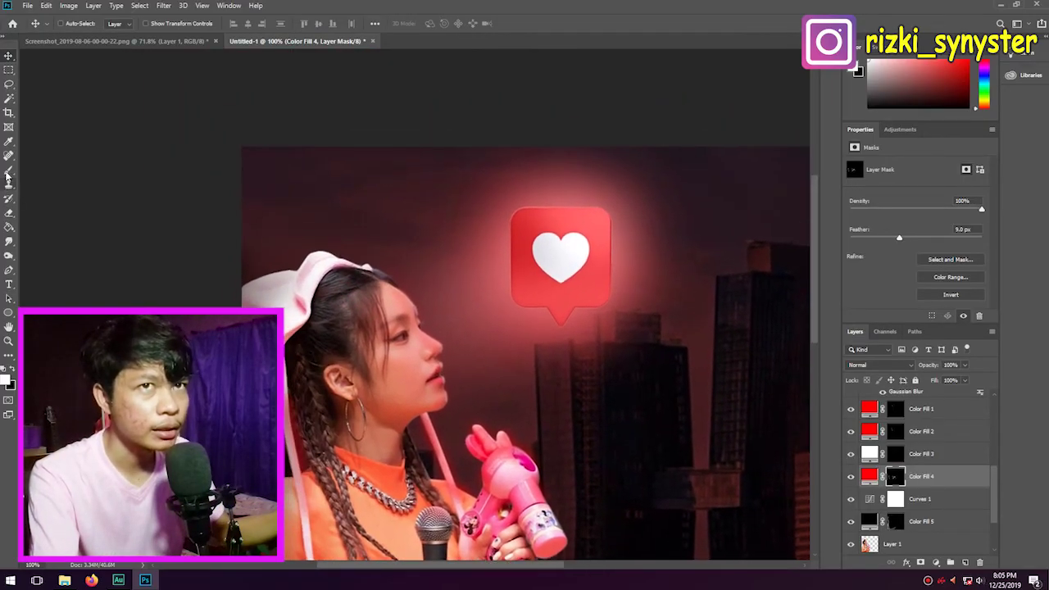
pyautogui.click(8, 171)
pyautogui.moveTo(391, 298); pyautogui.dragTo(415, 347)
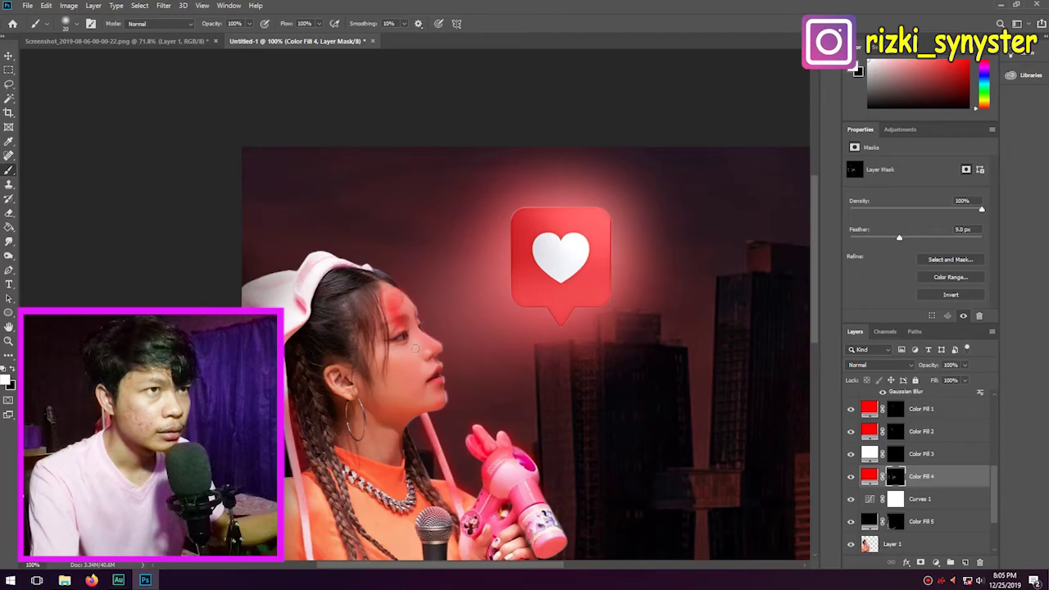
pyautogui.hotkey('ctrl', 'z')
# Step: Add a bright red Solid Color fill above Layer 1 with an inverted mask
pyautogui.click(916, 544)
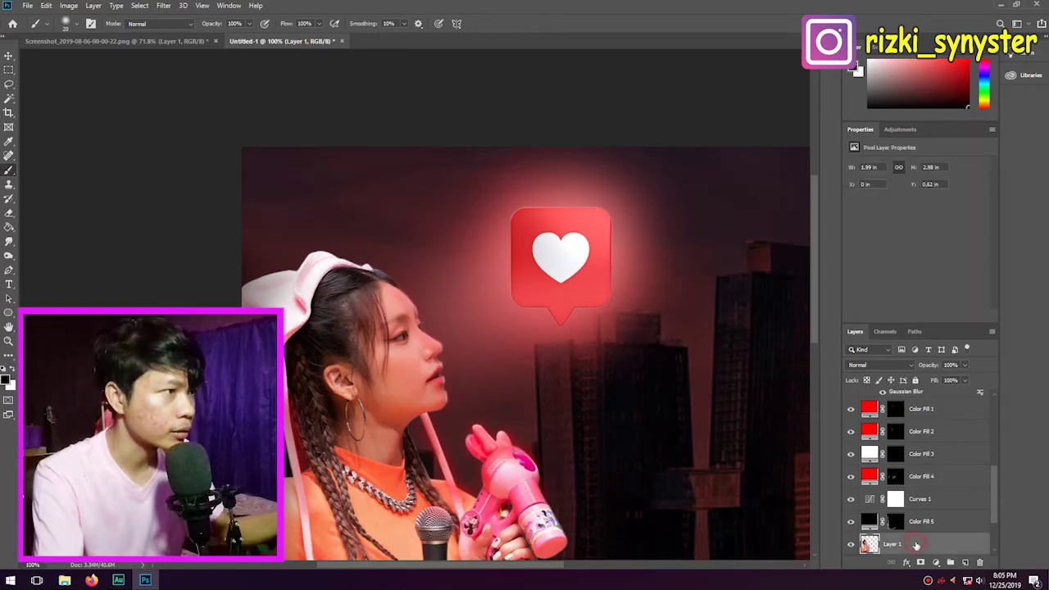
pyautogui.click(936, 562)
pyautogui.click(949, 362)
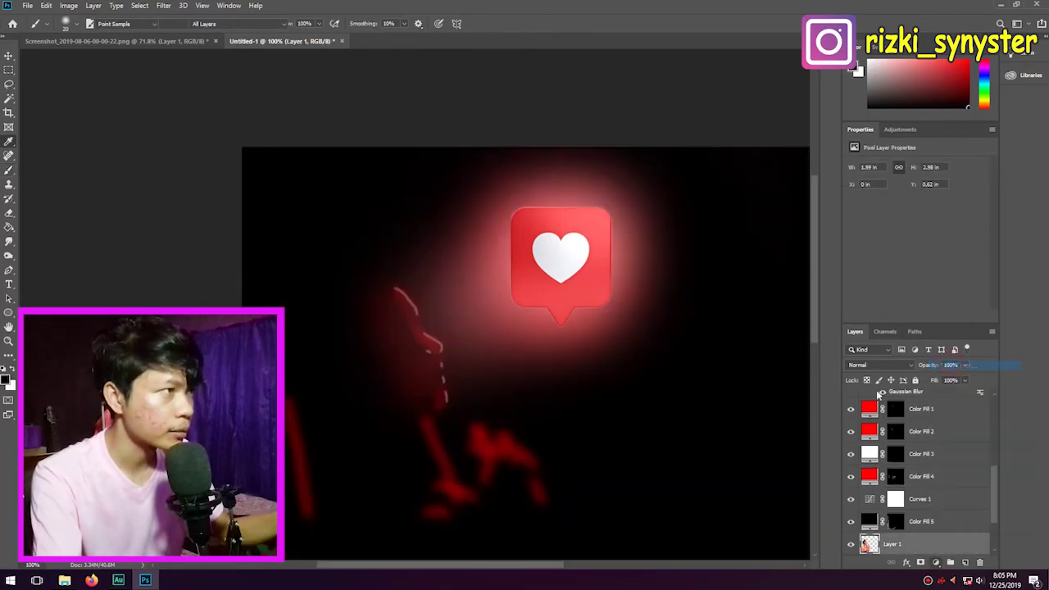
pyautogui.moveTo(487, 238); pyautogui.dragTo(518, 132)
pyautogui.click(629, 126)
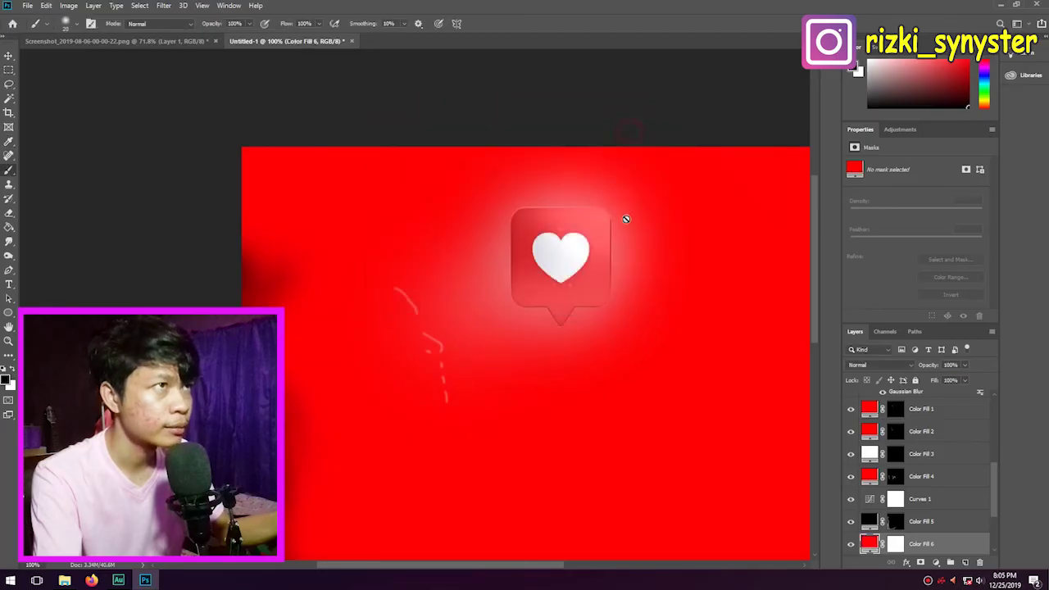
pyautogui.click(895, 544)
pyautogui.hotkey('ctrl', 'i')
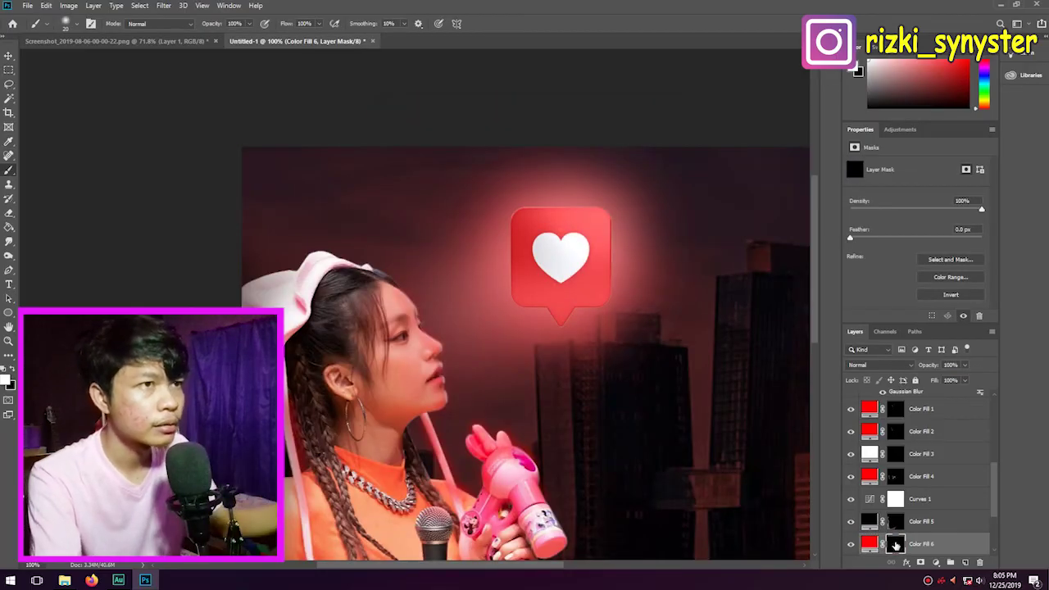
# Step: Paint red light down the woman's face profile and feather the mask to 28.9 px
pyautogui.moveTo(385, 292); pyautogui.dragTo(411, 401)
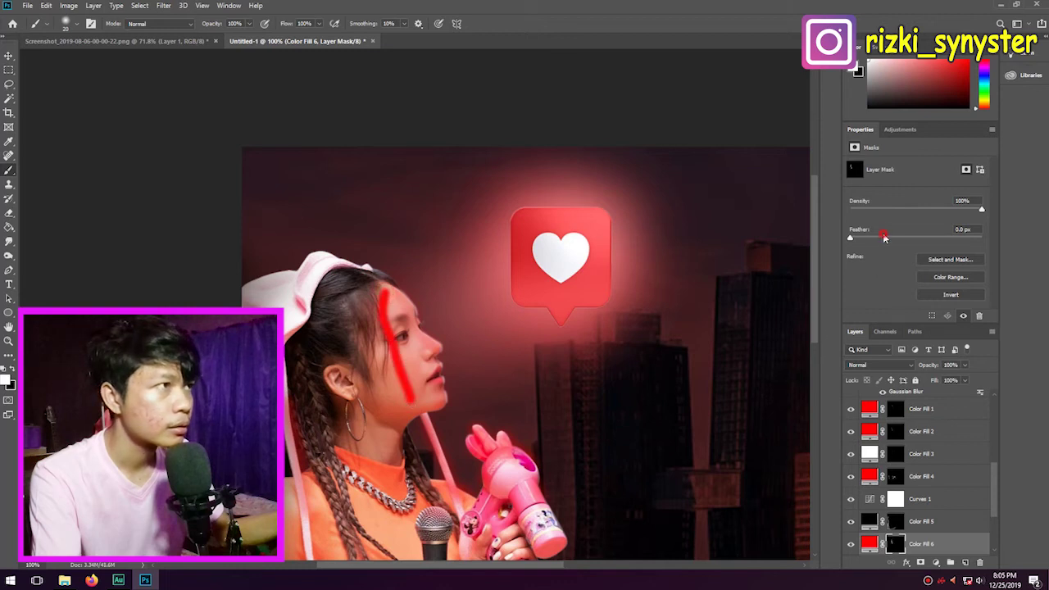
pyautogui.moveTo(898, 237); pyautogui.dragTo(914, 237)
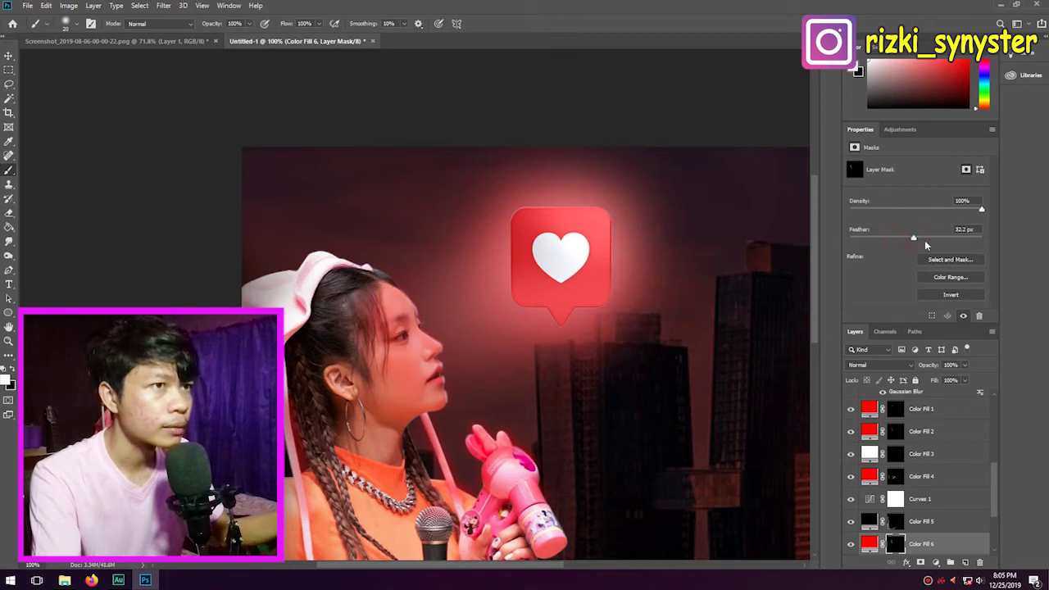
pyautogui.moveTo(510, 370); pyautogui.dragTo(547, 276)
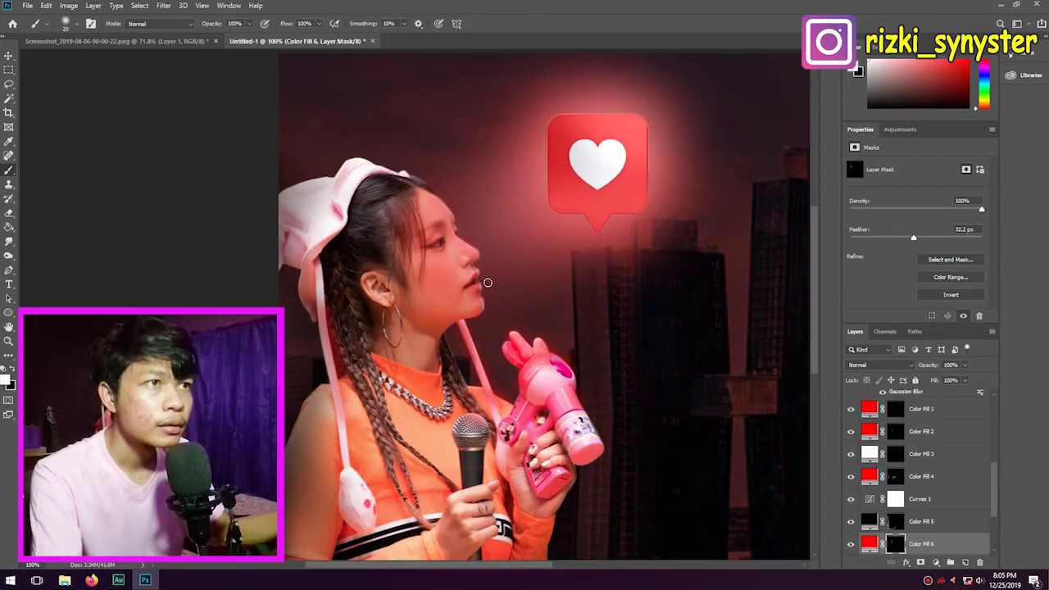
pyautogui.hotkey('ctrl', 'z')
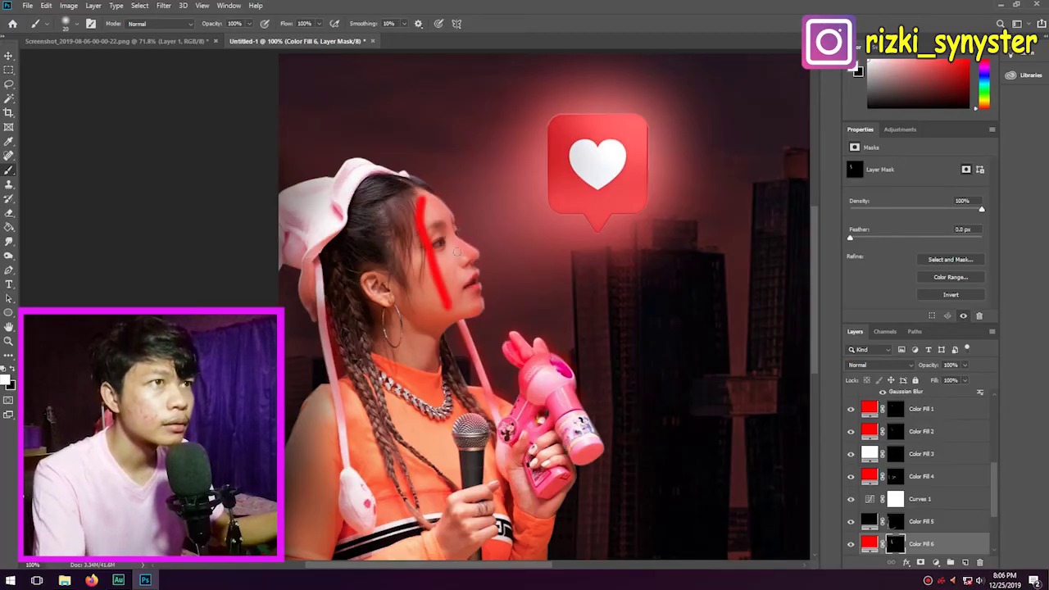
pyautogui.hotkey('ctrl', 'z')
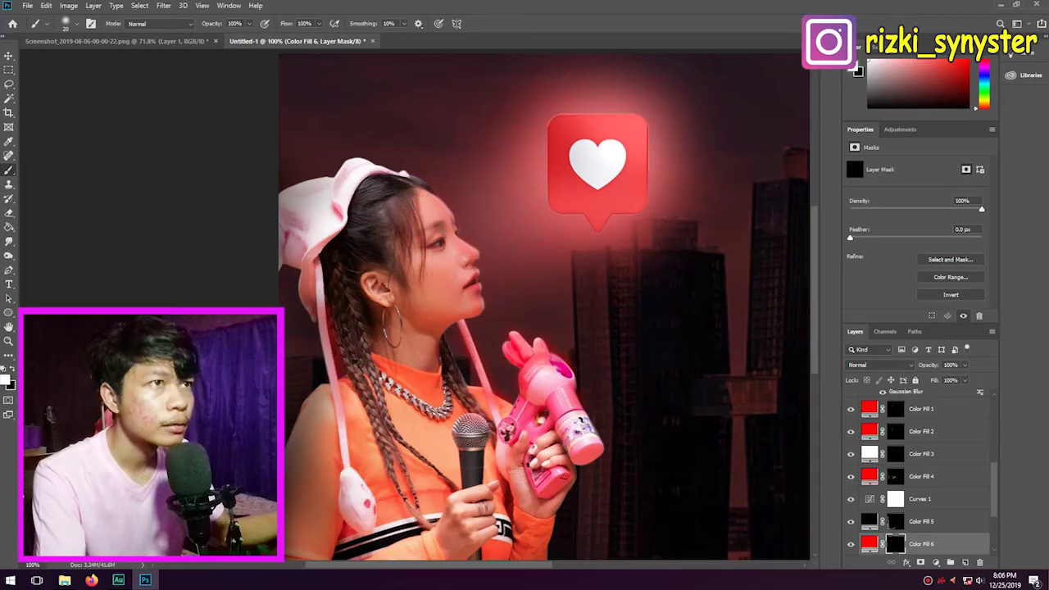
pyautogui.moveTo(436, 216); pyautogui.dragTo(466, 310)
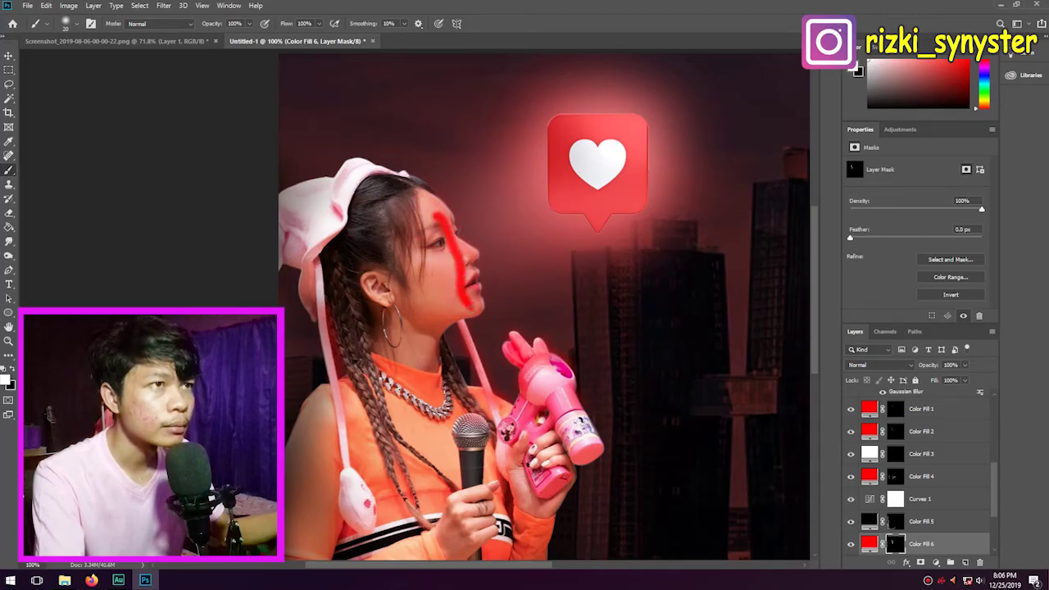
pyautogui.moveTo(849, 238); pyautogui.dragTo(912, 242)
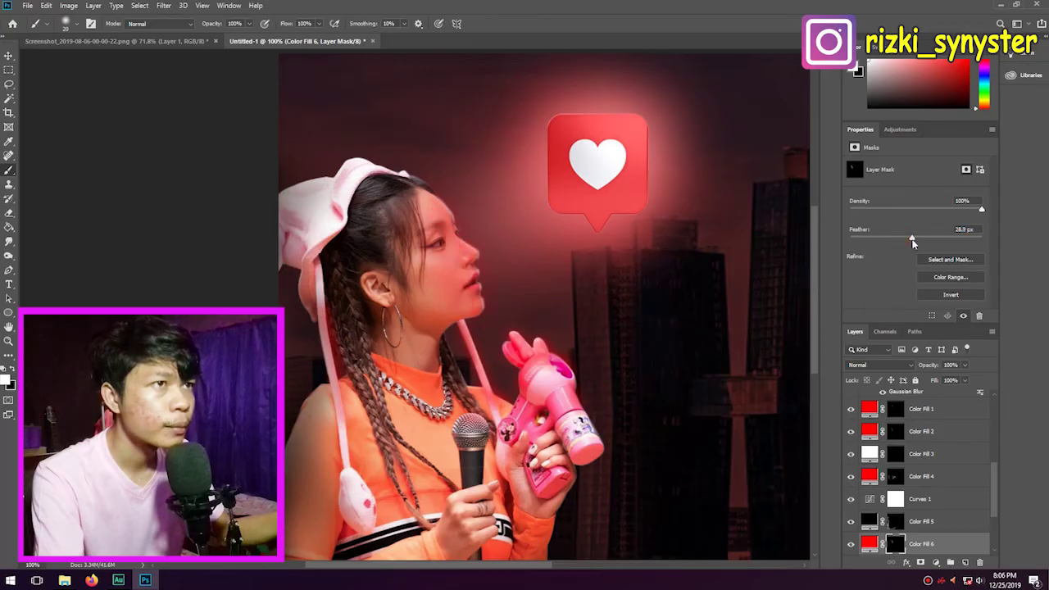
pyautogui.hotkey('ctrl', '-')
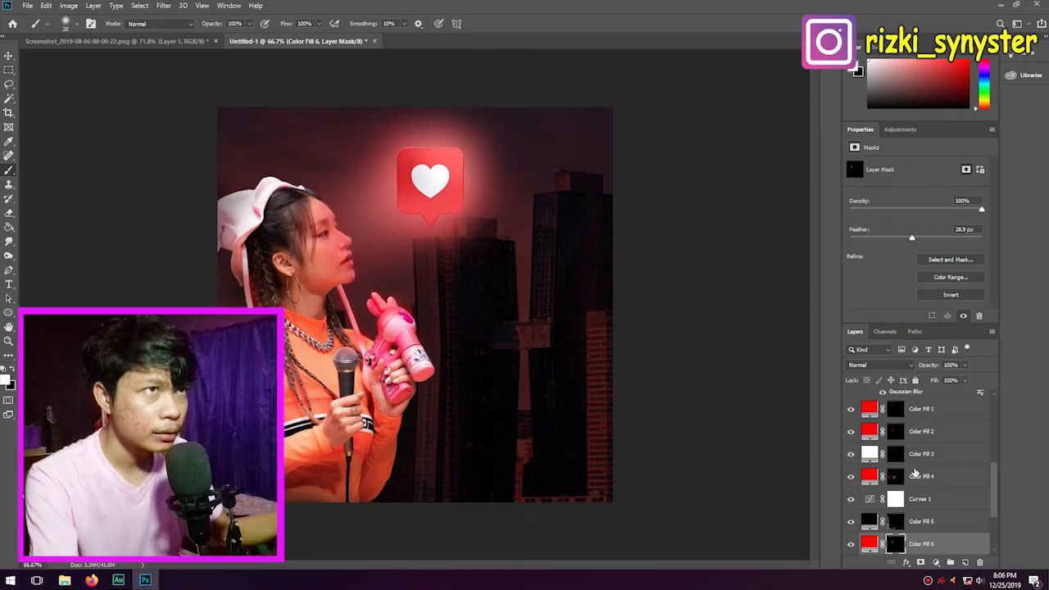
pyautogui.scroll(3, 915, 473)
pyautogui.scroll(3, 915, 472)
pyautogui.scroll(3, 915, 472)
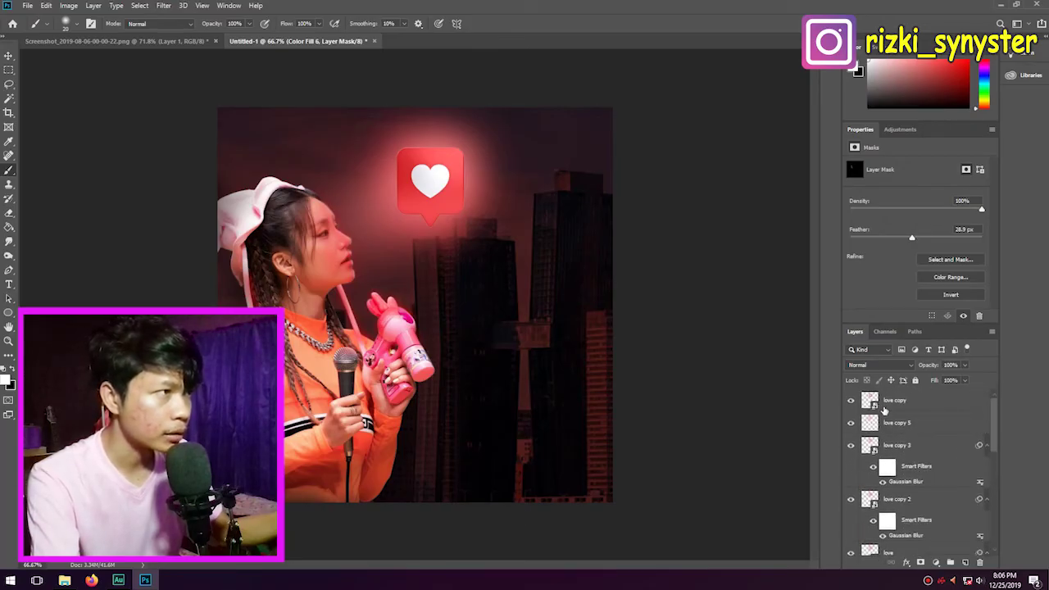
# Step: Set the top love copy heart layer to Overlay blending
pyautogui.click(884, 399)
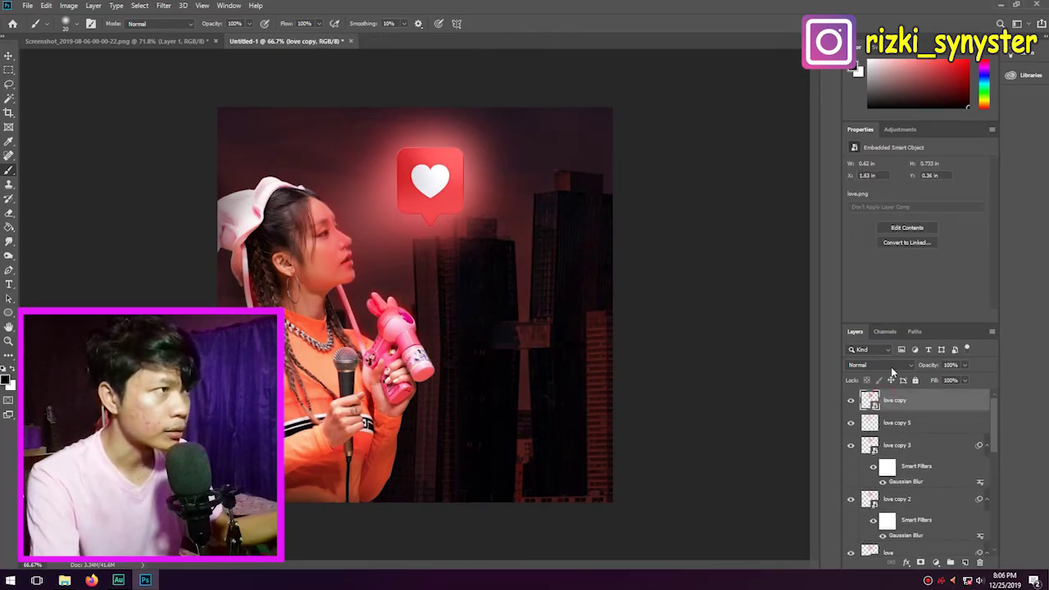
pyautogui.click(891, 367)
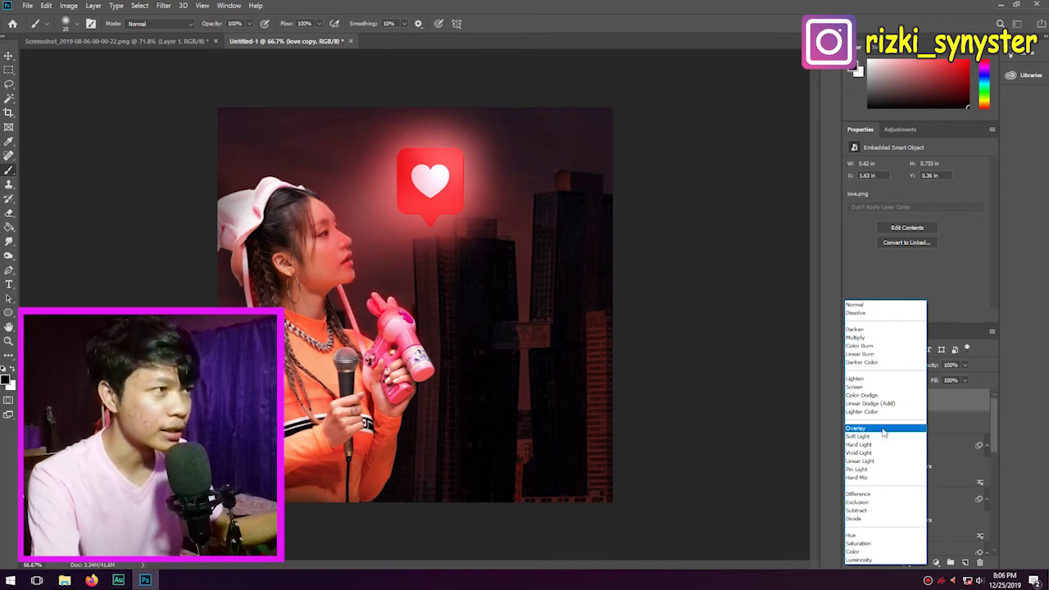
pyautogui.click(883, 432)
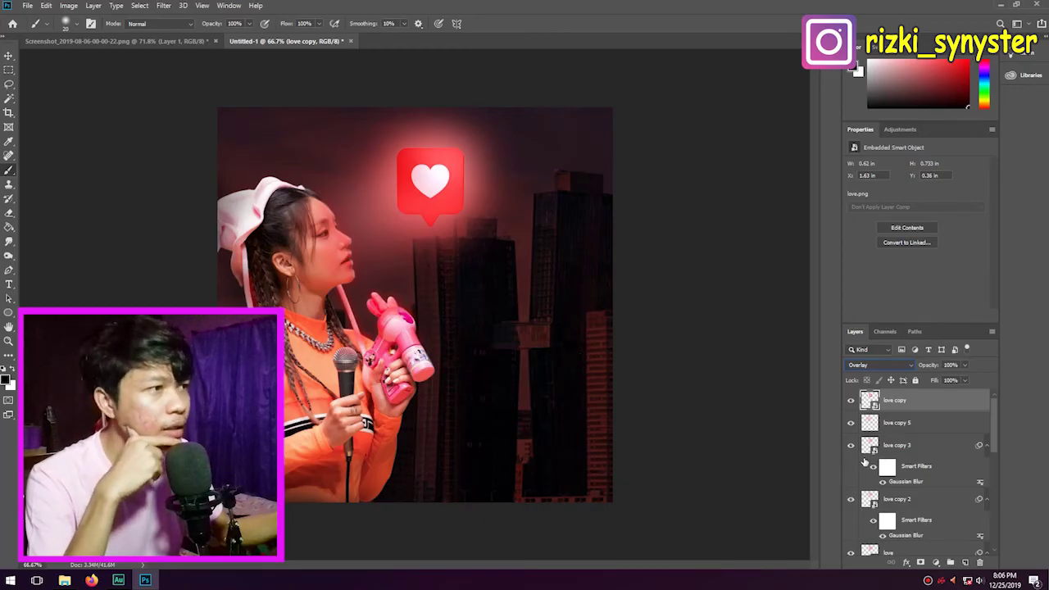
pyautogui.scroll(-3, 885, 463)
pyautogui.scroll(-3, 885, 464)
pyautogui.scroll(-2, 893, 460)
# Step: After an undone sweater stroke on Color Fill 5's mask, add a Solid Color fill above Layer 1
pyautogui.click(895, 433)
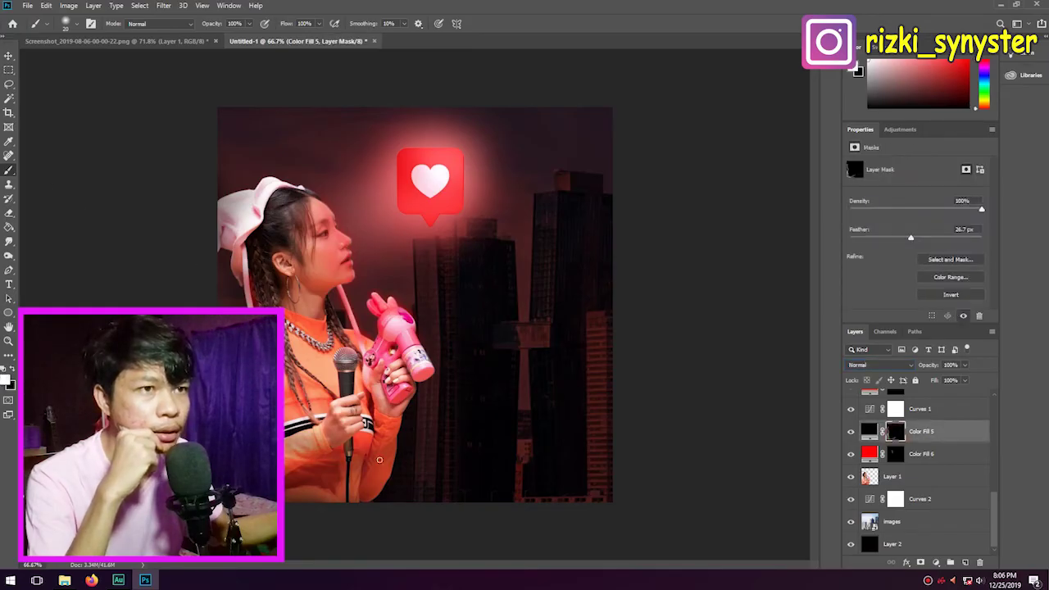
pyautogui.moveTo(291, 459); pyautogui.dragTo(402, 438)
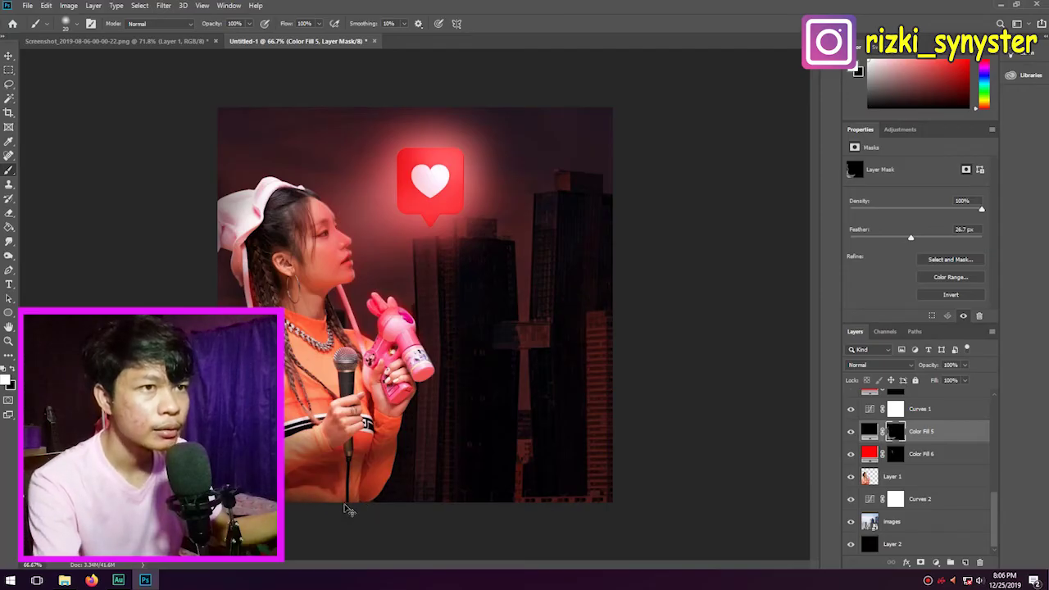
pyautogui.hotkey('ctrl', 'z')
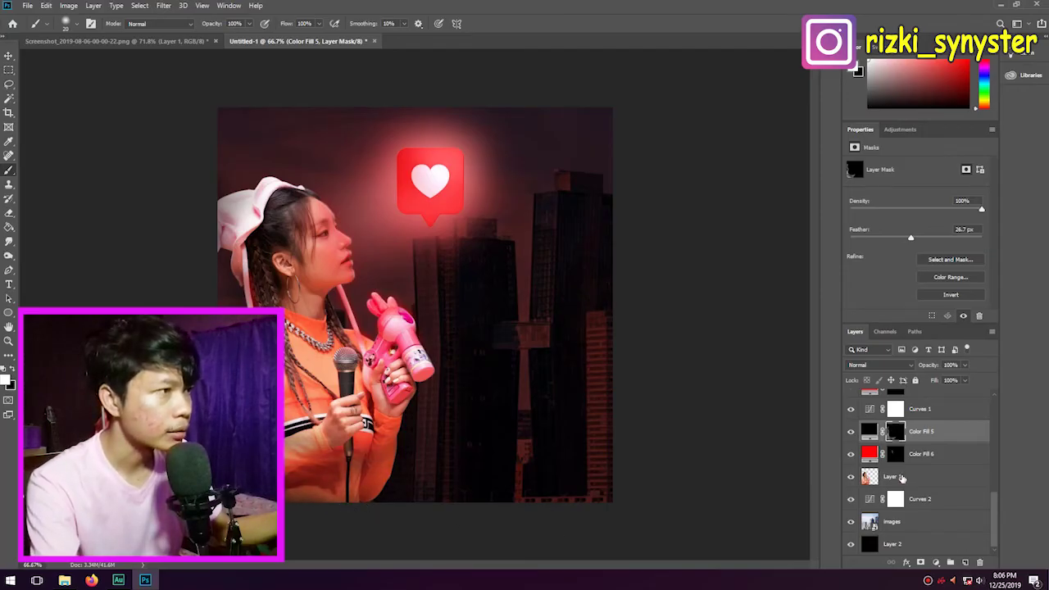
pyautogui.click(901, 477)
pyautogui.click(936, 562)
pyautogui.click(946, 370)
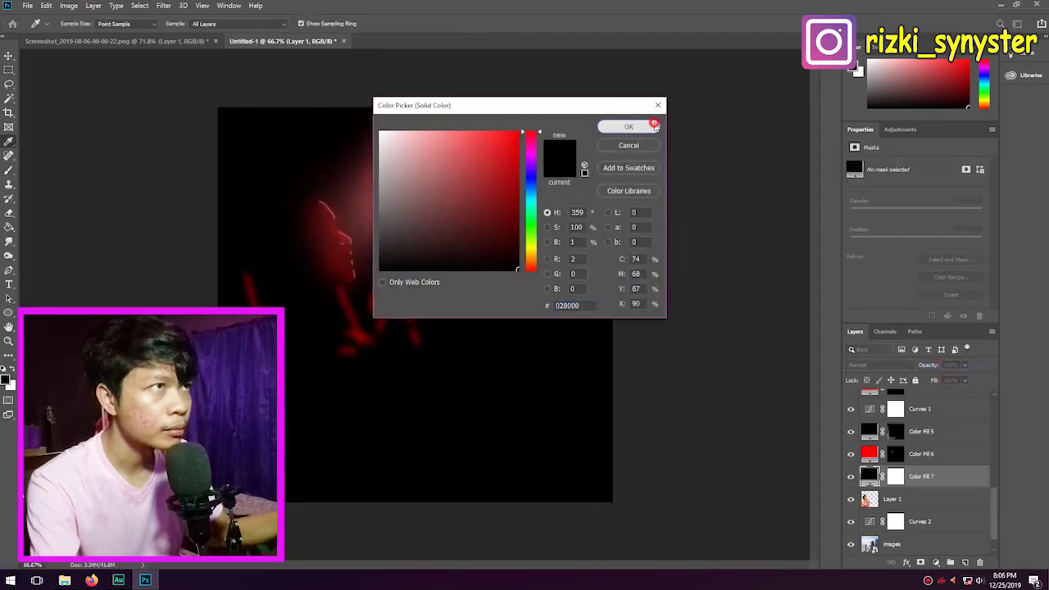
# Step: Confirm the near-black Color Fill 7, invert its mask, and paint shadow over the lower sweater
pyautogui.click(628, 127)
pyautogui.click(895, 476)
pyautogui.hotkey('ctrl', 'i')
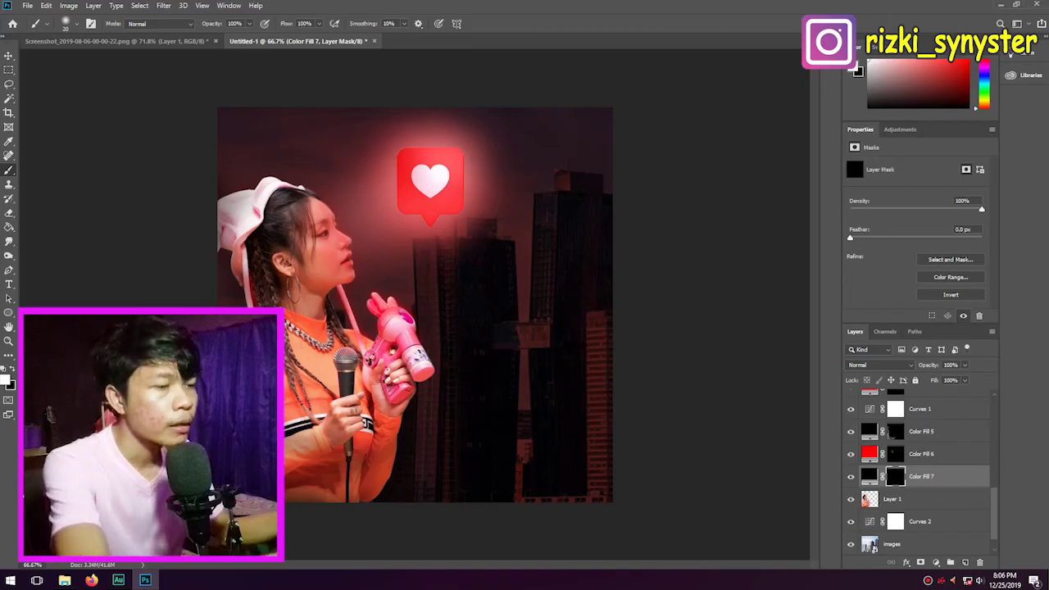
pyautogui.moveTo(430, 422); pyautogui.dragTo(262, 580)
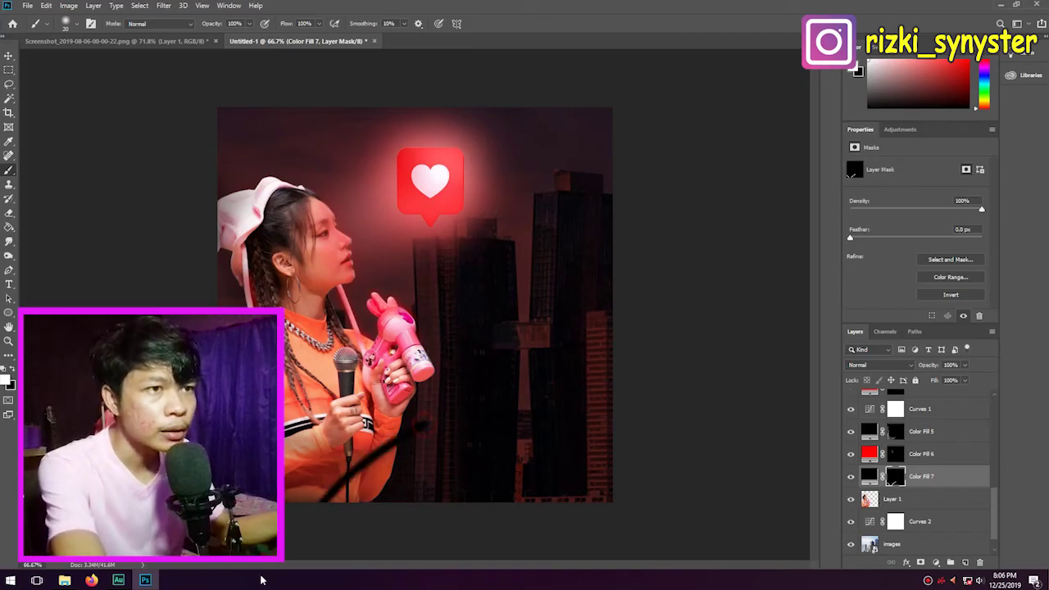
pyautogui.moveTo(329, 459); pyautogui.dragTo(284, 447)
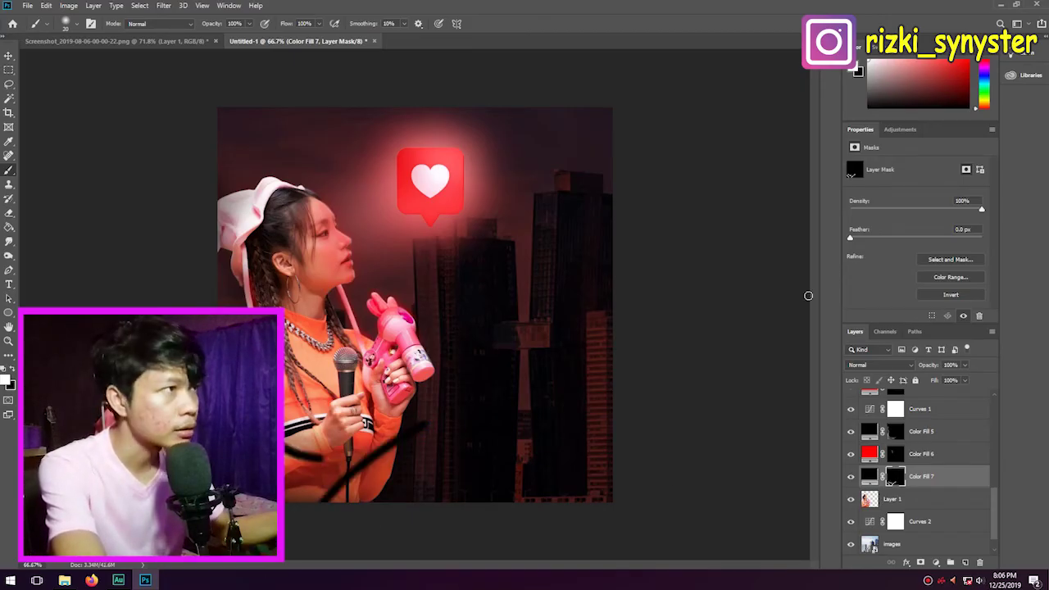
# Step: Feather the shadow mask to 59.3 px and darken the figure's bottom and left of the arm
pyautogui.click(885, 238)
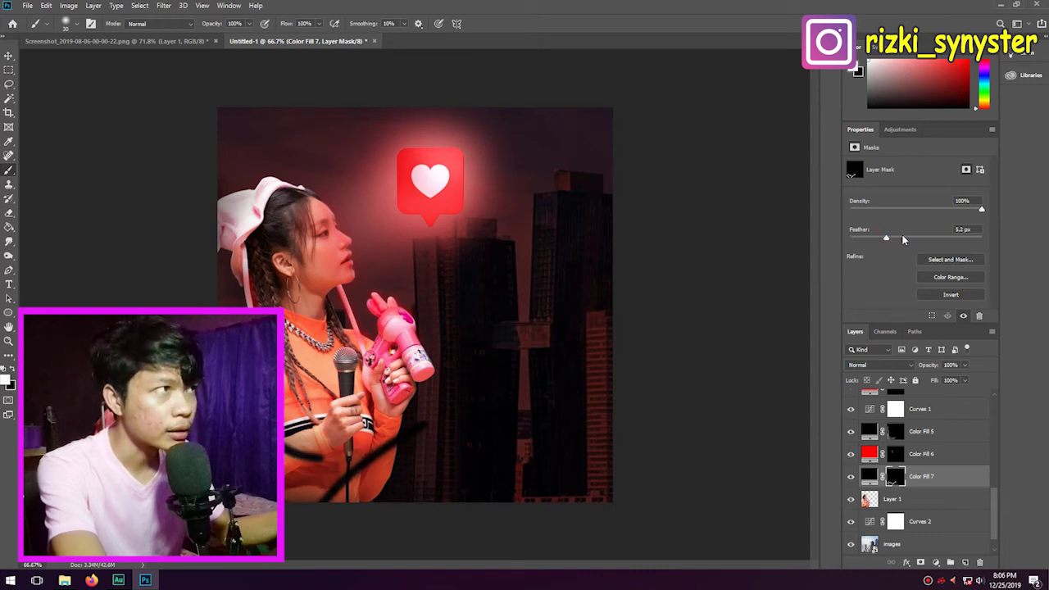
pyautogui.moveTo(903, 238); pyautogui.dragTo(925, 240)
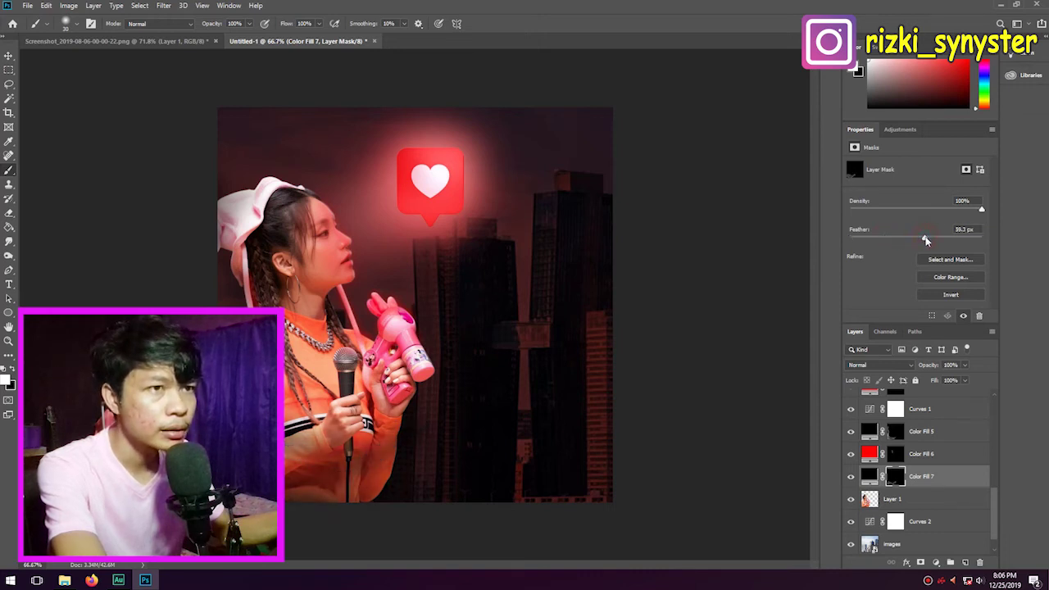
pyautogui.moveTo(404, 449); pyautogui.dragTo(391, 481)
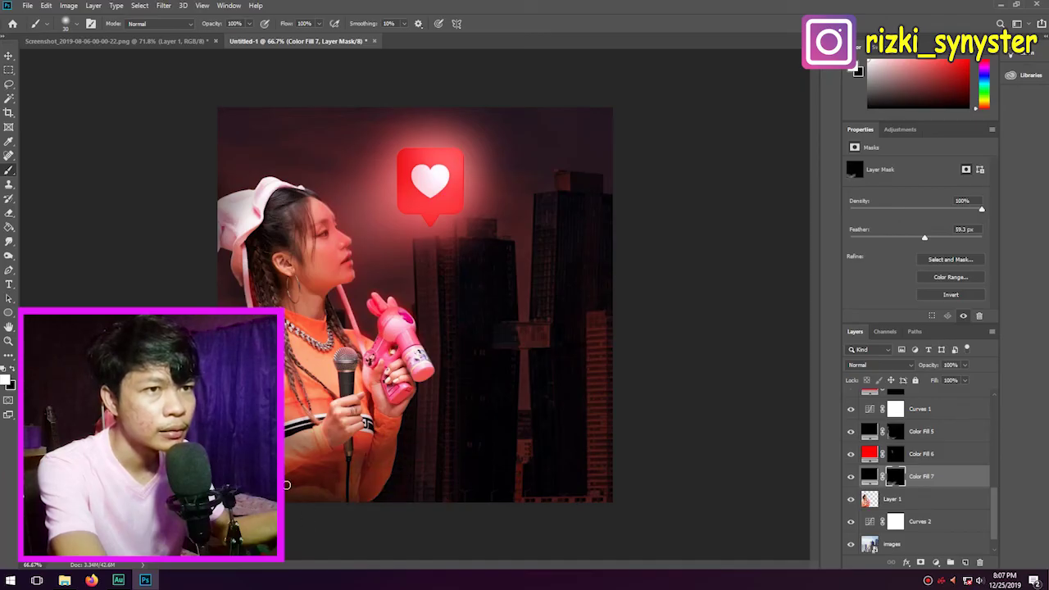
pyautogui.moveTo(333, 448); pyautogui.dragTo(288, 456)
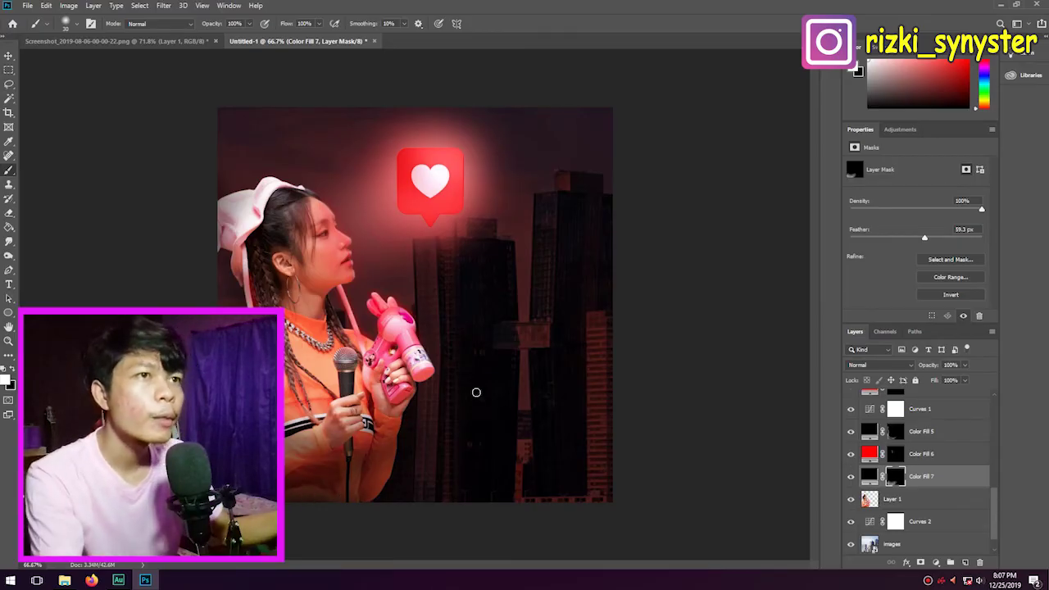
pyautogui.press('v')
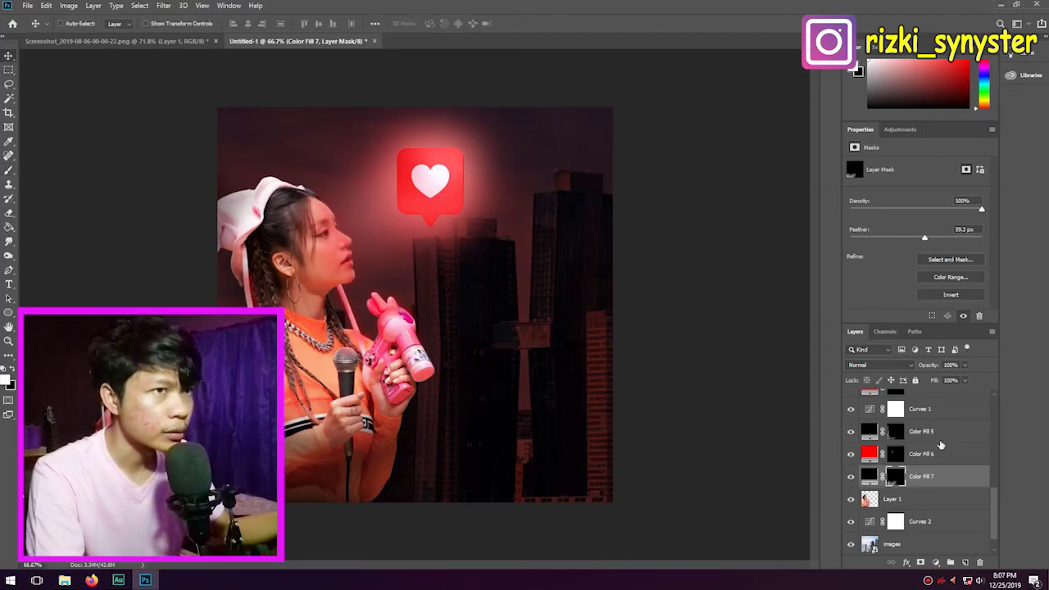
# Step: Add Curves 3 above Layer 1, bending the RGB curve slightly down to darken midtones
pyautogui.click(898, 498)
pyautogui.click(935, 562)
pyautogui.click(949, 420)
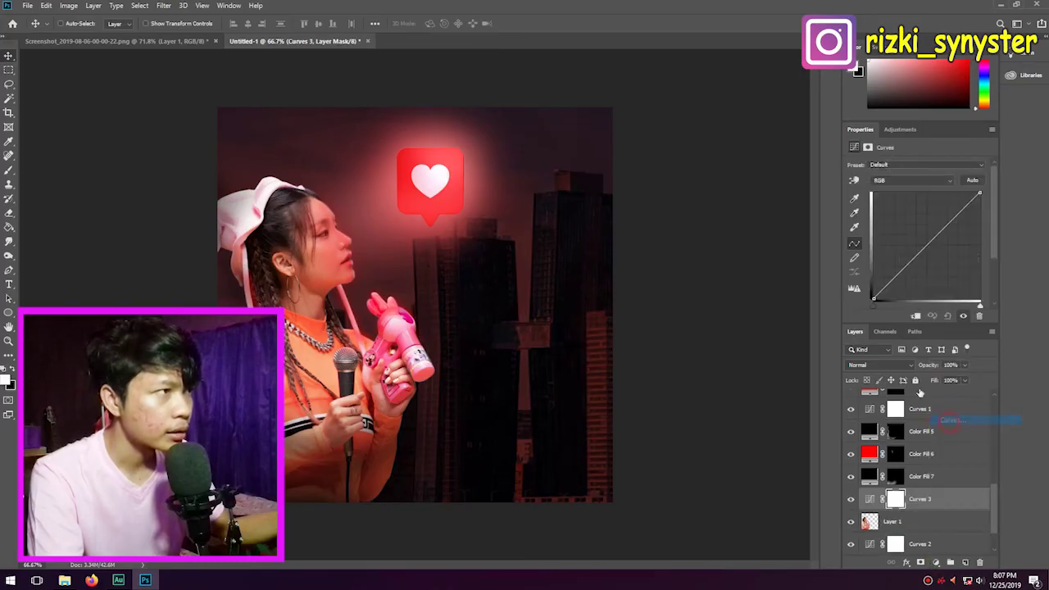
pyautogui.moveTo(930, 243); pyautogui.dragTo(937, 246)
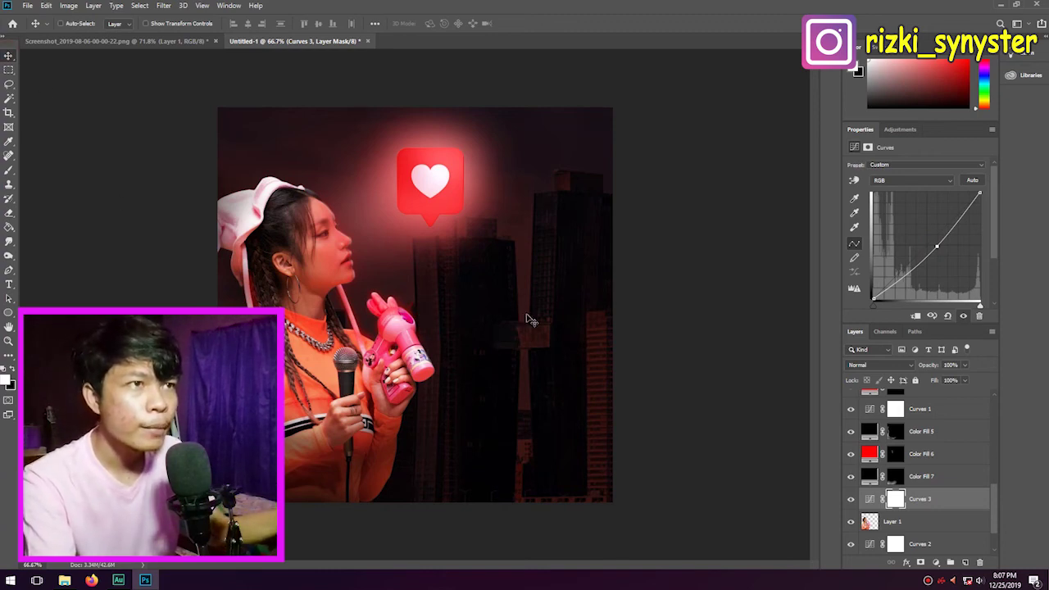
# Step: View the poster at 100% and reselect the woman's Layer 1 for a new fill layer
pyautogui.hotkey('ctrl', '1')
pyautogui.moveTo(466, 344)
pyautogui.mouseDown()
pyautogui.moveTo(620, 360)
pyautogui.moveTo(565, 342)
pyautogui.mouseUp()
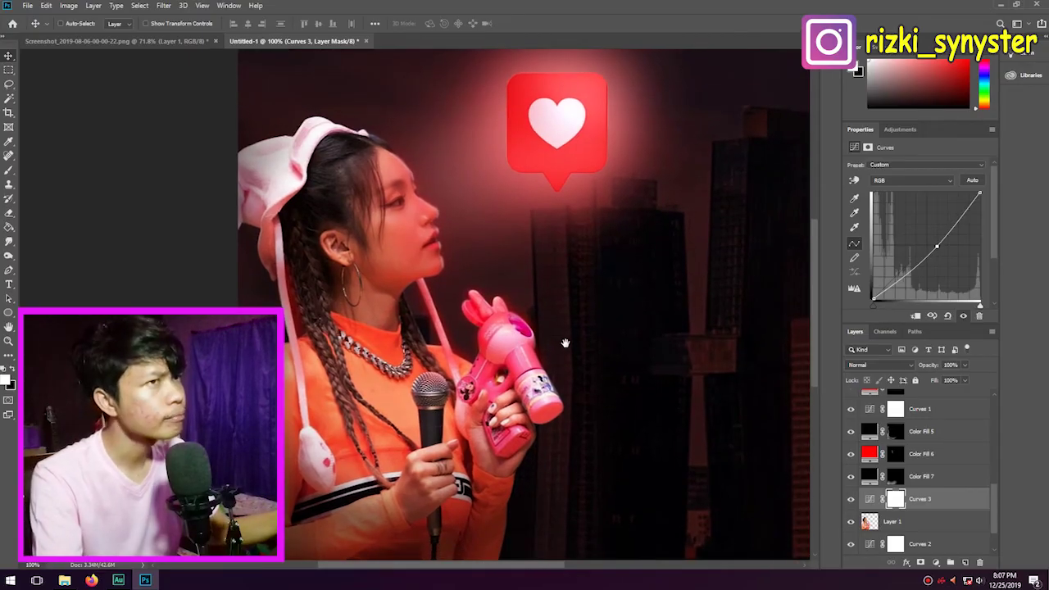
pyautogui.scroll(-1, 584, 412)
pyautogui.scroll(-1, 595, 406)
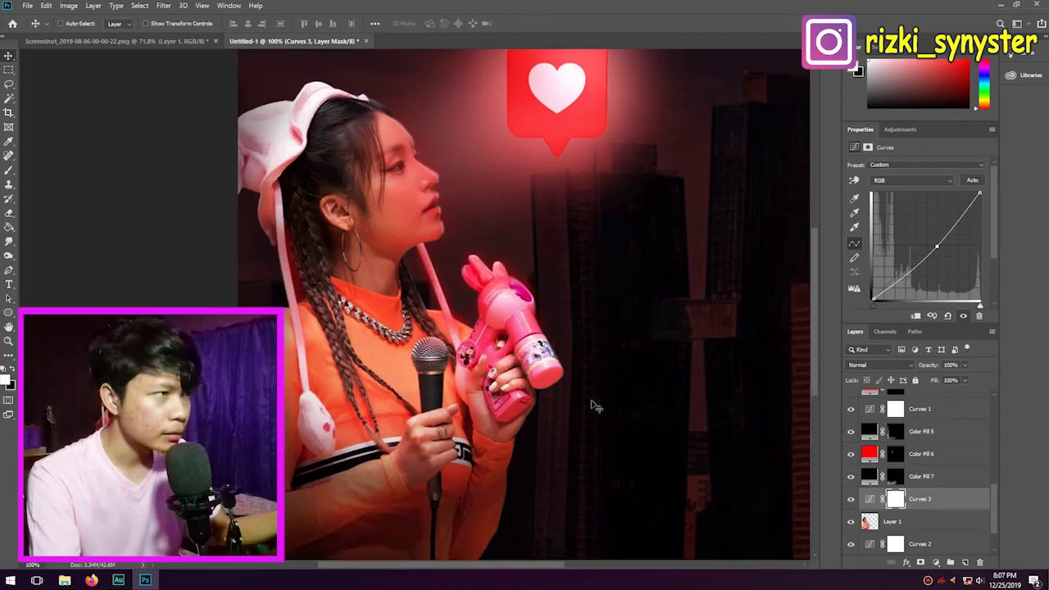
pyautogui.click(900, 520)
pyautogui.scroll(-1, 900, 519)
pyautogui.click(935, 562)
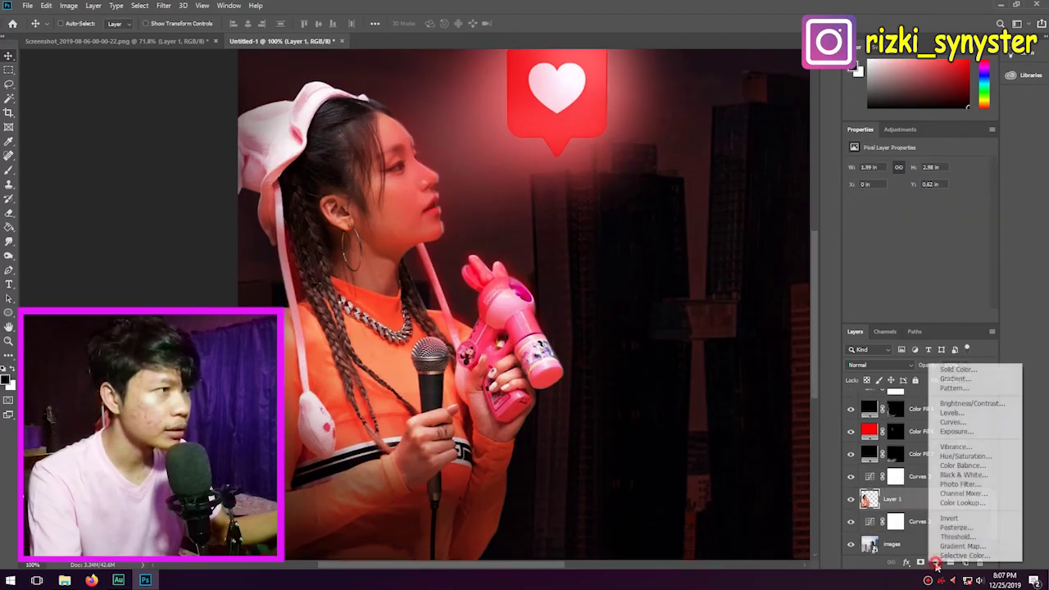
# Step: Add a white Solid Color fill layer above Layer 1 with an inverted mask
pyautogui.click(957, 369)
pyautogui.click(369, 117)
pyautogui.click(627, 127)
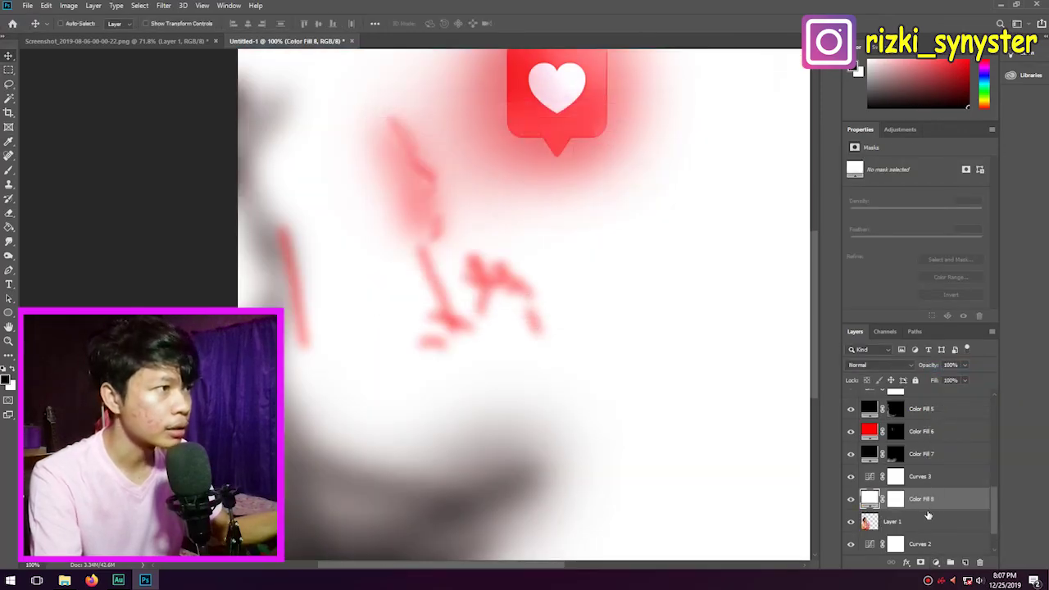
pyautogui.click(895, 501)
pyautogui.hotkey('ctrl', 'i')
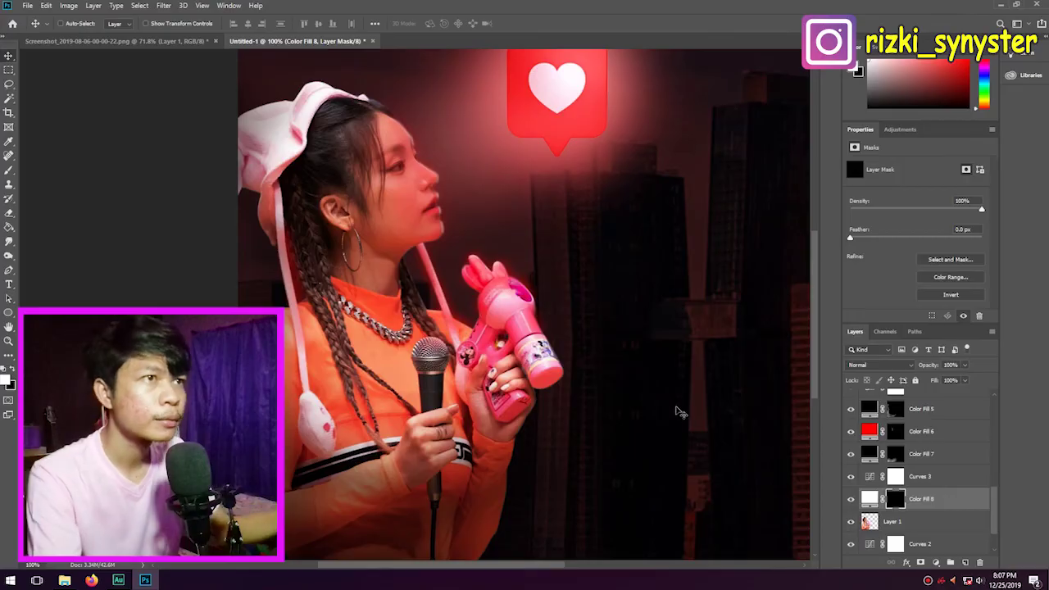
# Step: Paint a white rim along the toy's left ear with a size-9 brush, feathered to 1.9 px
pyautogui.scroll(1, 565, 364)
pyautogui.scroll(1, 569, 359)
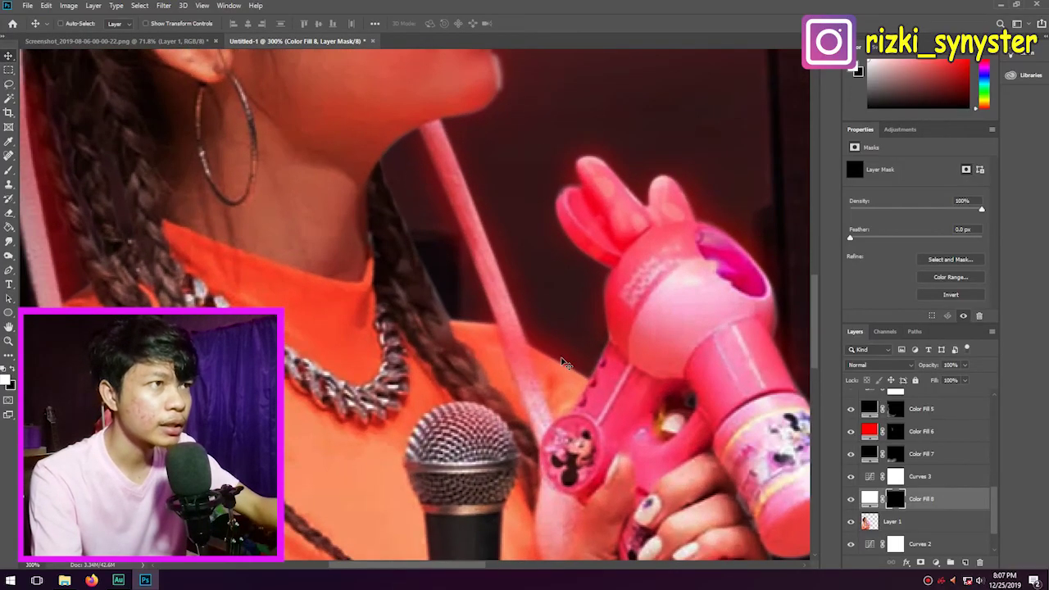
pyautogui.moveTo(571, 356); pyautogui.dragTo(336, 446)
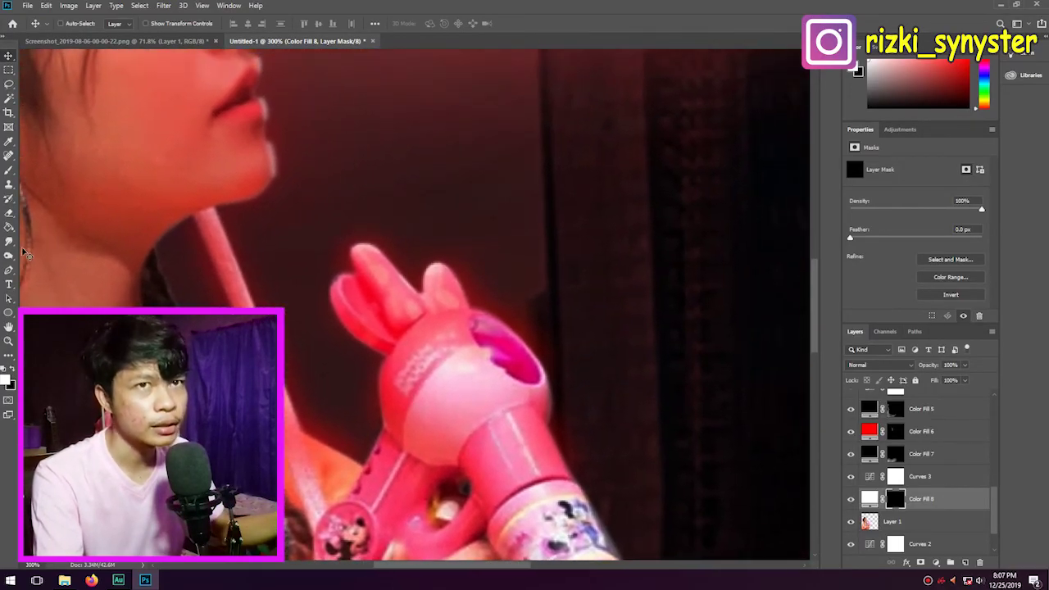
pyautogui.click(9, 170)
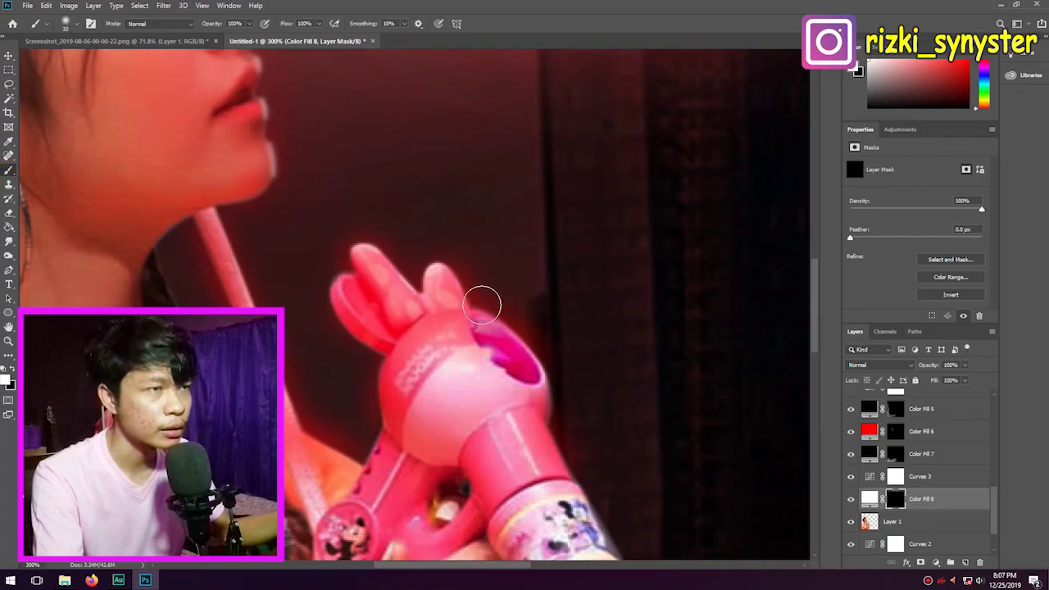
pyautogui.press('[')
pyautogui.press('[')
pyautogui.press('[')
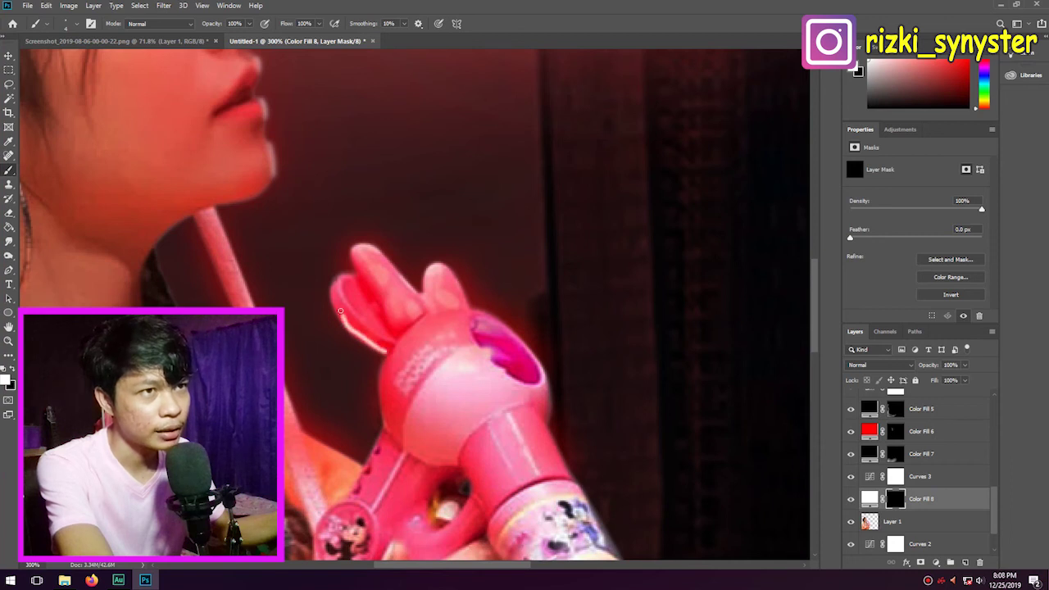
pyautogui.moveTo(334, 293); pyautogui.dragTo(343, 277)
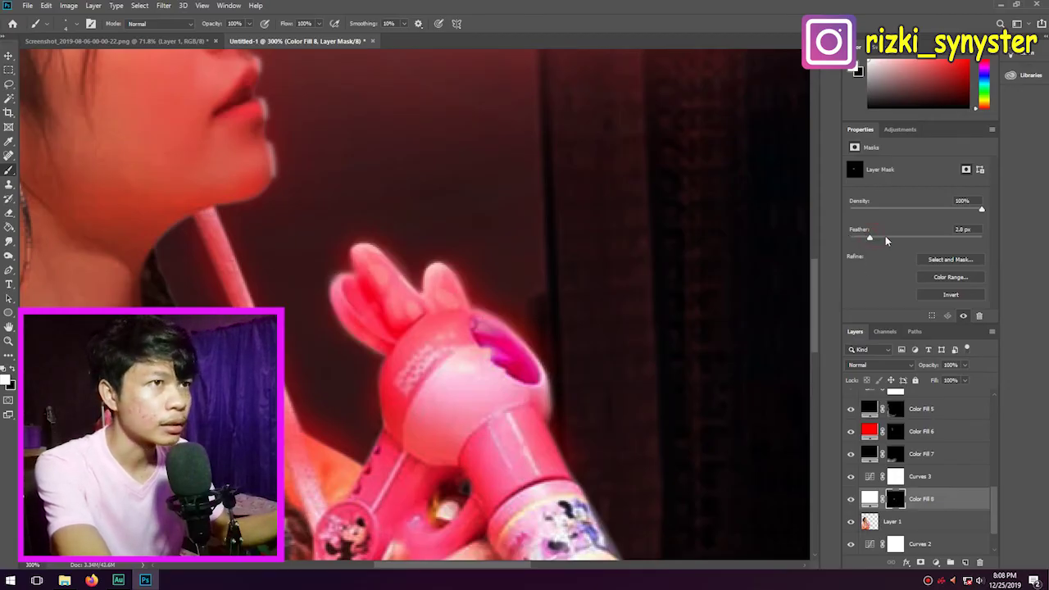
pyautogui.moveTo(871, 240); pyautogui.dragTo(868, 240)
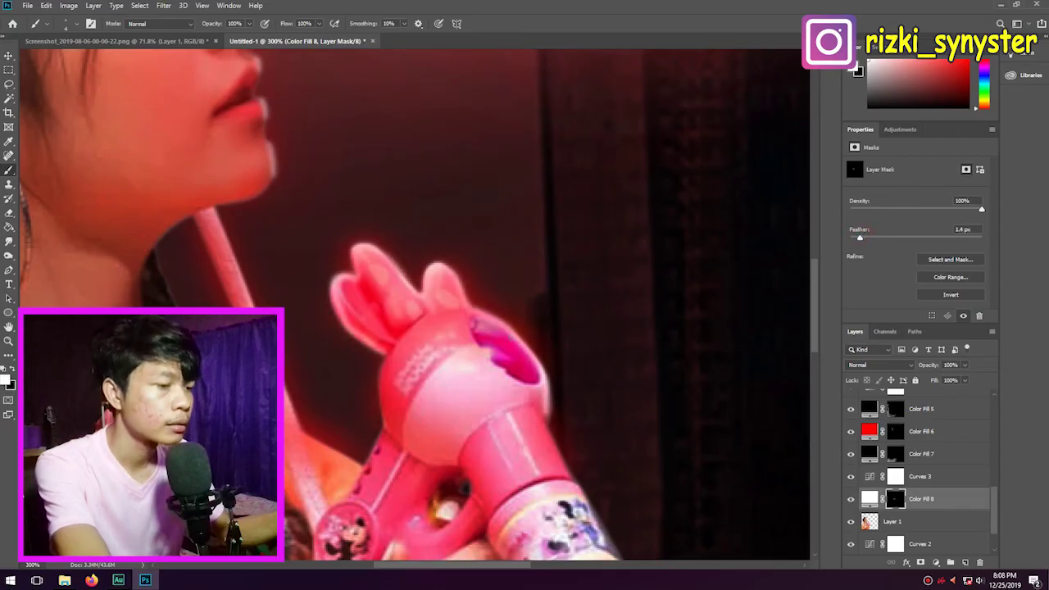
pyautogui.hotkey('ctrl', '-')
pyautogui.hotkey('ctrl', '-')
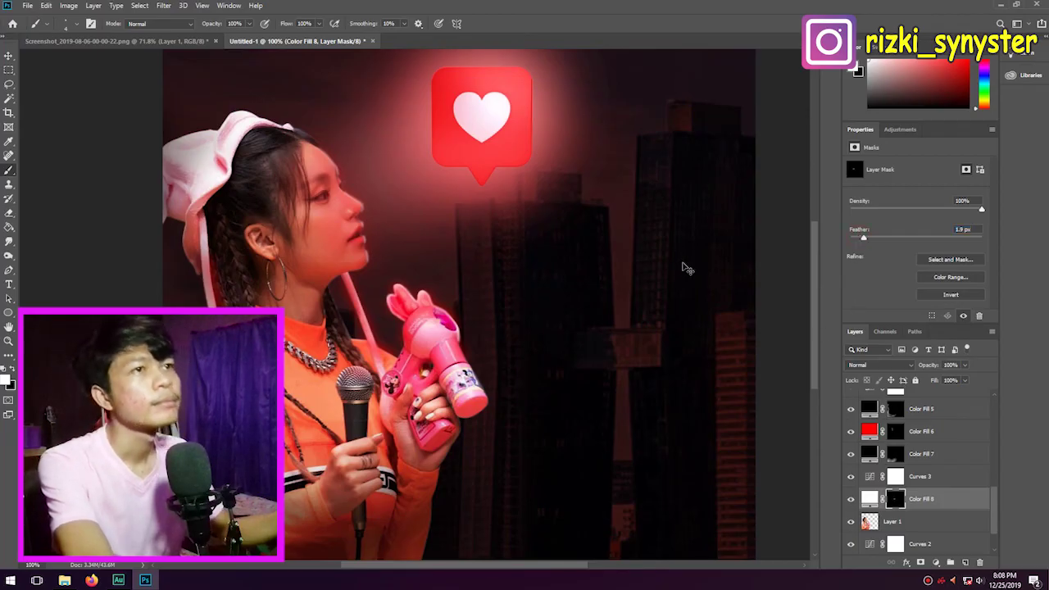
pyautogui.hotkey('ctrl', '-')
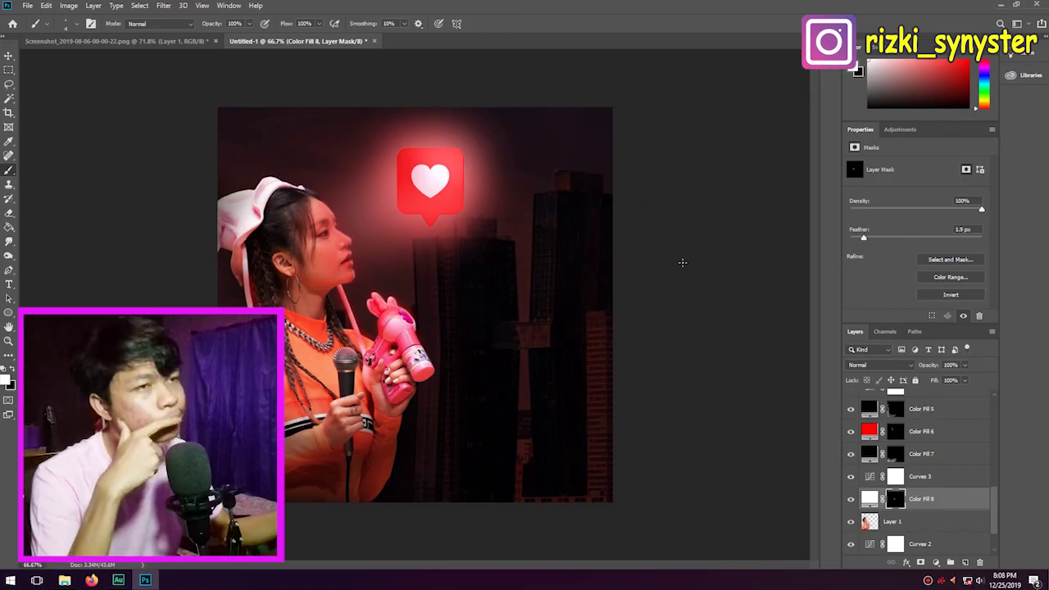
# Step: Place the yucub.png logo from the Pictures folder onto the poster
pyautogui.click(64, 580)
pyautogui.moveTo(57, 179)
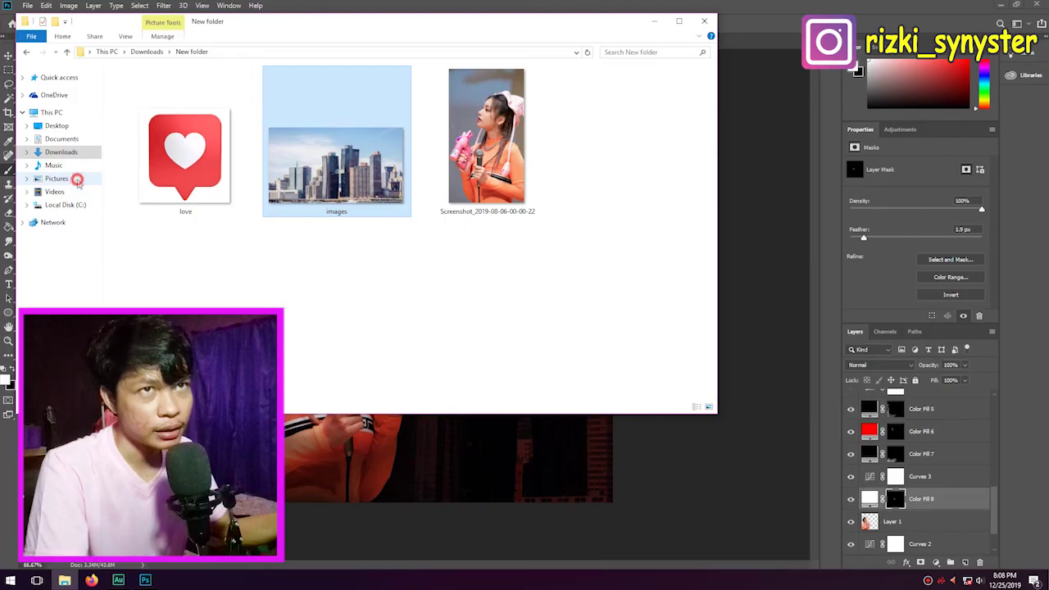
pyautogui.click(77, 179)
pyautogui.scroll(-5, 344, 242)
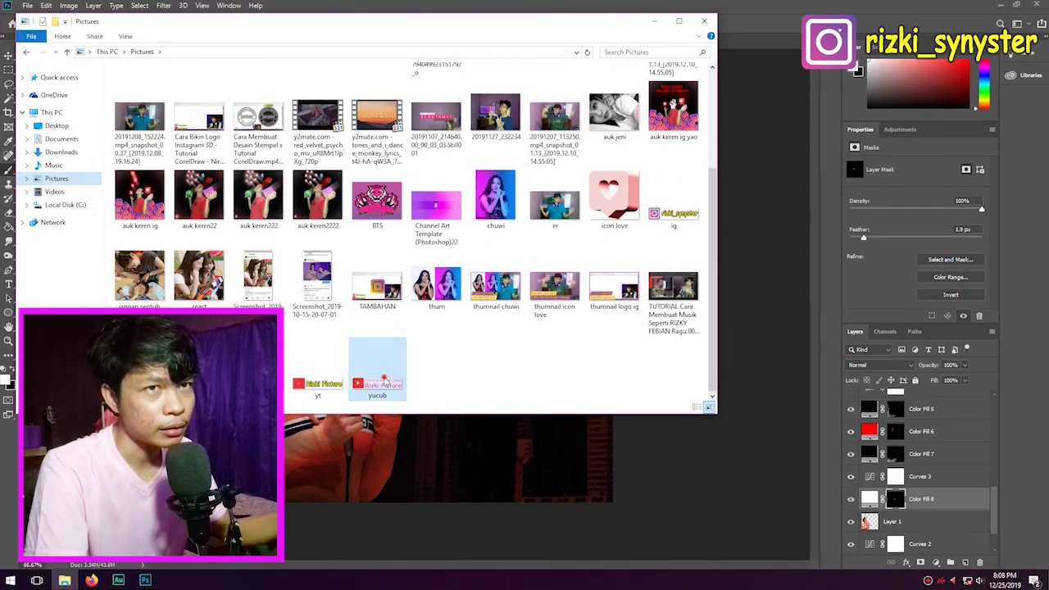
pyautogui.moveTo(383, 379); pyautogui.dragTo(315, 429)
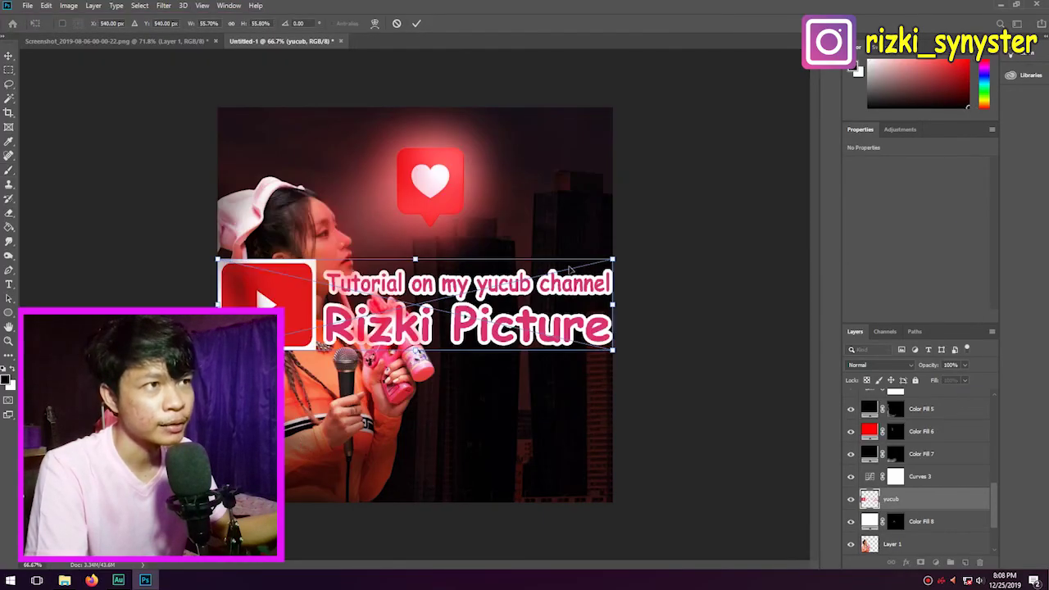
# Step: Shrink the yucub logo to about 30%, move it bottom-left, and raise its layer to the top
pyautogui.moveTo(603, 264); pyautogui.dragTo(427, 304)
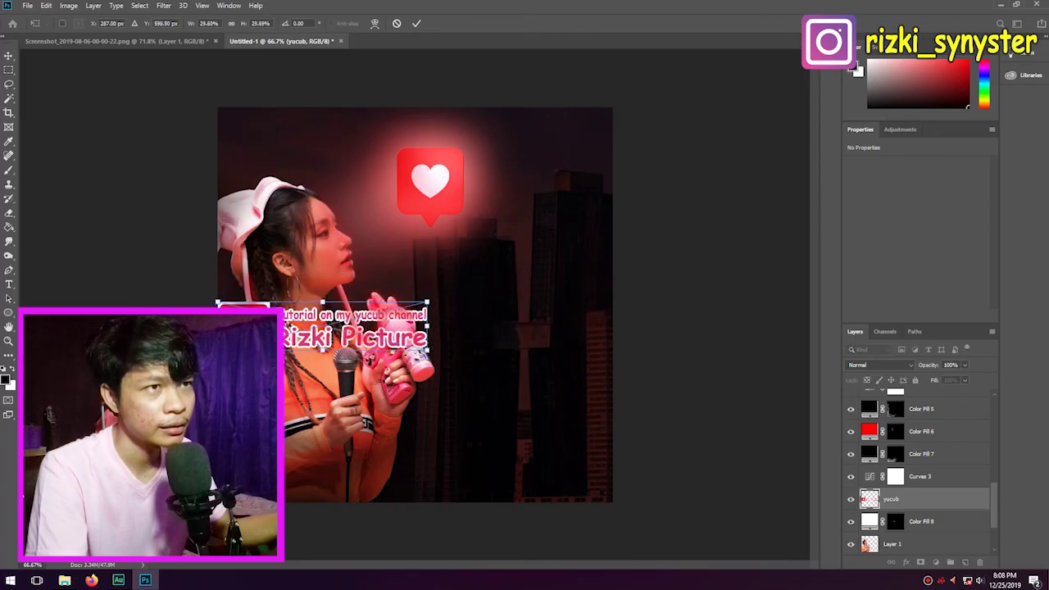
pyautogui.moveTo(396, 352); pyautogui.dragTo(406, 484)
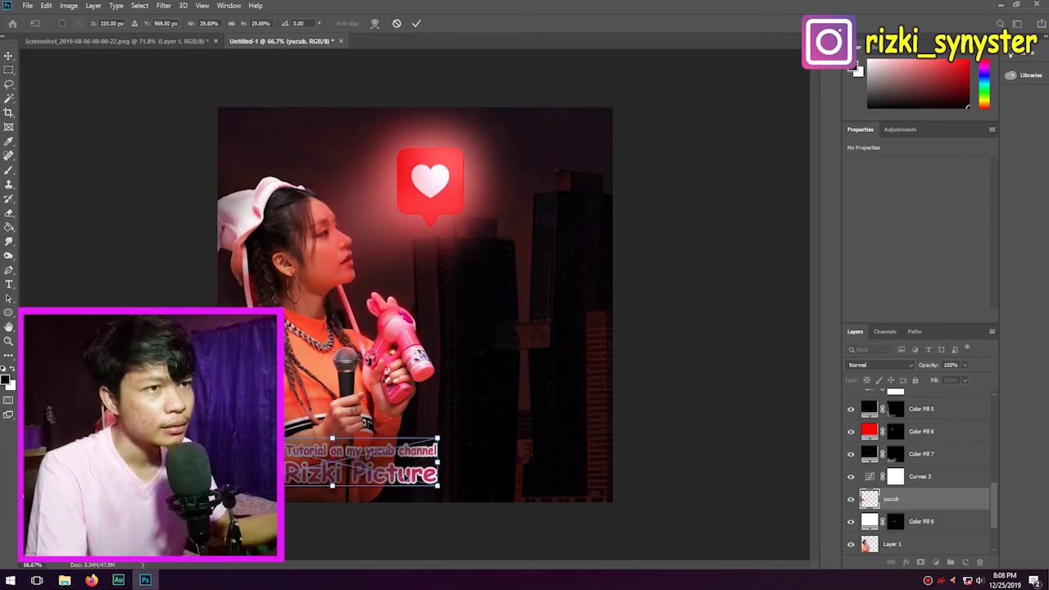
pyautogui.press('Return')
pyautogui.moveTo(921, 431); pyautogui.dragTo(929, 393)
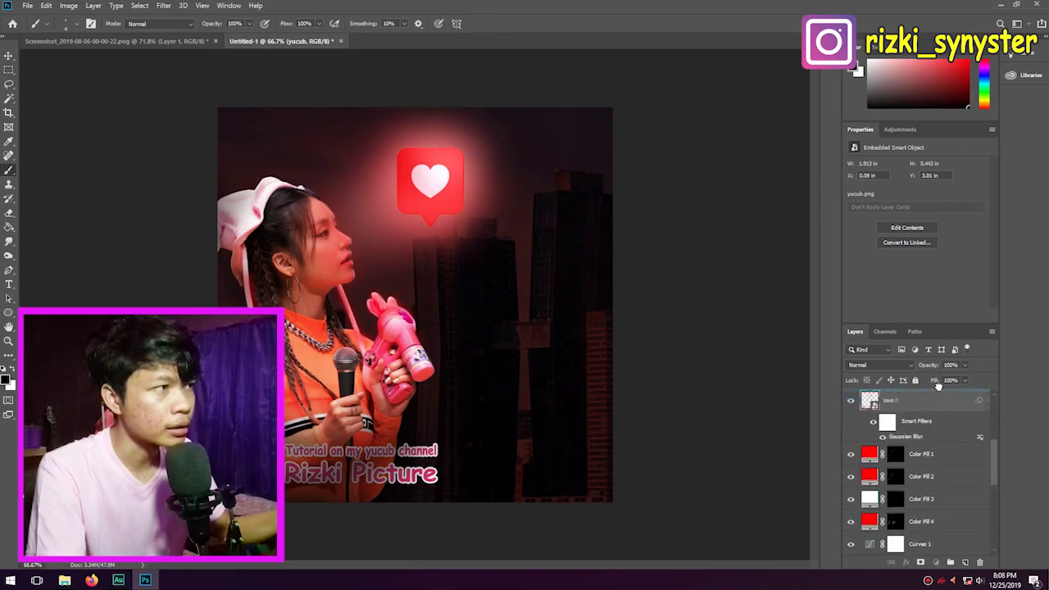
pyautogui.moveTo(938, 385)
pyautogui.mouseDown()
pyautogui.moveTo(909, 472)
pyautogui.moveTo(933, 385)
pyautogui.mouseUp()
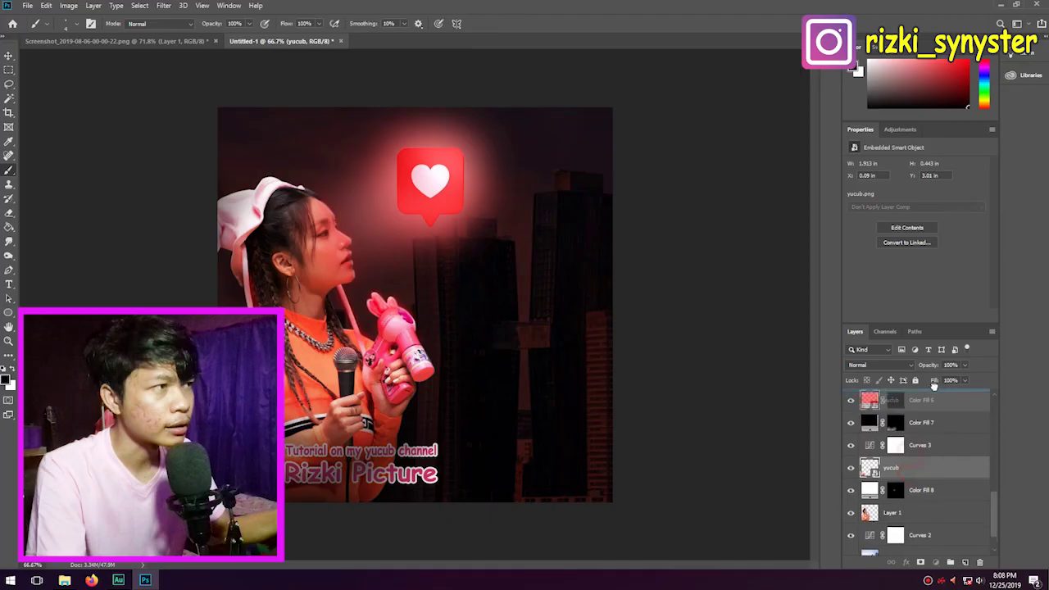
pyautogui.moveTo(933, 385); pyautogui.dragTo(911, 400)
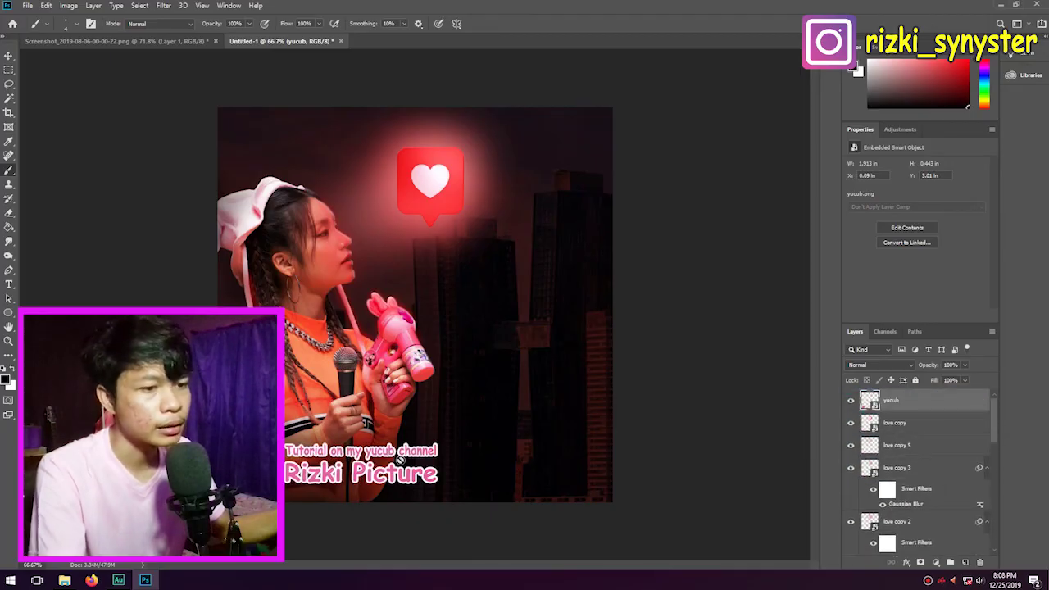
# Step: Scale the logo down further to 1.627 × 0.377 in and commit
pyautogui.hotkey('ctrl', 't')
pyautogui.moveTo(439, 443); pyautogui.dragTo(367, 465)
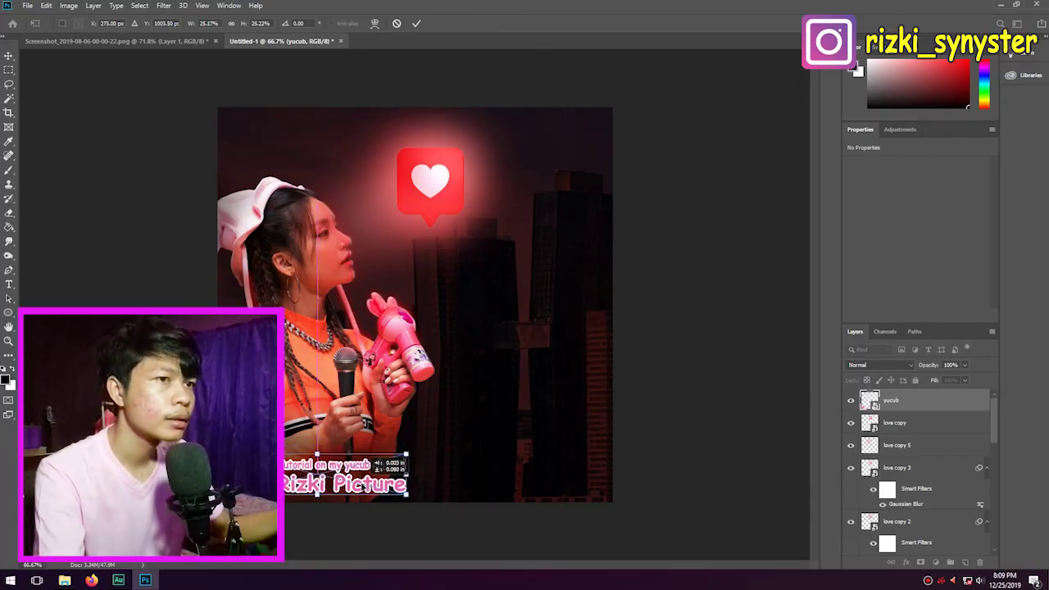
pyautogui.press('Return')
pyautogui.press('b')
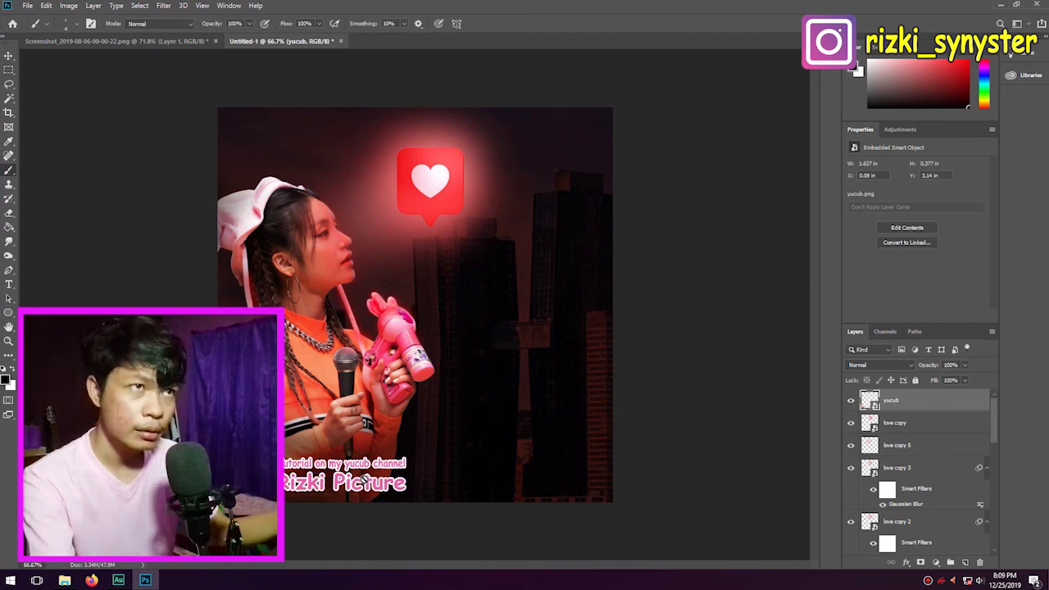